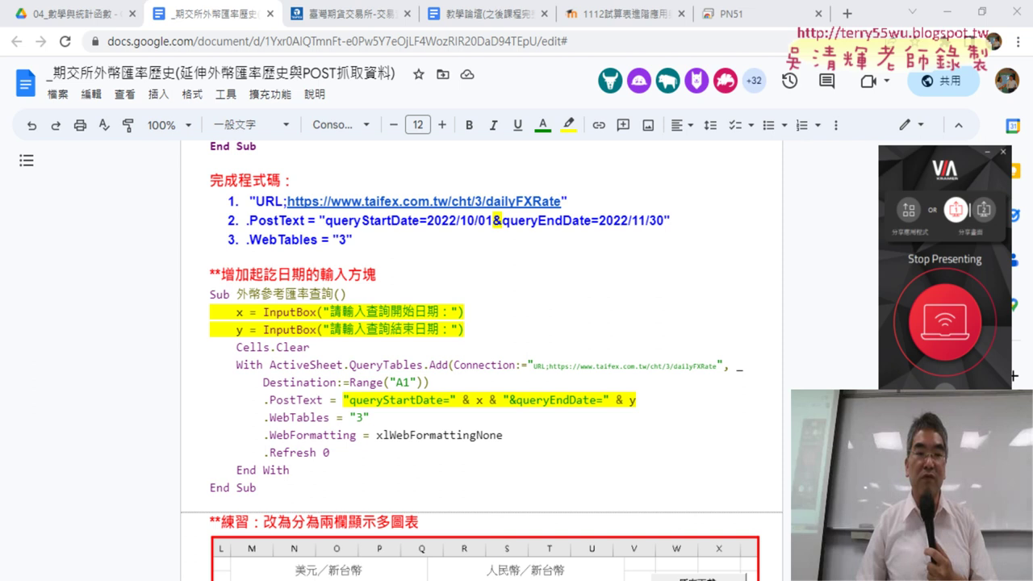
Copy the x = InputBox and y = InputBox date-prompt lines from the Google Docs notes into the VBA editor window
left_click_drag(470, 333, 202, 316)
key("ctrl+c")
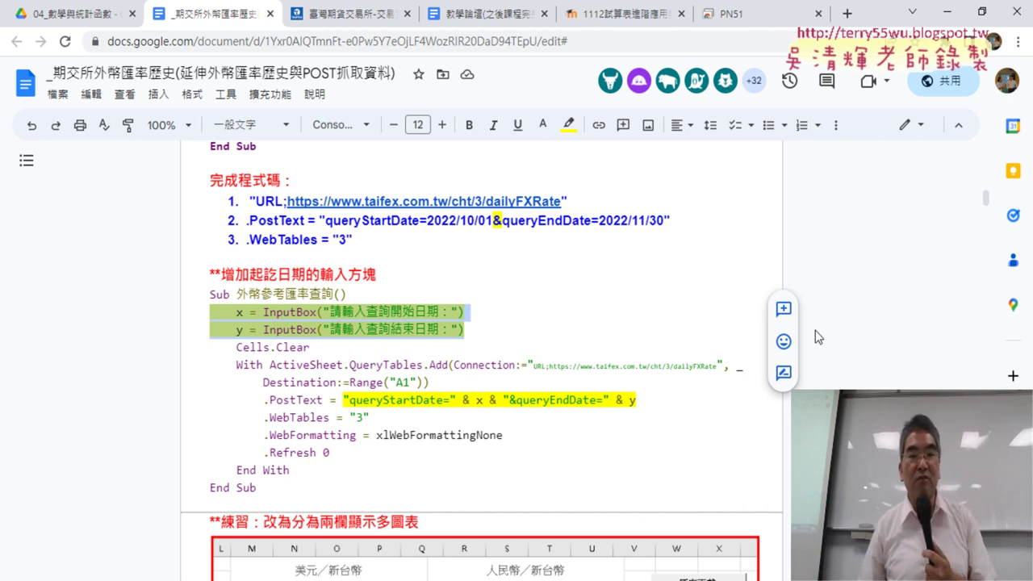
left_click(532, 580)
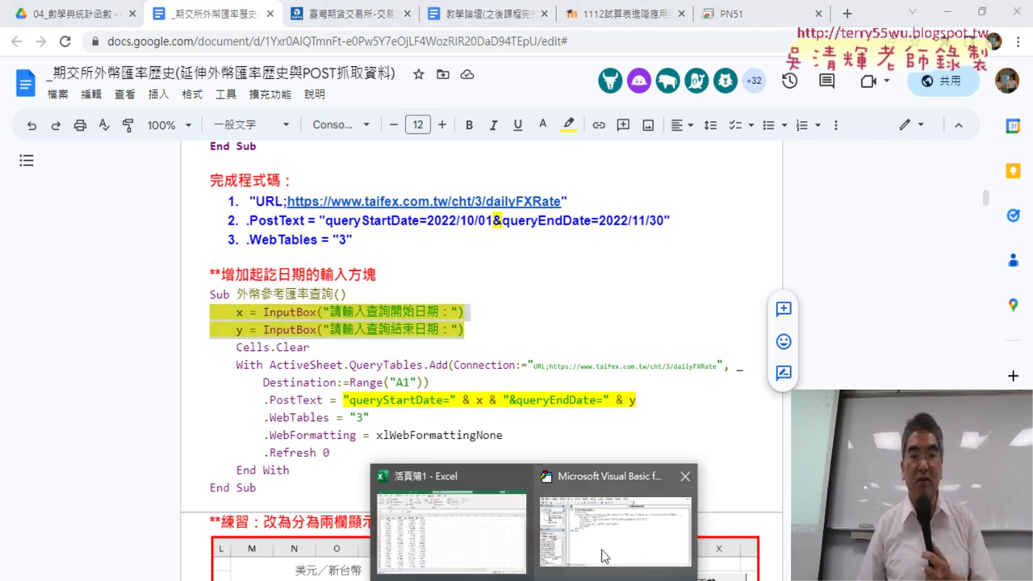
left_click(614, 529)
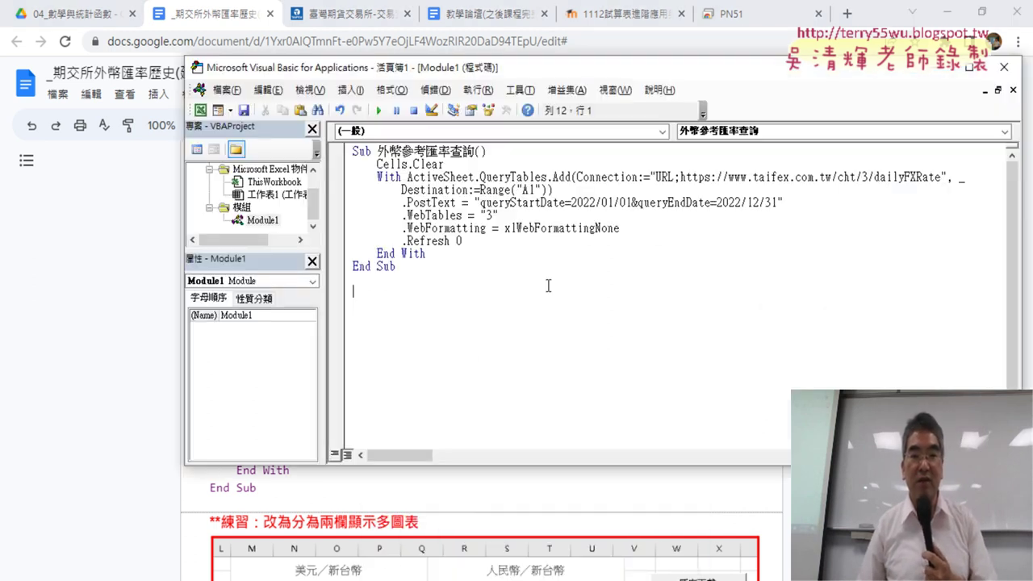
Paste the x and y InputBox lines on a new line below the Sub line
left_click(505, 153)
key("Return")
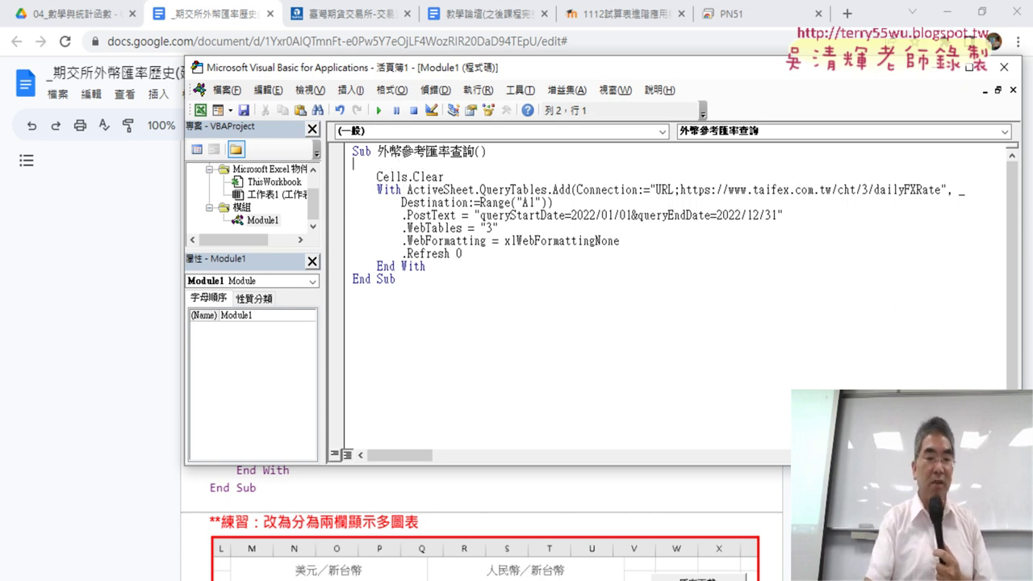
key("ctrl+v")
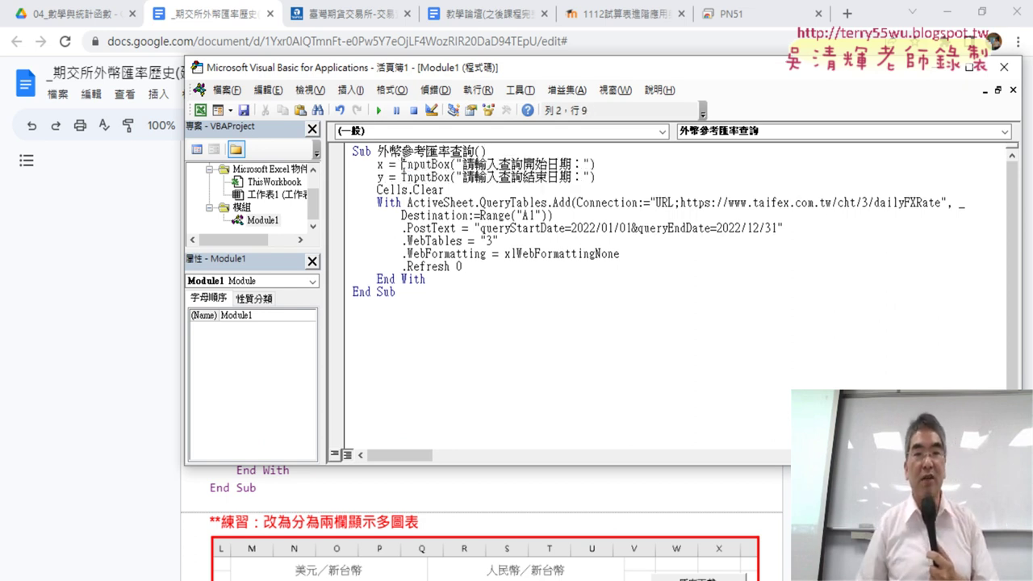
Highlight the start-date InputBox, the variables x and y, and the fixed start date in the query string
left_click_drag(403, 164, 591, 164)
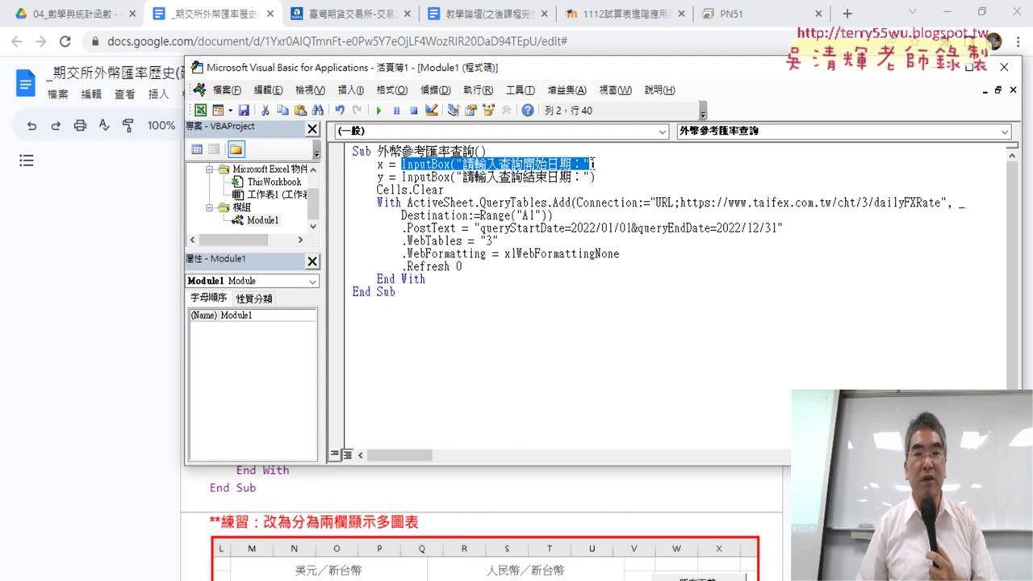
double_click(382, 164)
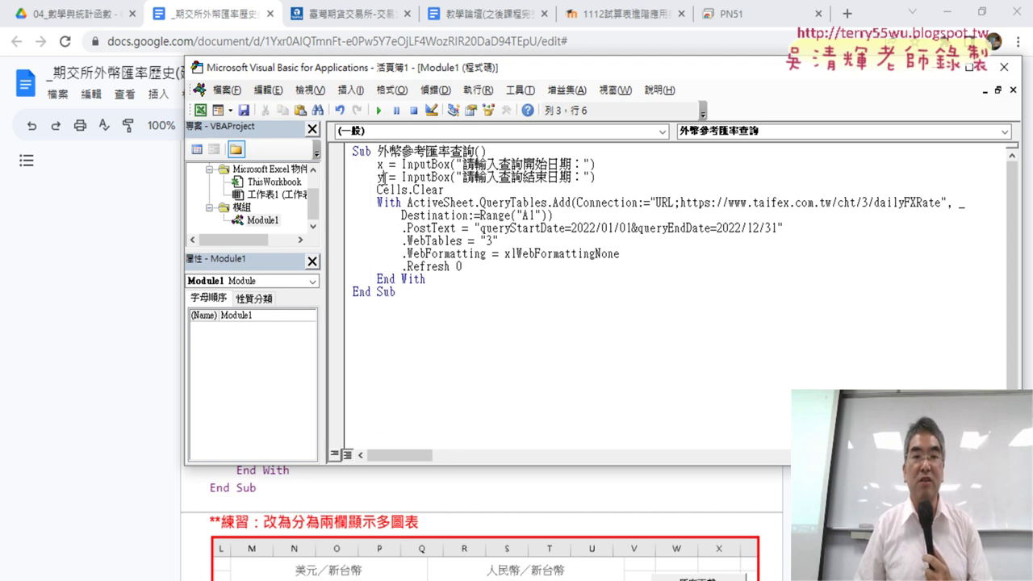
double_click(379, 176)
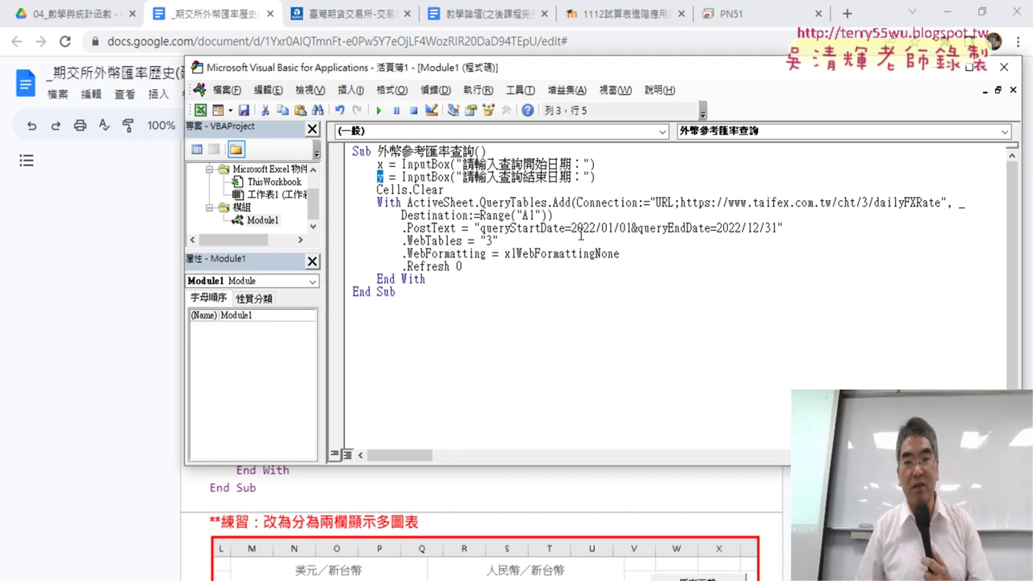
left_click_drag(572, 228, 632, 229)
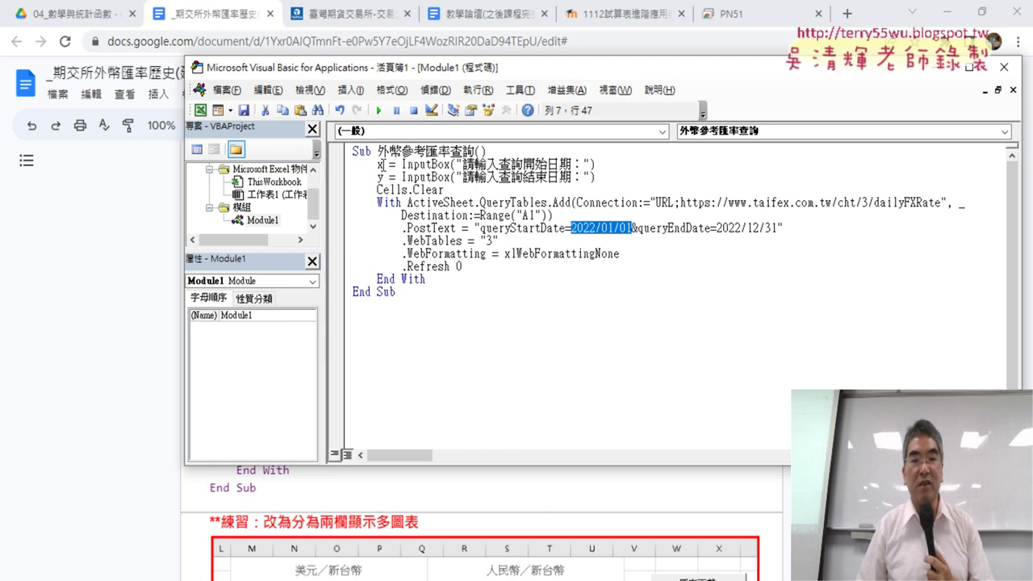
Delete the hard-coded 2022/01/01 after queryStartDate= in the .PostText line
left_click(661, 267)
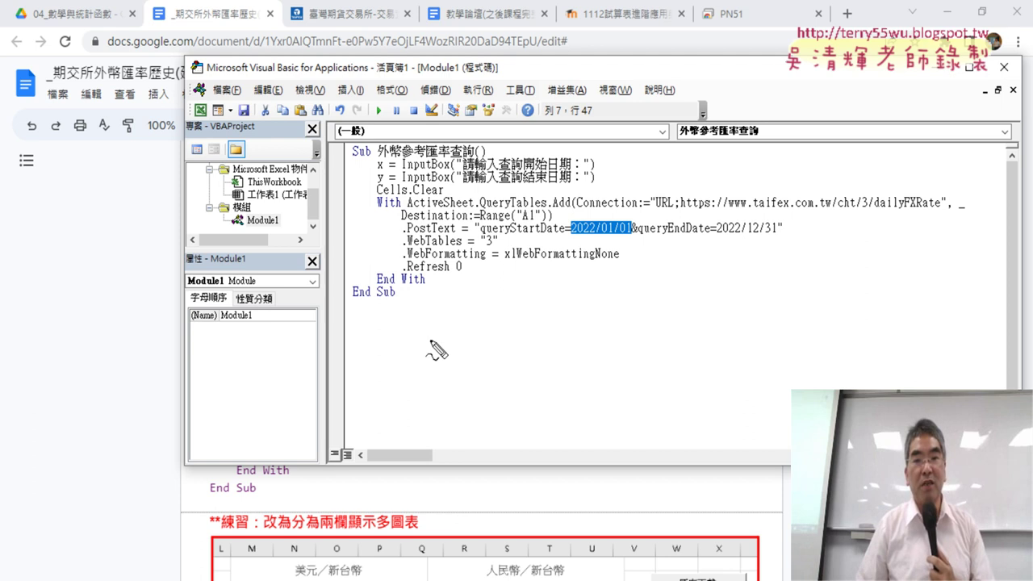
left_click_drag(385, 159, 384, 171)
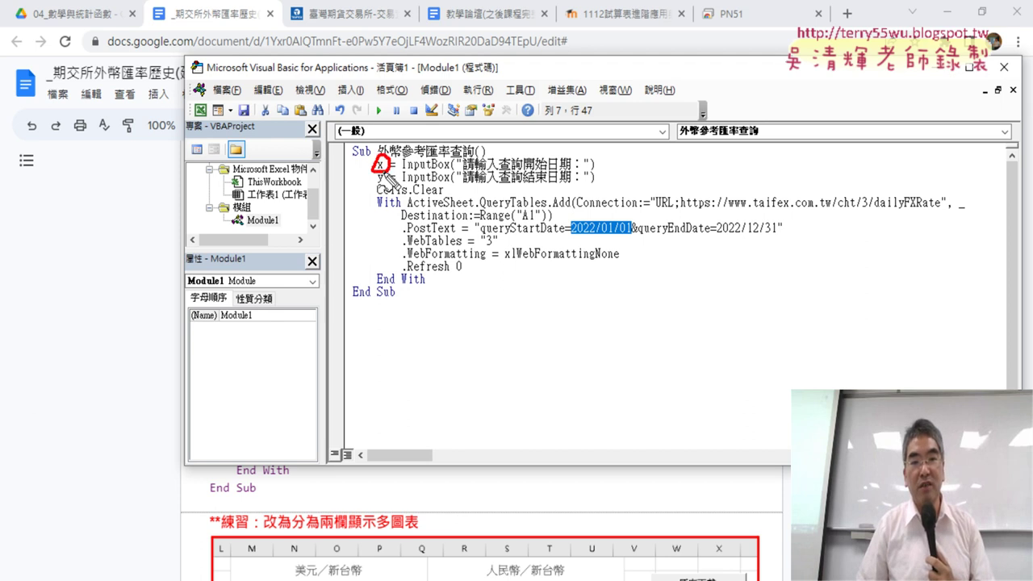
left_click_drag(475, 231, 482, 216)
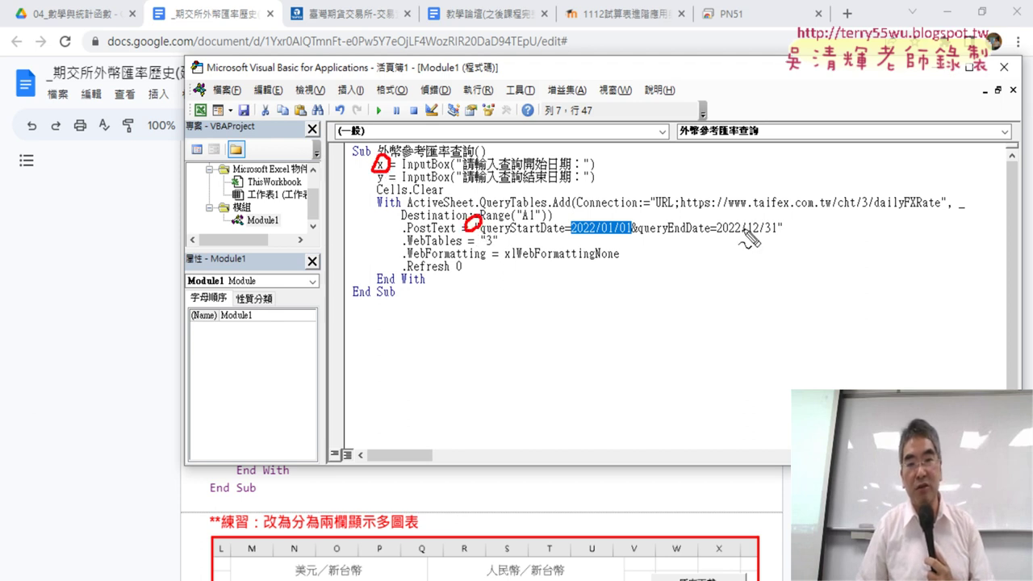
left_click_drag(789, 229, 771, 221)
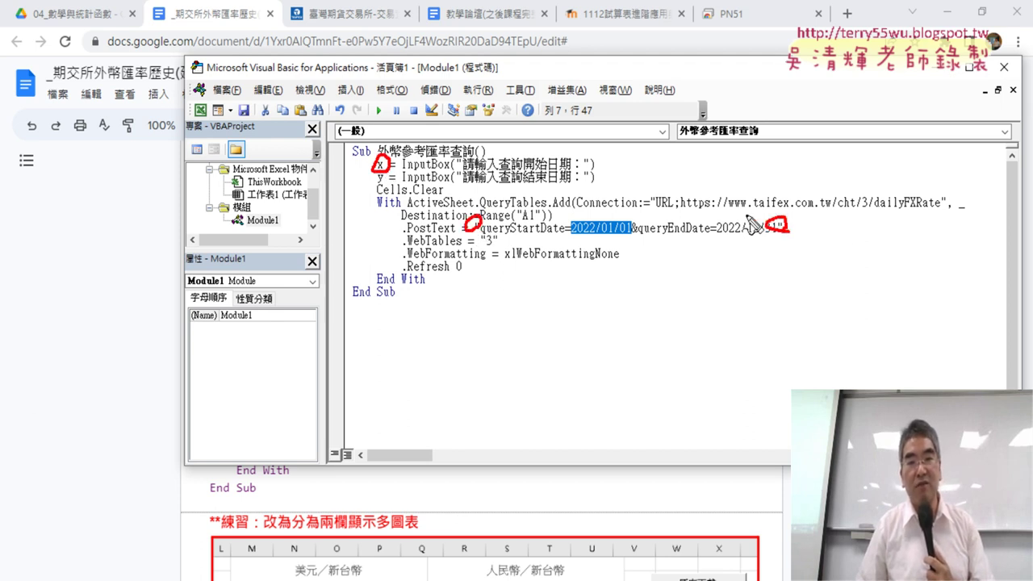
mouse_move(395, 145)
left_mouse_down()
mouse_move(565, 128)
mouse_move(611, 228)
mouse_move(618, 205)
left_mouse_up()
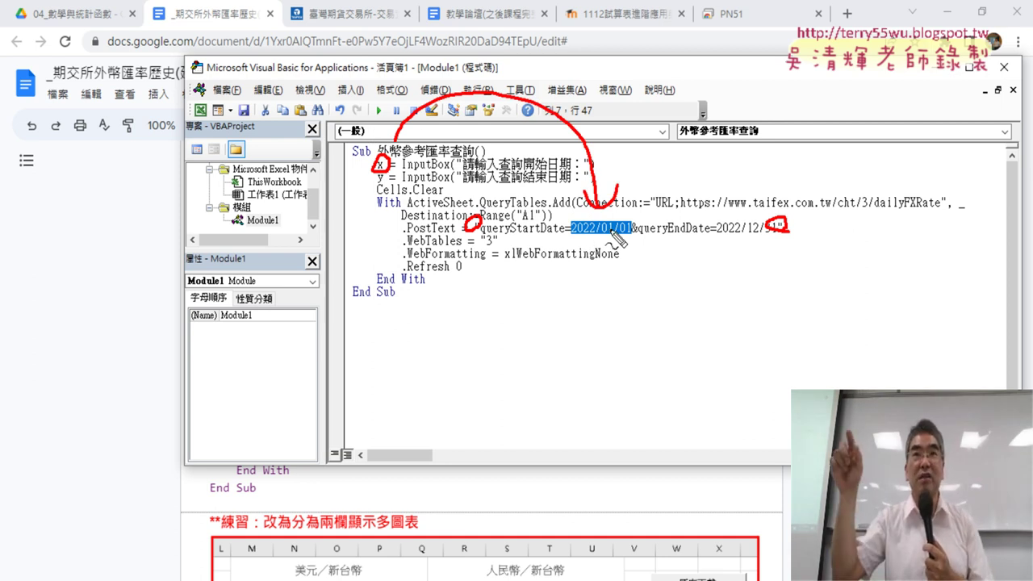
key("Escape")
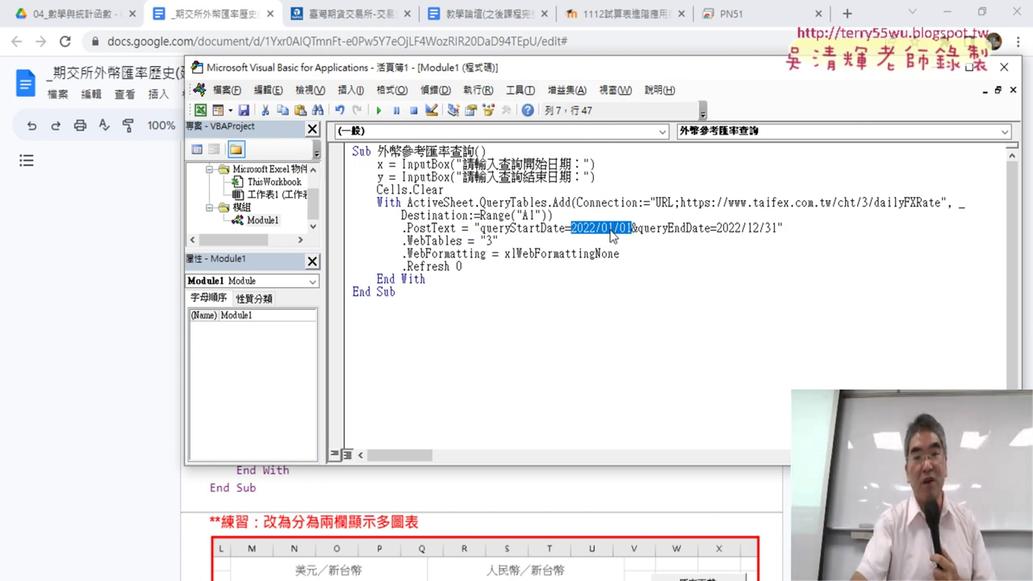
key("Delete")
Concatenate the variable x into the query string as queryStartDate=" & x & "
type("\"\"")
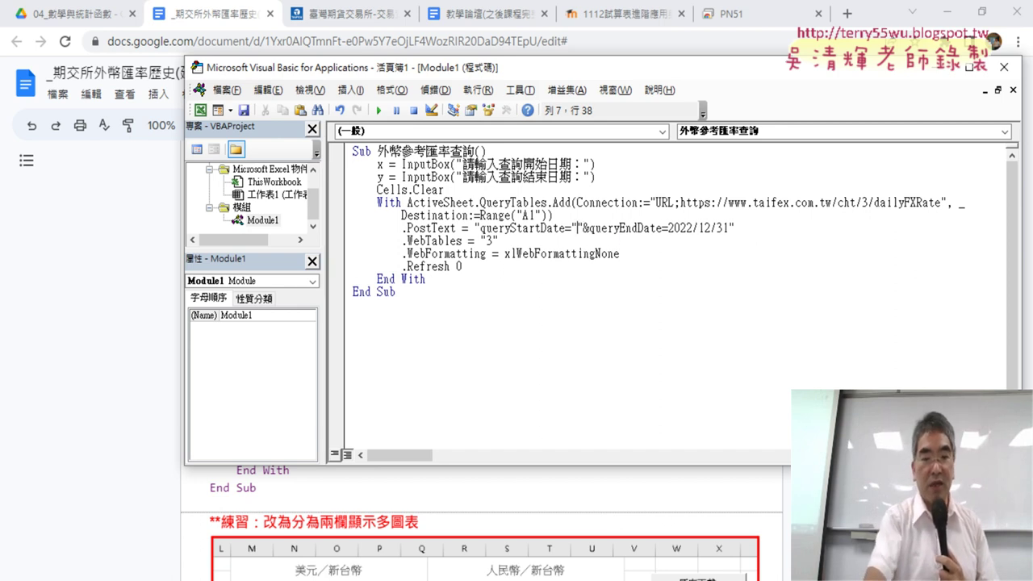
type("&&")
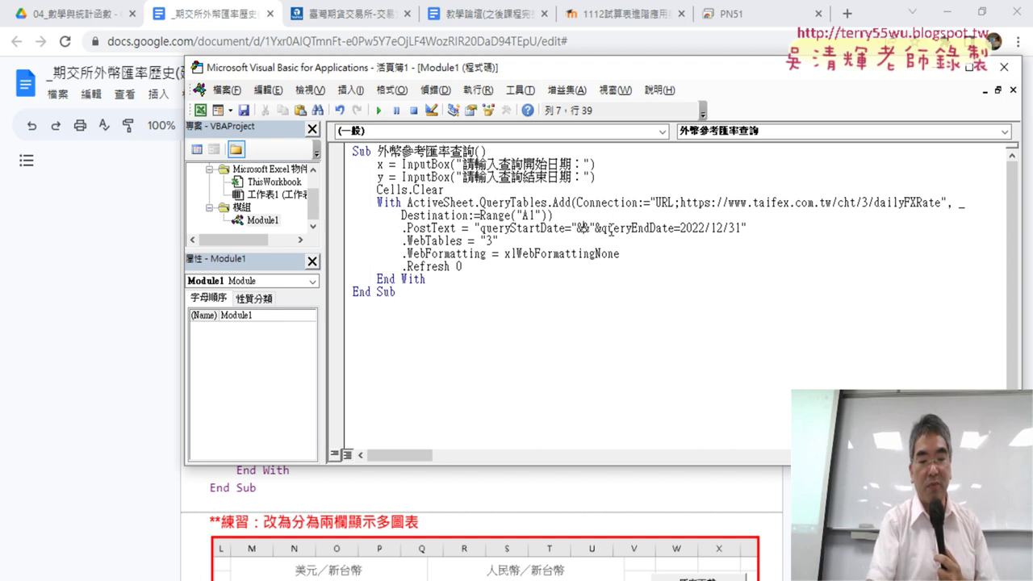
type("\"")
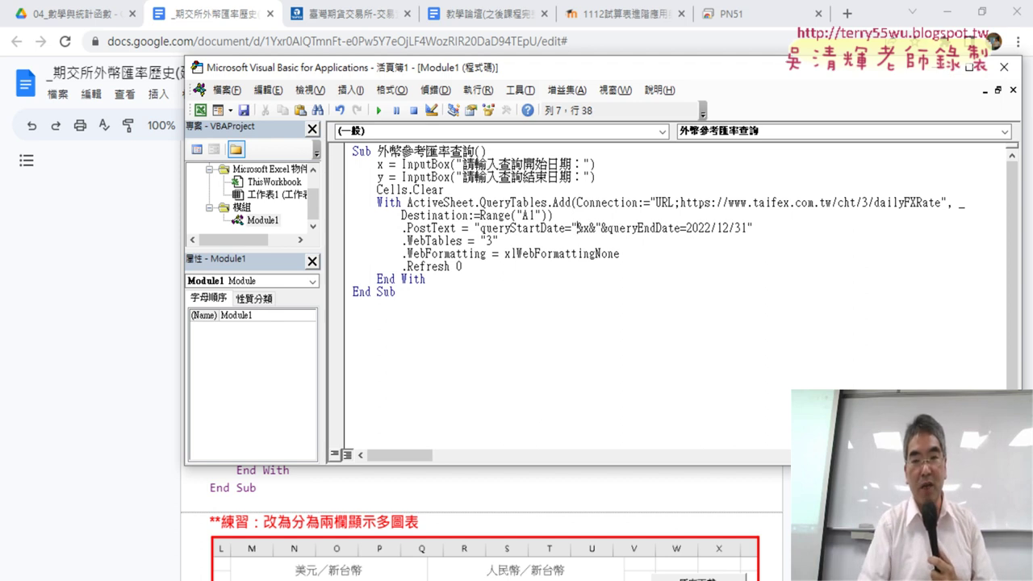
type(" &")
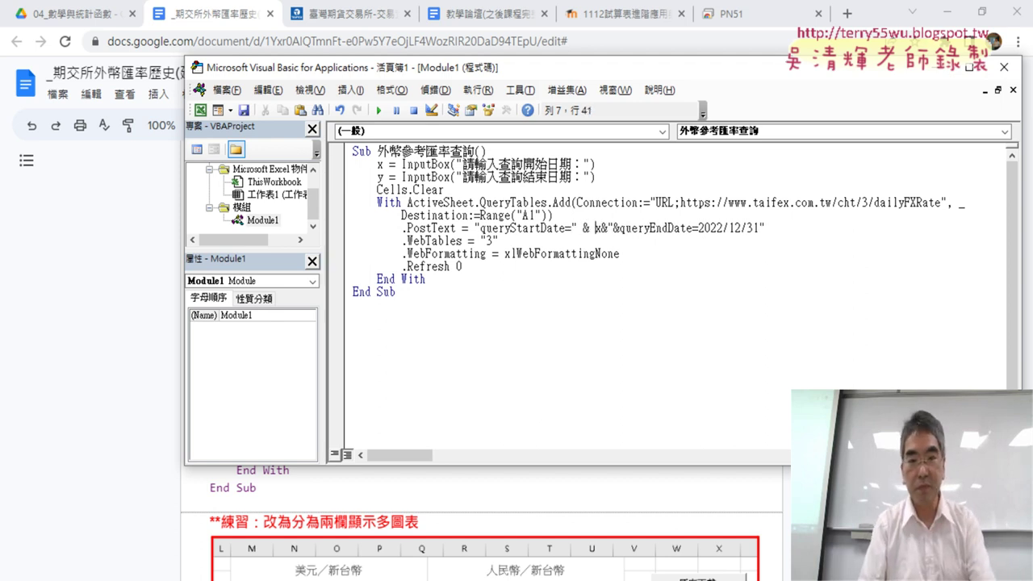
key("Right")
key("Right")
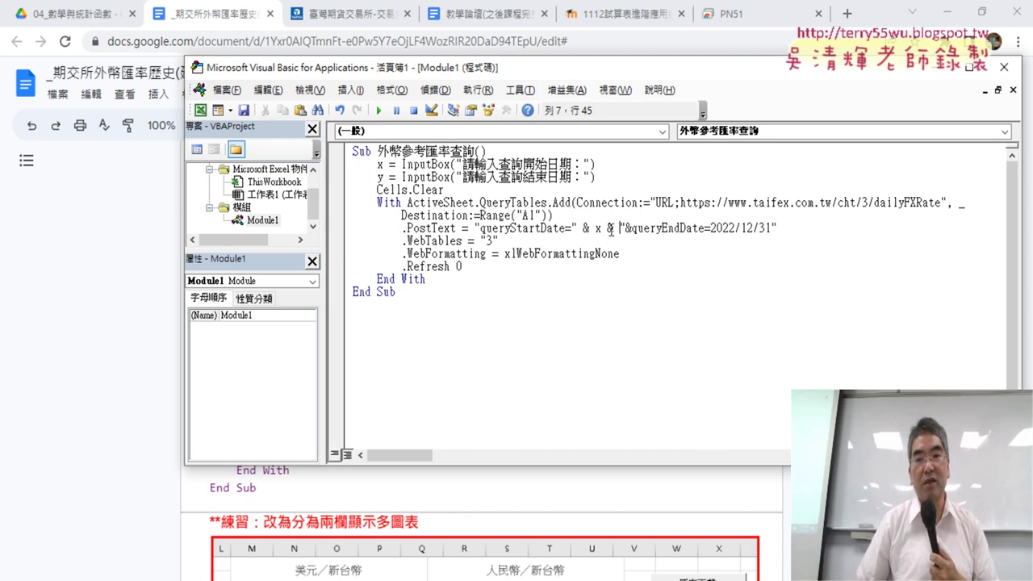
left_click_drag(570, 228, 632, 229)
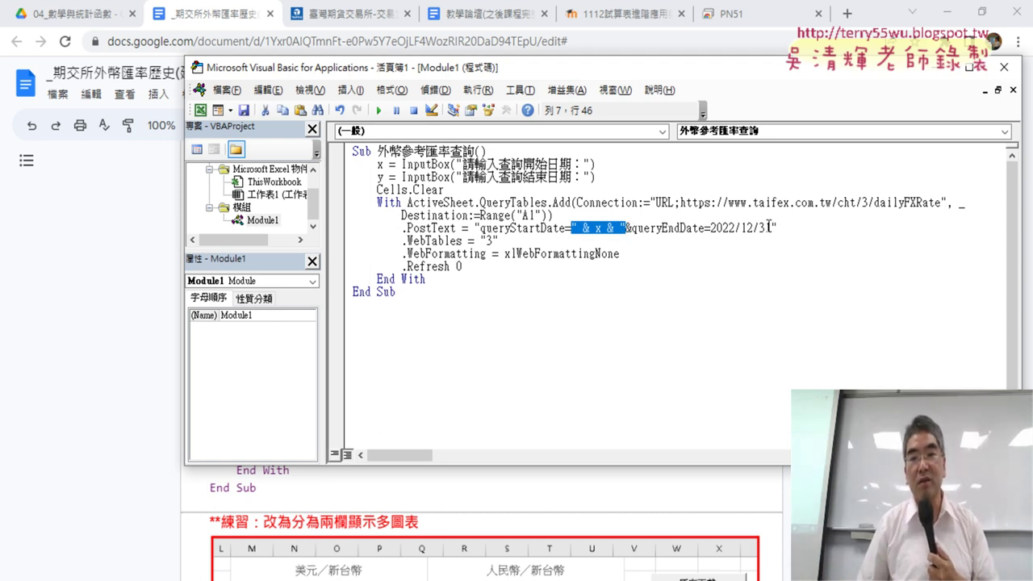
Replace the fixed end date 2022/12/31 with & y at the end of the .PostText line
left_click_drag(775, 229, 708, 232)
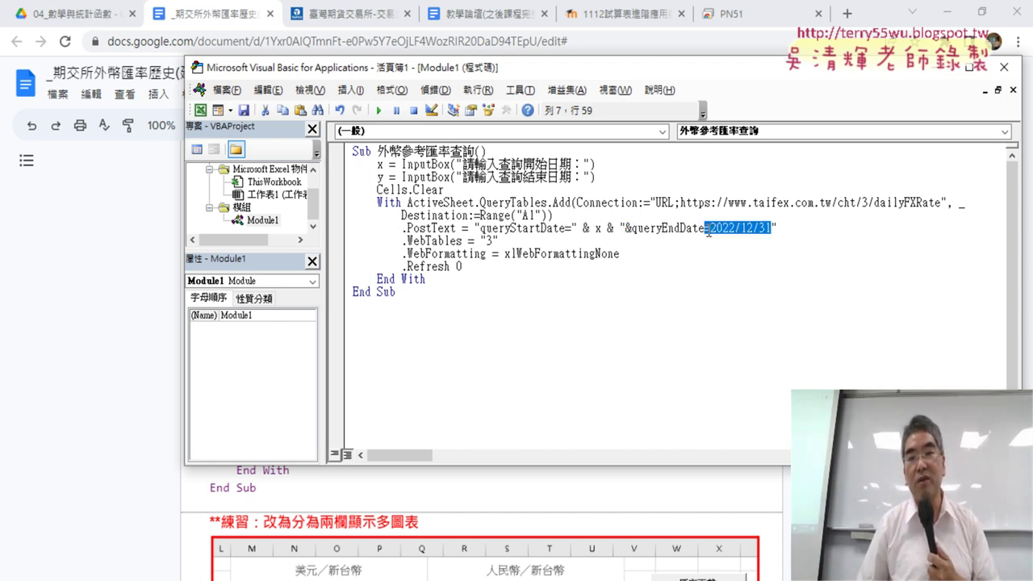
left_click(776, 229)
left_click_drag(775, 229, 714, 234)
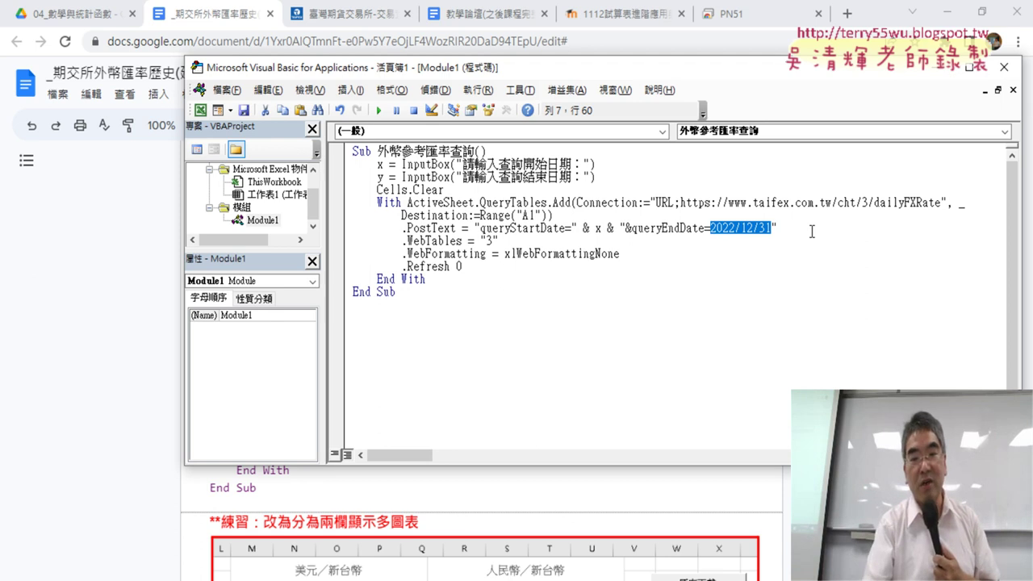
key("Delete")
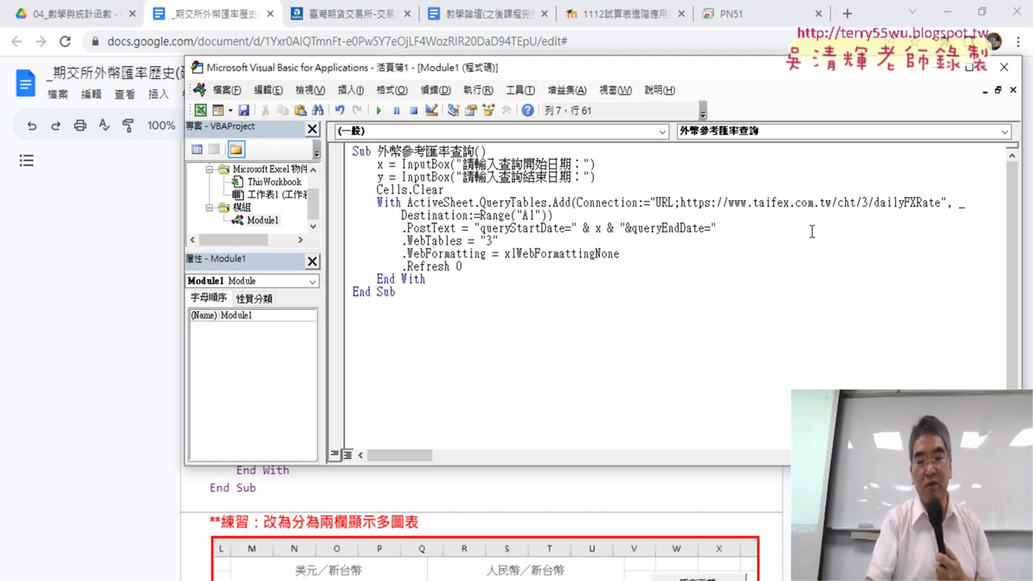
type(" & ")
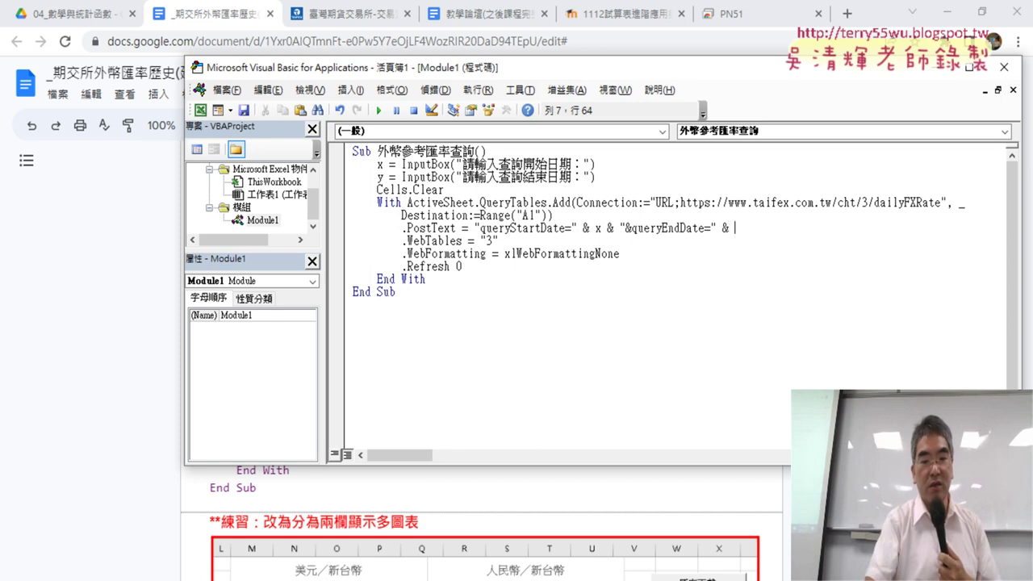
type("y")
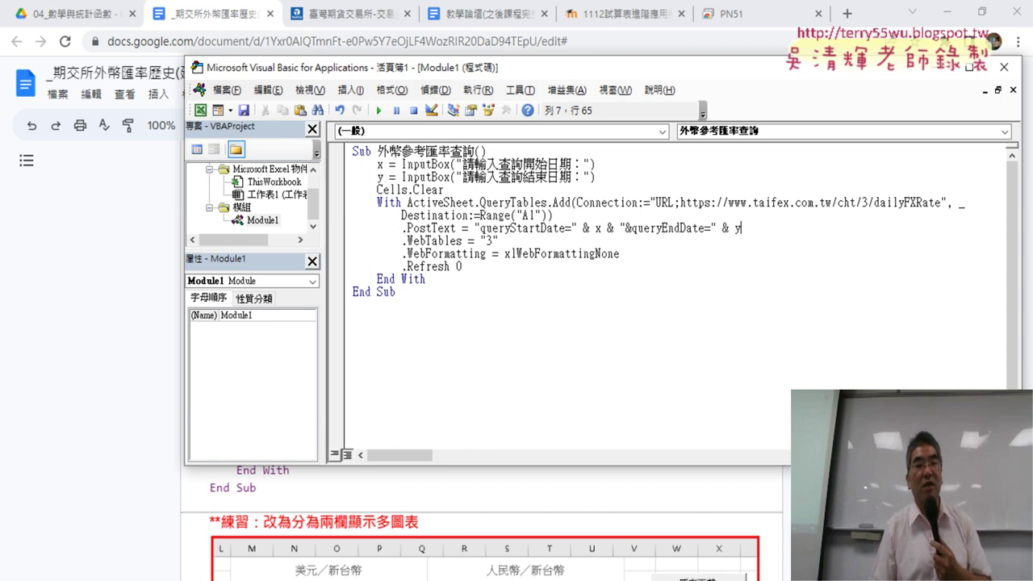
left_click_drag(761, 234, 732, 230)
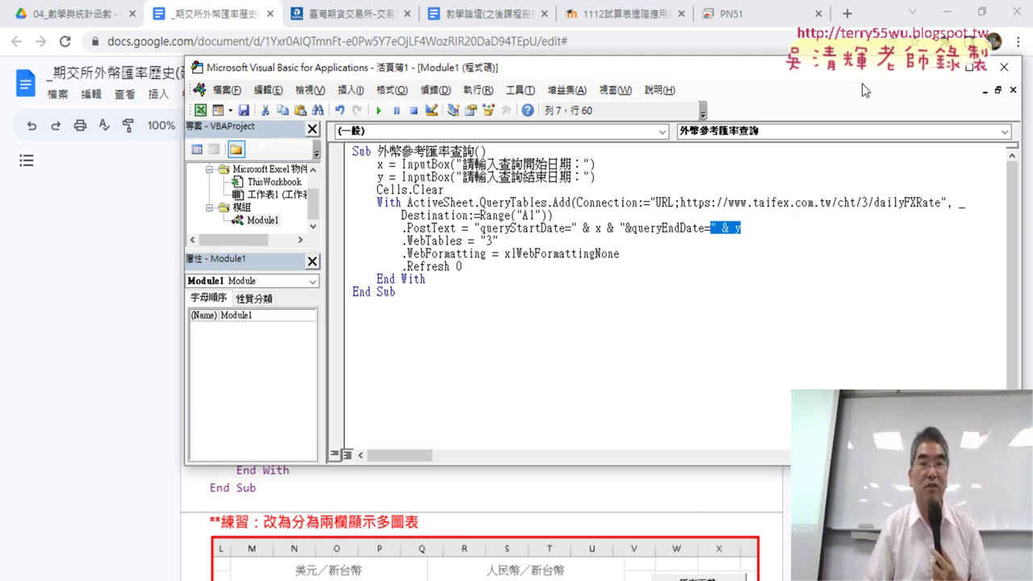
Run the exchange-rate macro, entering start date 2023/1/1 and end date 2023/2/28
left_click(657, 72)
left_click(513, 216)
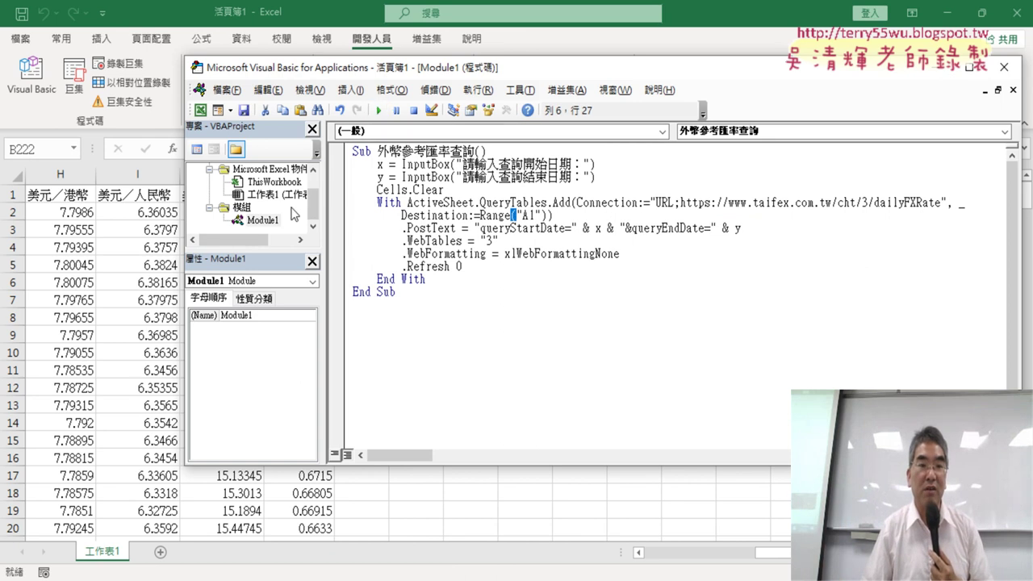
left_click(379, 110)
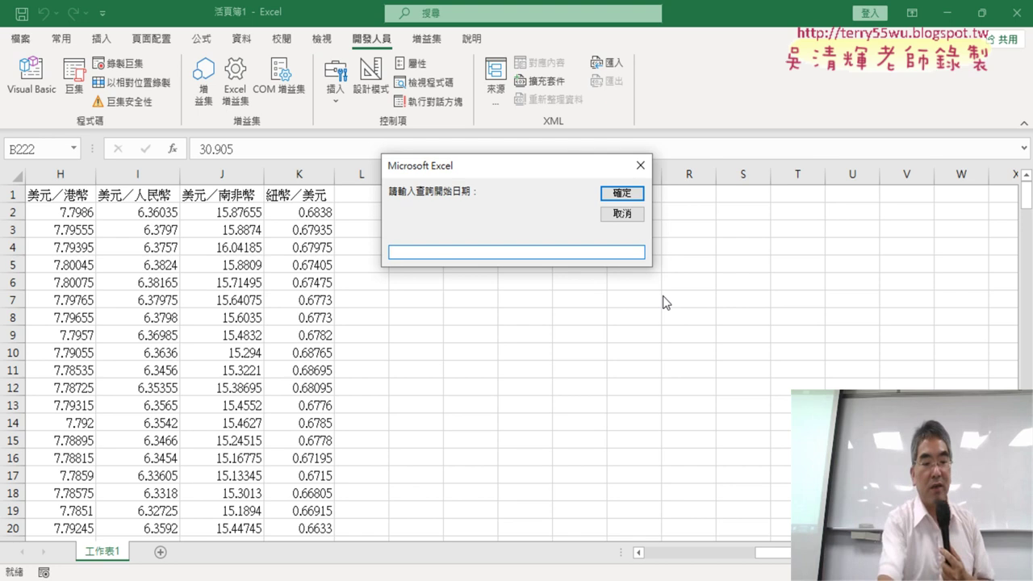
type("23")
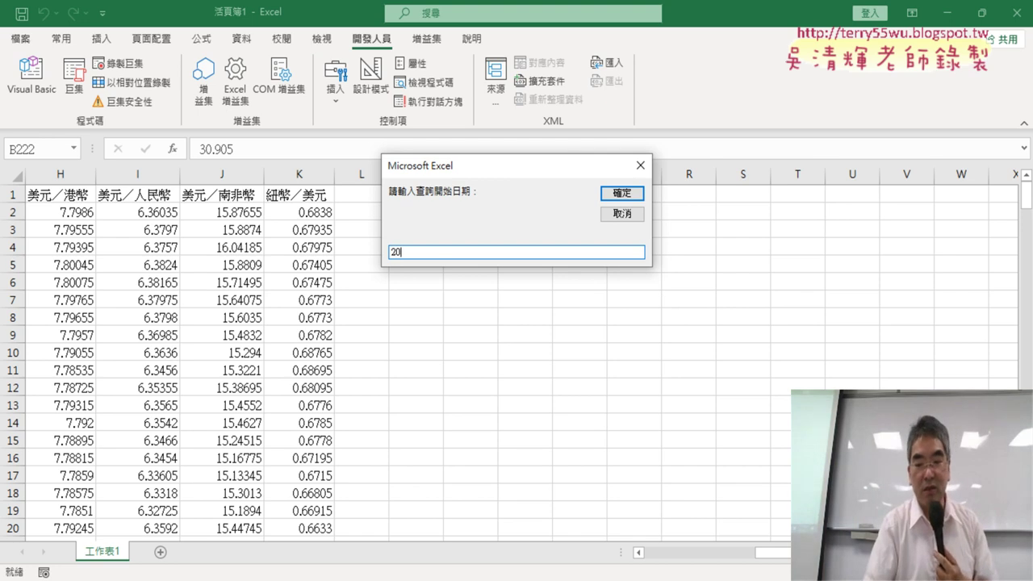
type("/1/1")
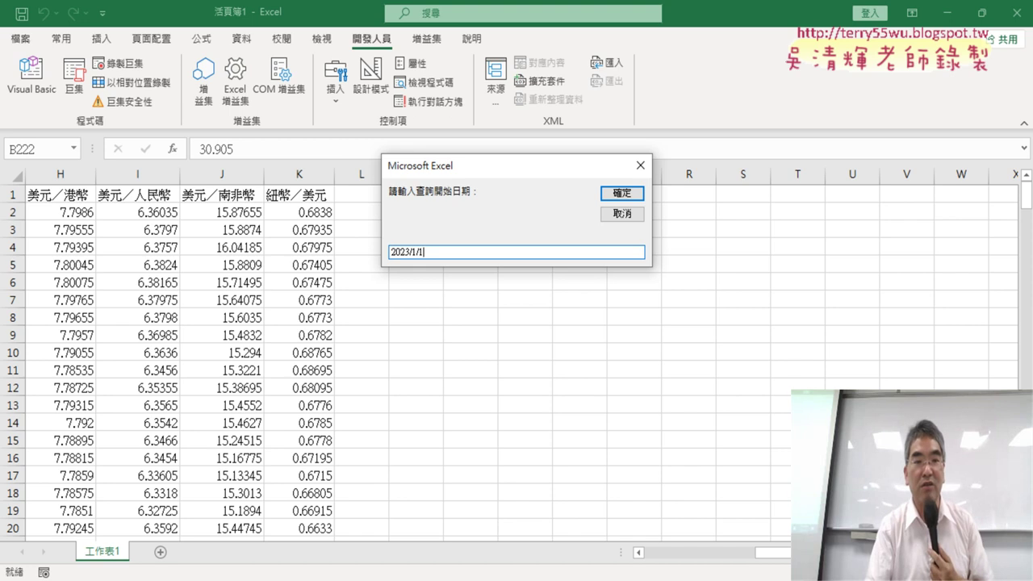
key("Return")
type("2023/")
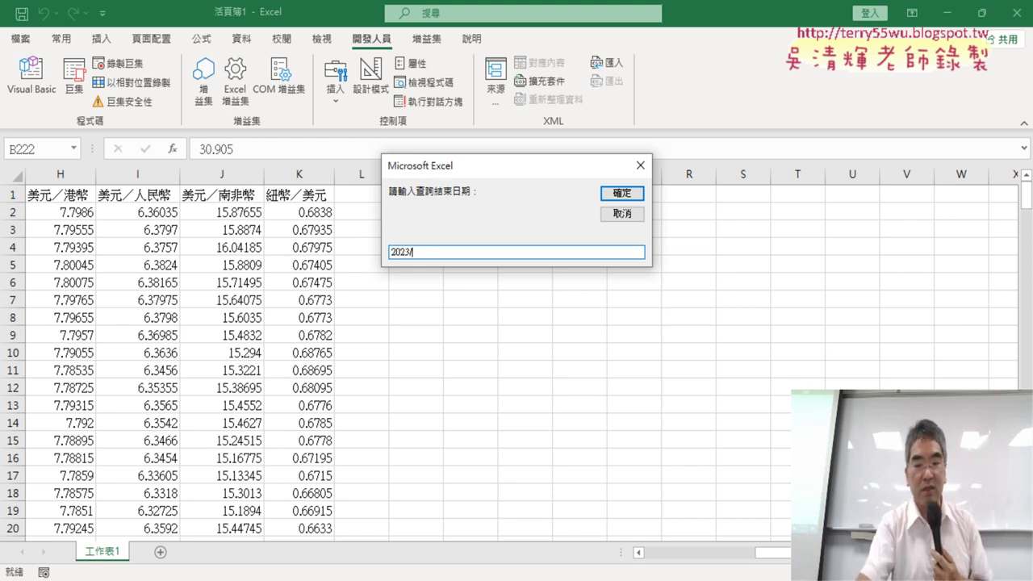
type("2")
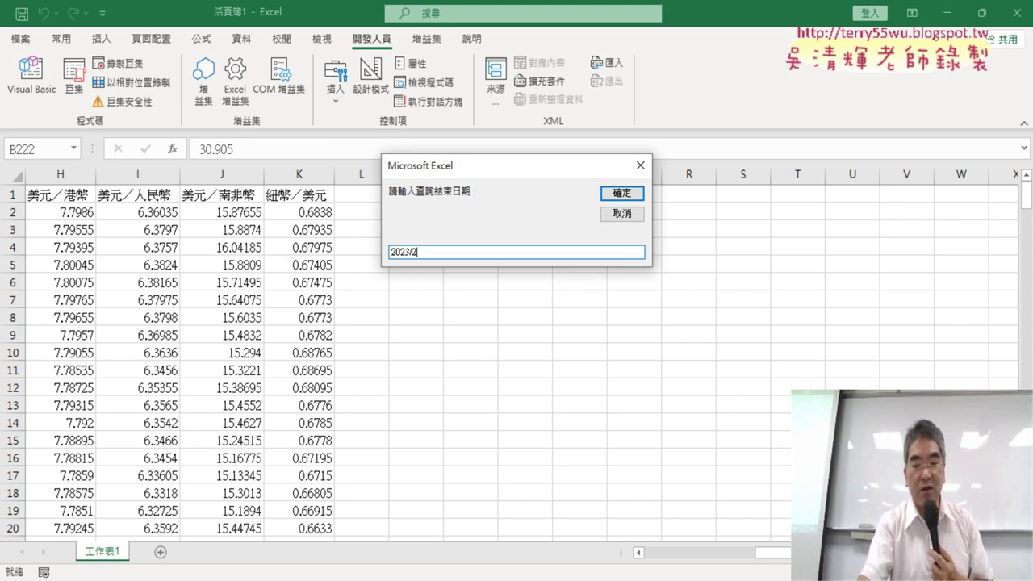
type("8")
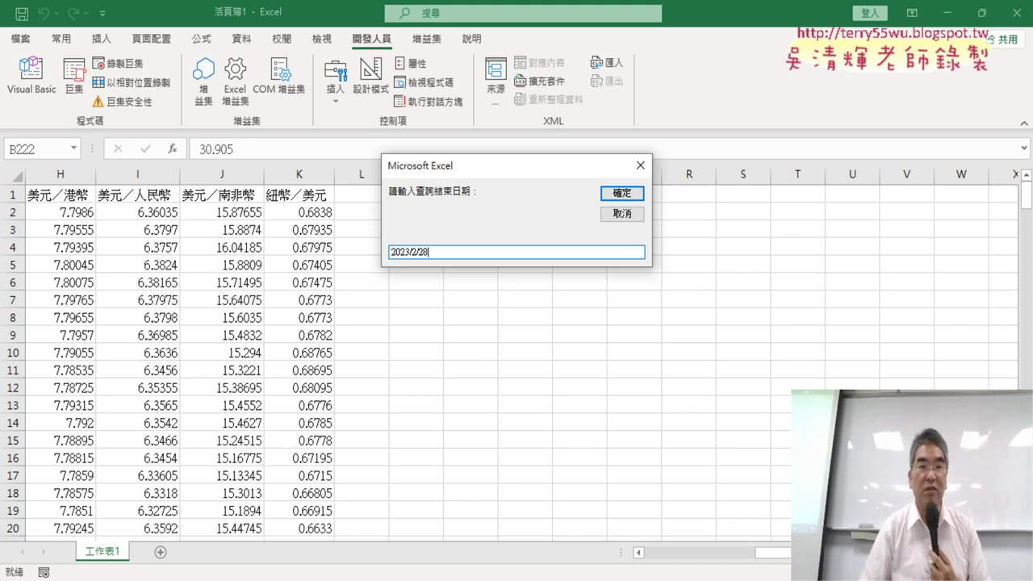
Confirm the 2023/2/28 end date so rates import, starting with 2023/1/3
left_click(629, 196)
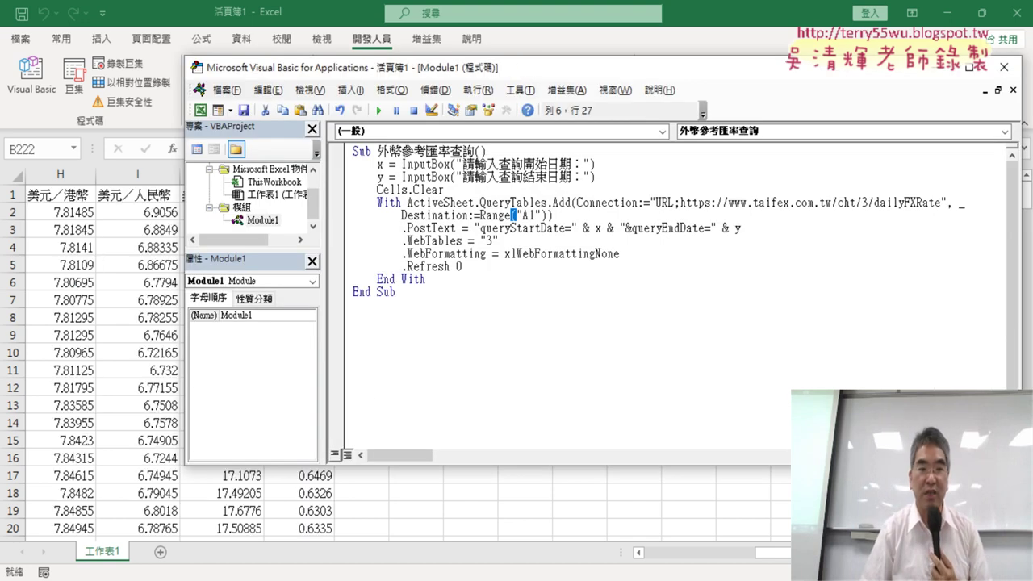
key("alt+F11")
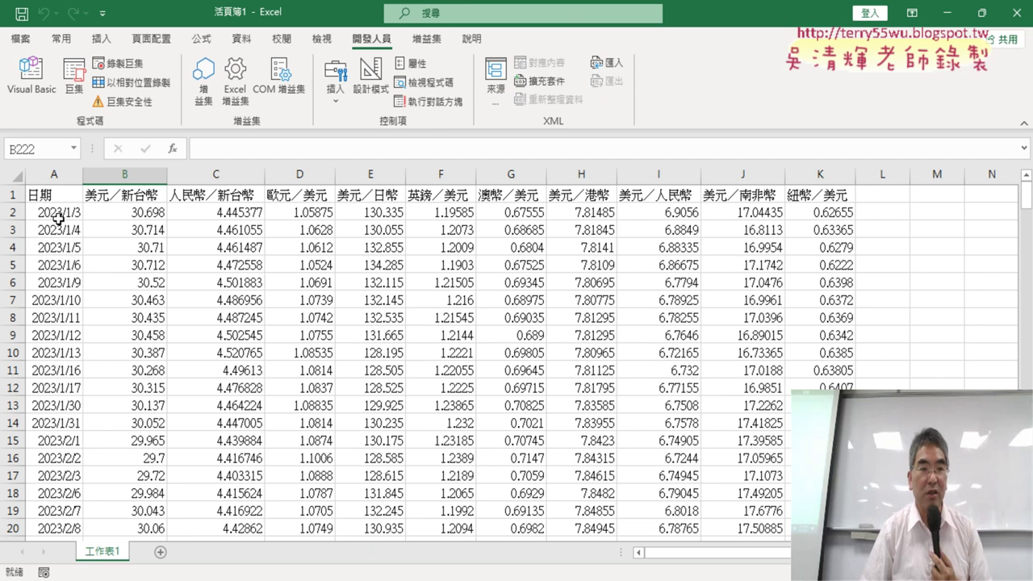
left_click(58, 218)
Check the last imported date, 2023/2/24, then return to the macro code in Visual Basic
scroll(80, 329, "down", 3)
scroll(81, 330, "down", 5)
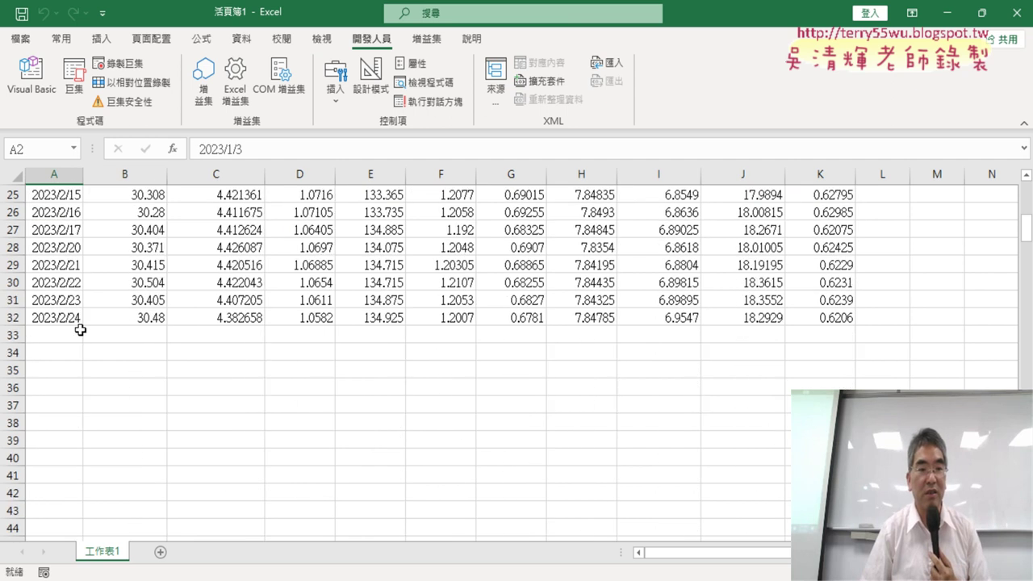
scroll(80, 330, "up", 5)
scroll(81, 329, "up", 1)
scroll(76, 387, "down", 1)
scroll(68, 473, "down", 2)
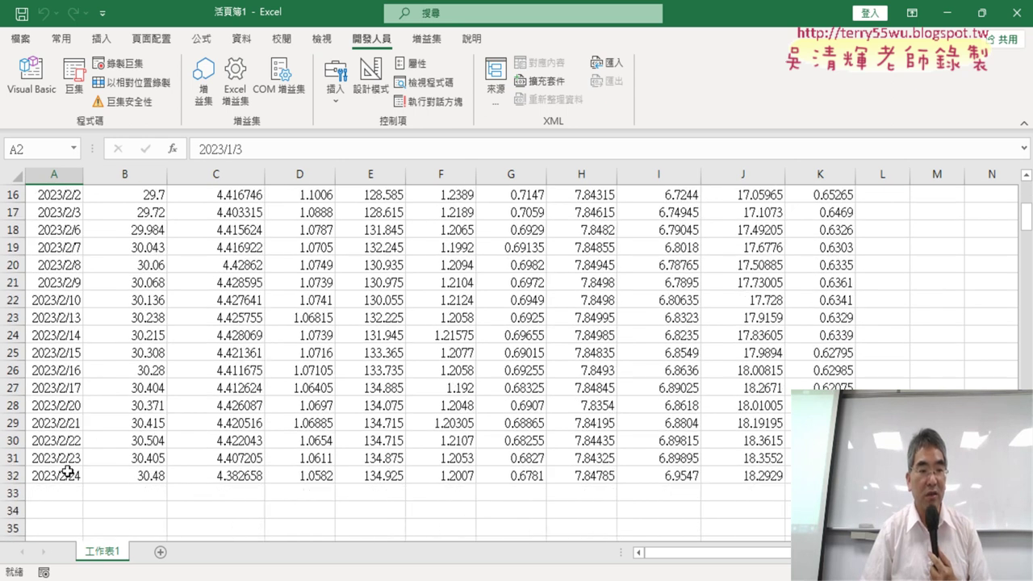
left_click(72, 477)
scroll(414, 487, "up", 4)
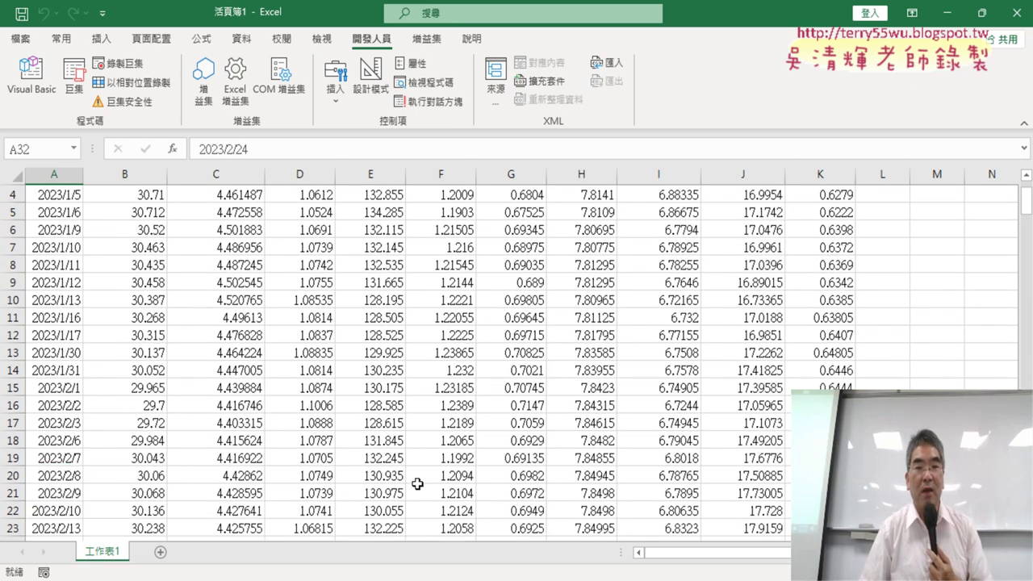
scroll(414, 488, "up", 1)
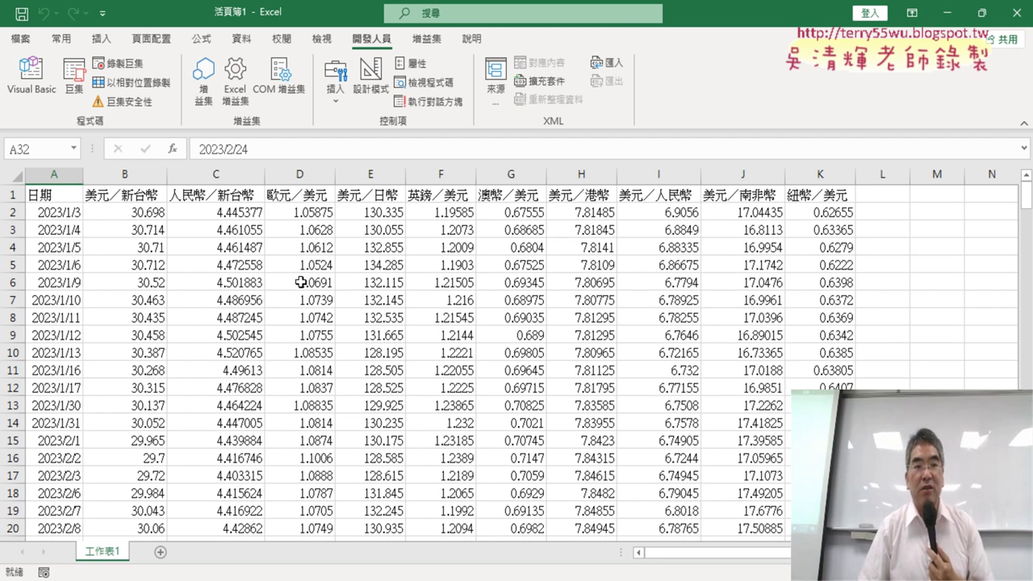
left_click(50, 96)
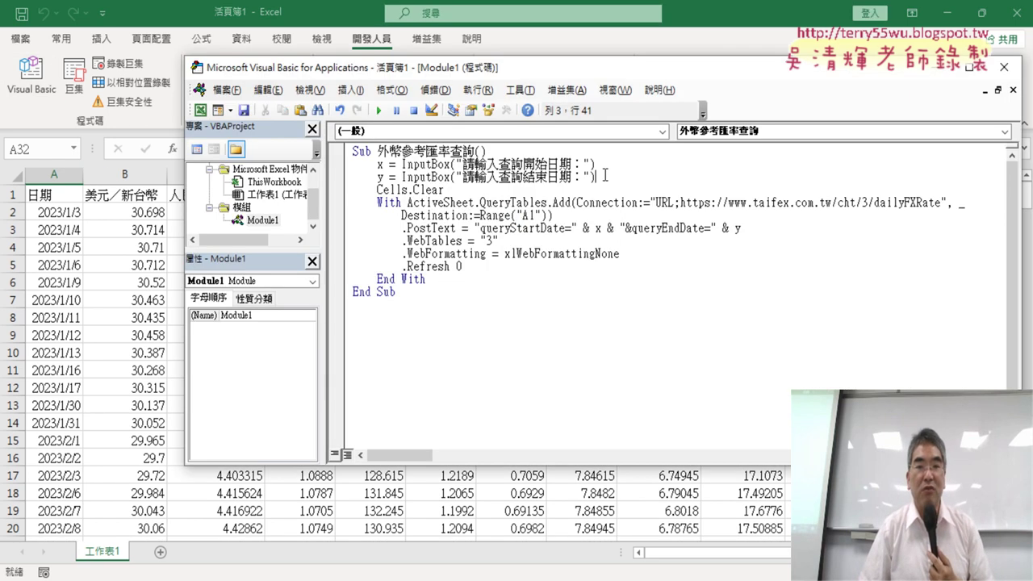
Highlight the two InputBox lines, then move, narrow and minimize the code window to reveal the table
left_click_drag(605, 176, 333, 166)
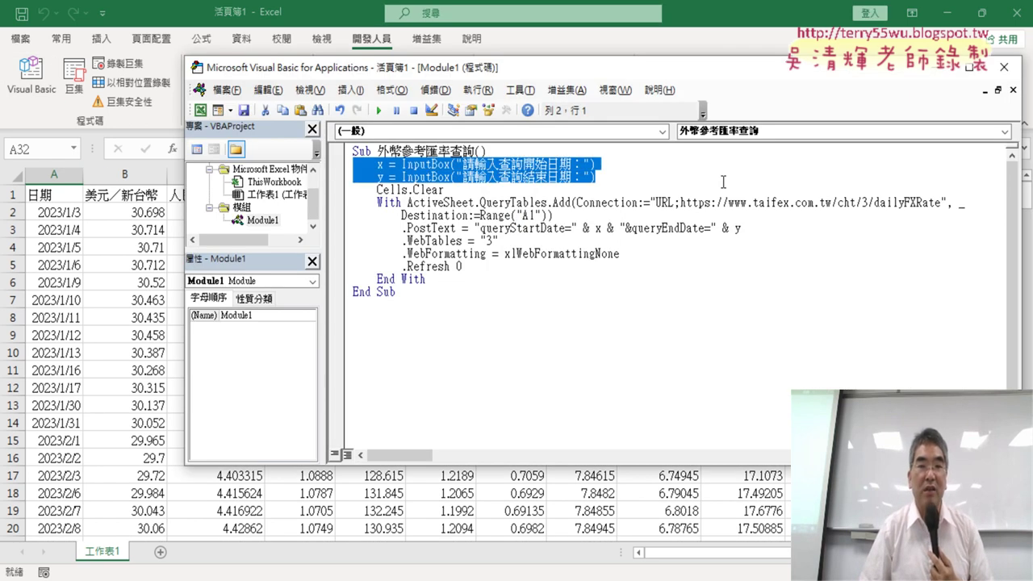
left_click_drag(710, 71, 568, 76)
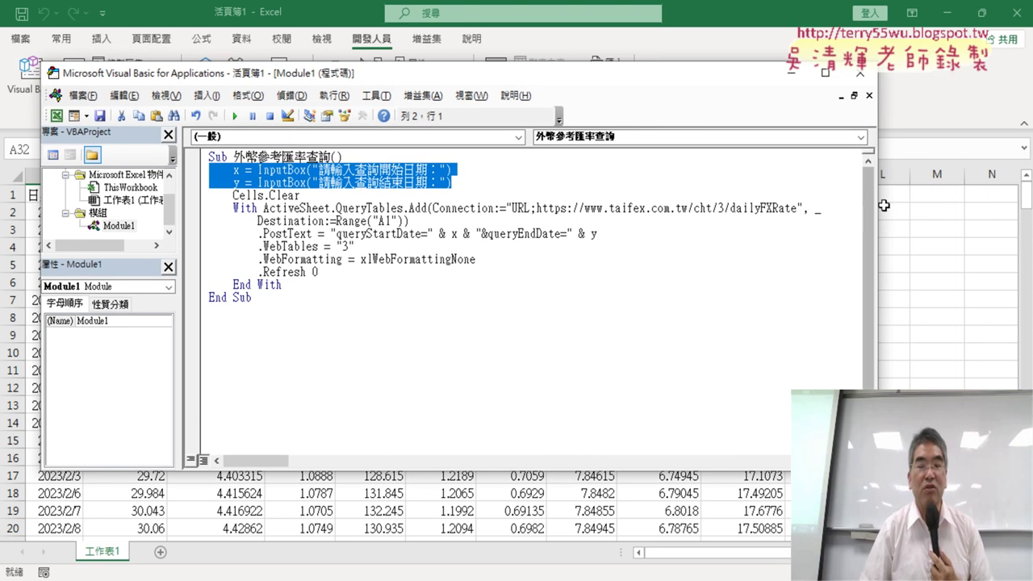
left_click_drag(877, 206, 593, 204)
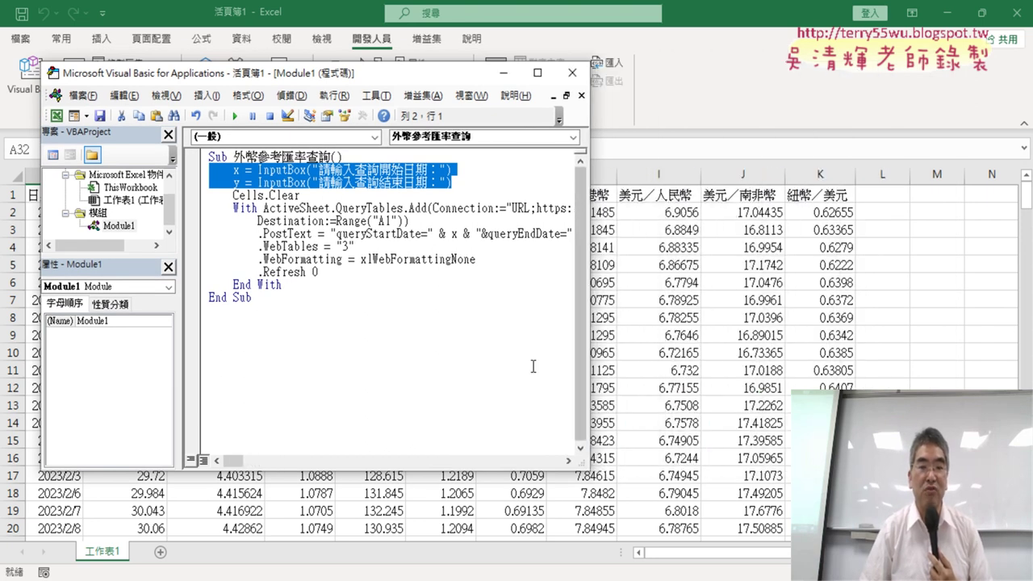
left_click_drag(694, 552, 726, 552)
scroll(533, 230, "right", 3)
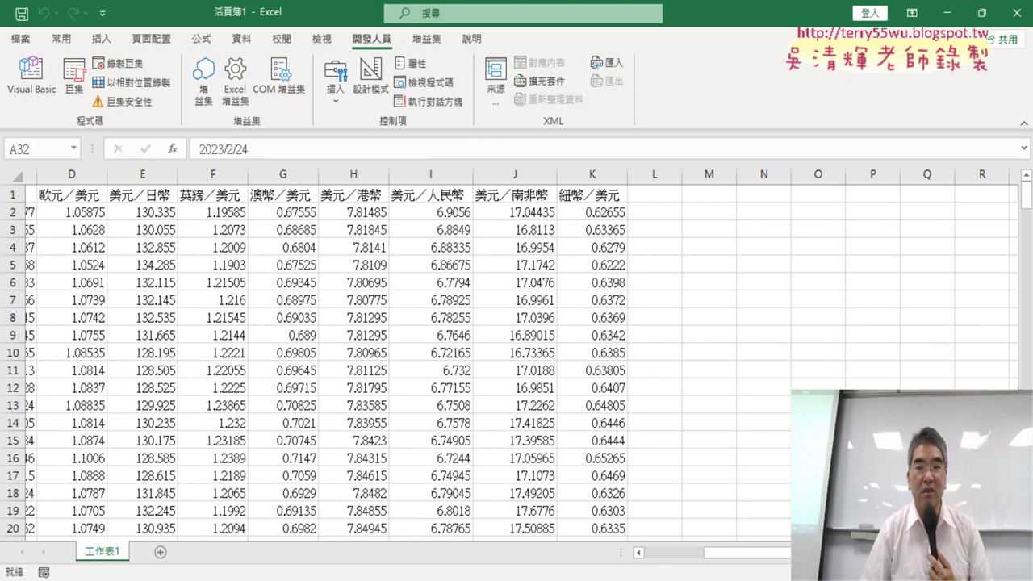
scroll(534, 230, "right", 3)
scroll(534, 229, "right", 1)
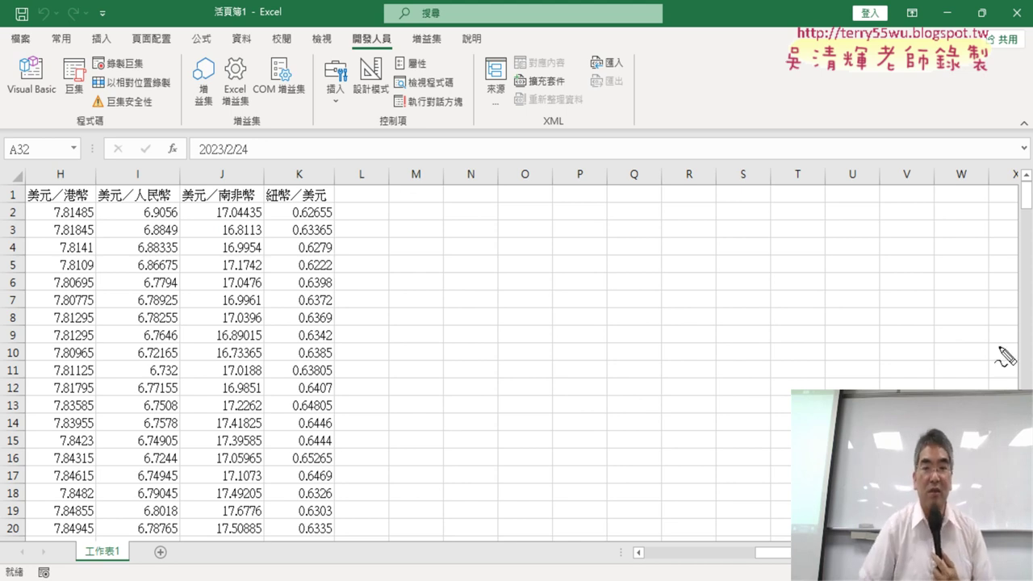
left_click_drag(388, 187, 389, 219)
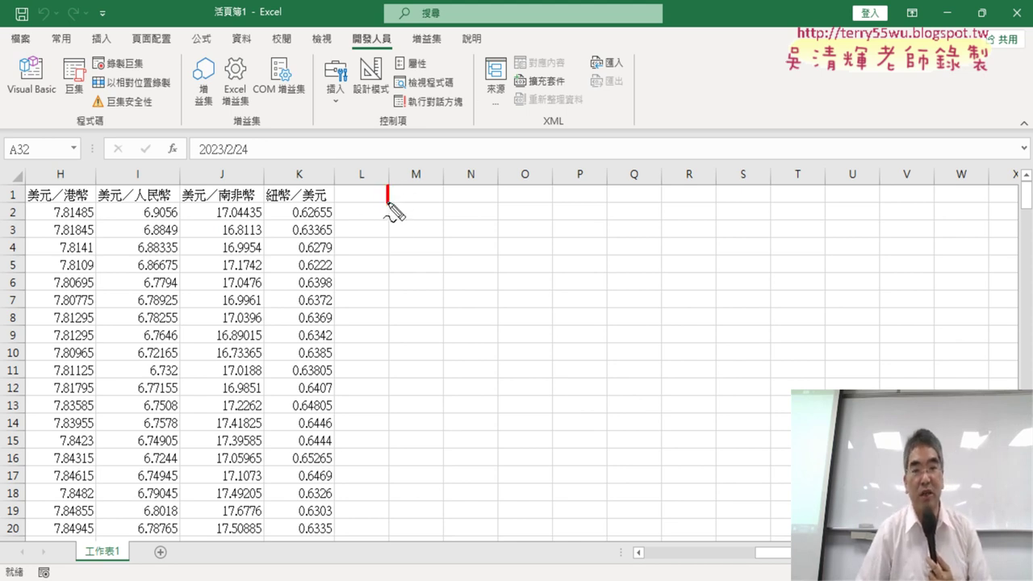
left_click_drag(929, 181, 931, 206)
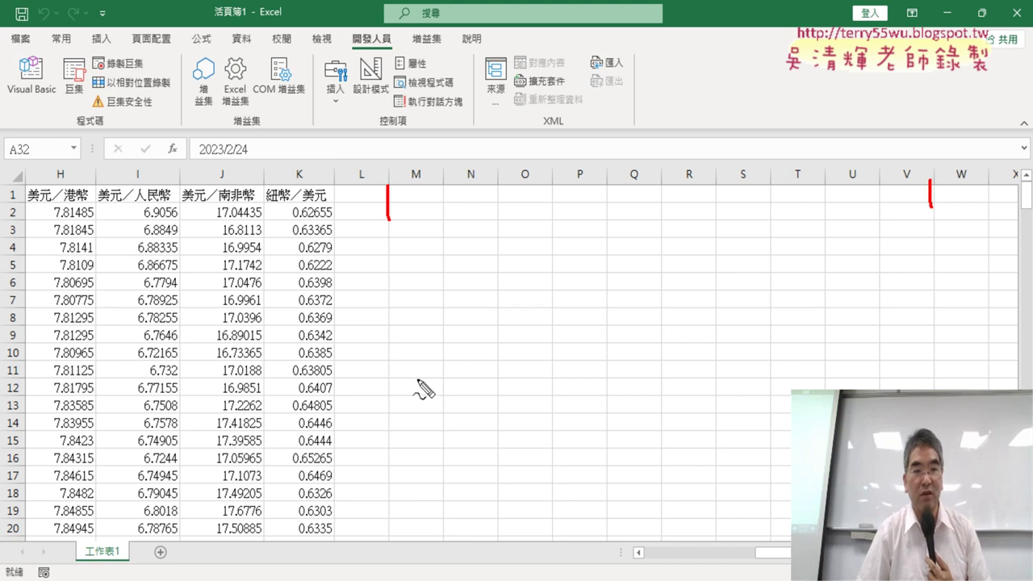
left_click_drag(388, 359, 406, 359)
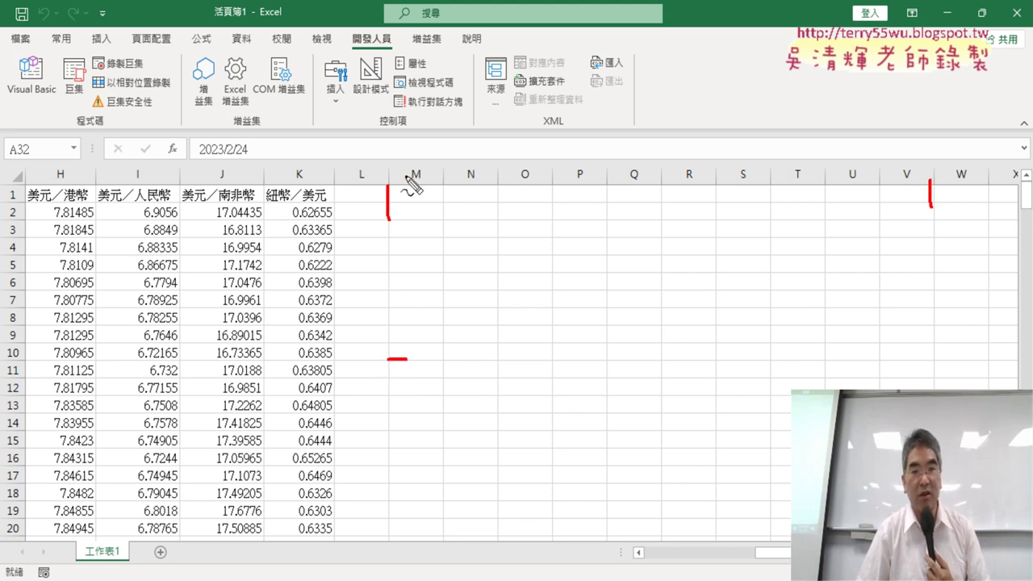
left_click_drag(388, 184, 408, 184)
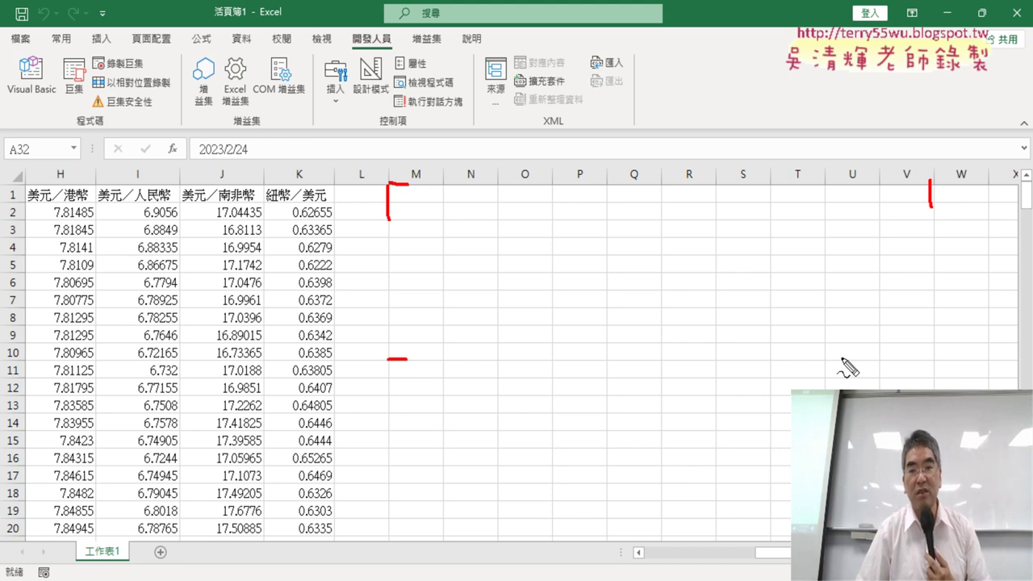
left_click_drag(904, 361, 933, 350)
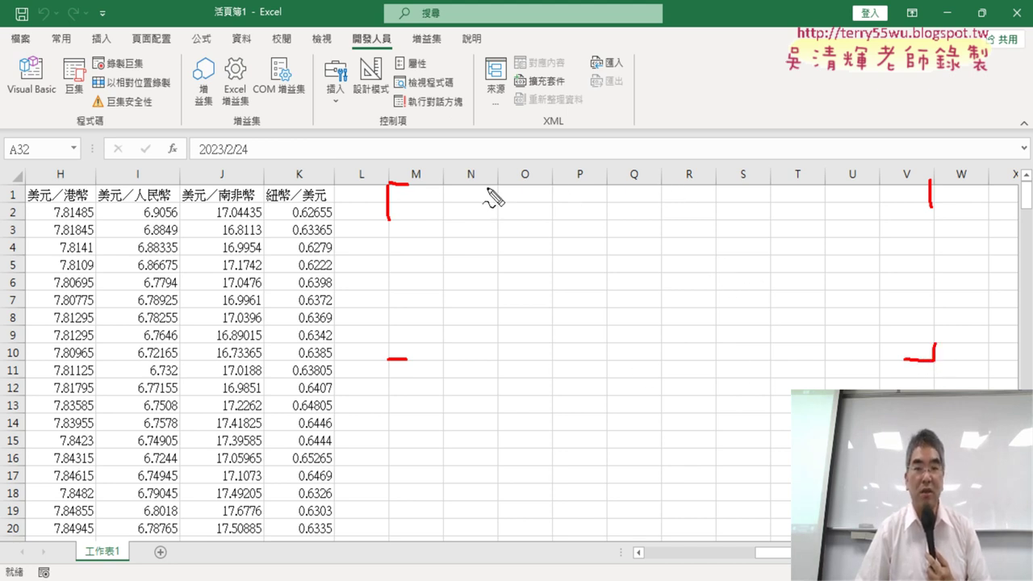
mouse_move(449, 184)
left_mouse_down()
mouse_move(673, 182)
mouse_move(672, 360)
mouse_move(389, 359)
mouse_move(388, 212)
left_mouse_up()
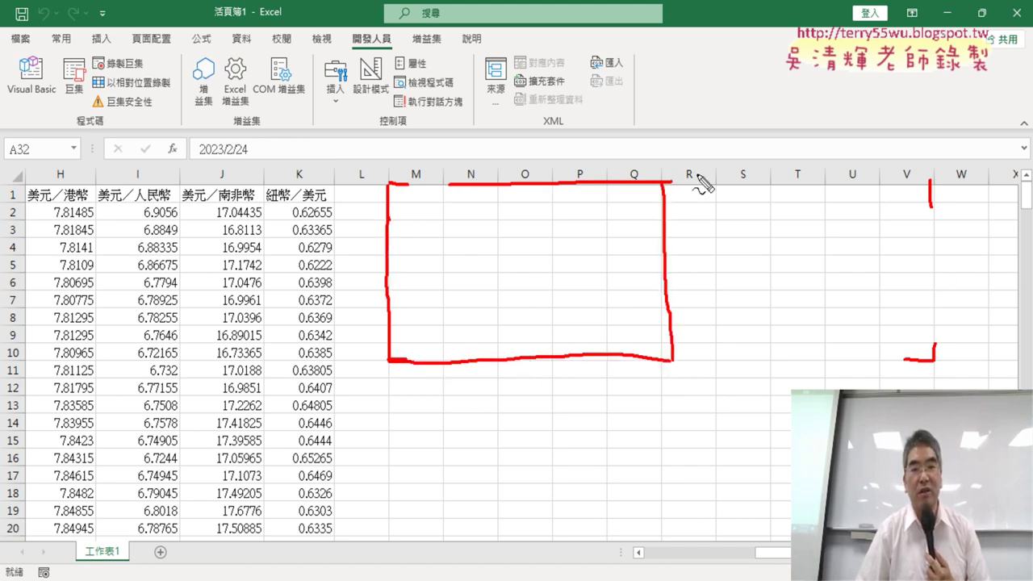
mouse_move(663, 182)
left_mouse_down()
mouse_move(888, 184)
mouse_move(932, 211)
mouse_move(936, 360)
mouse_move(658, 355)
left_mouse_up()
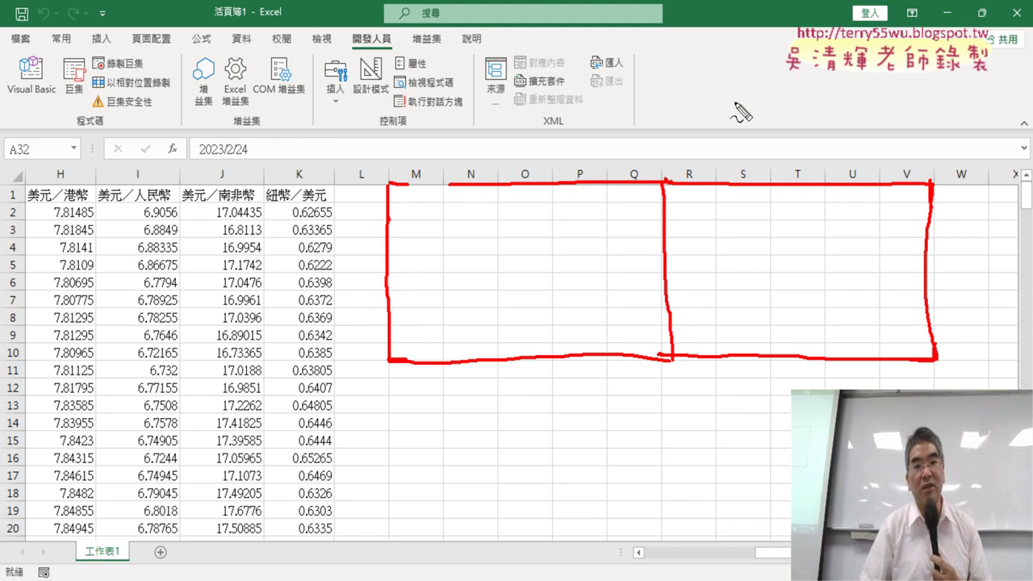
left_click_drag(451, 67, 522, 186)
left_click_drag(489, 145, 561, 125)
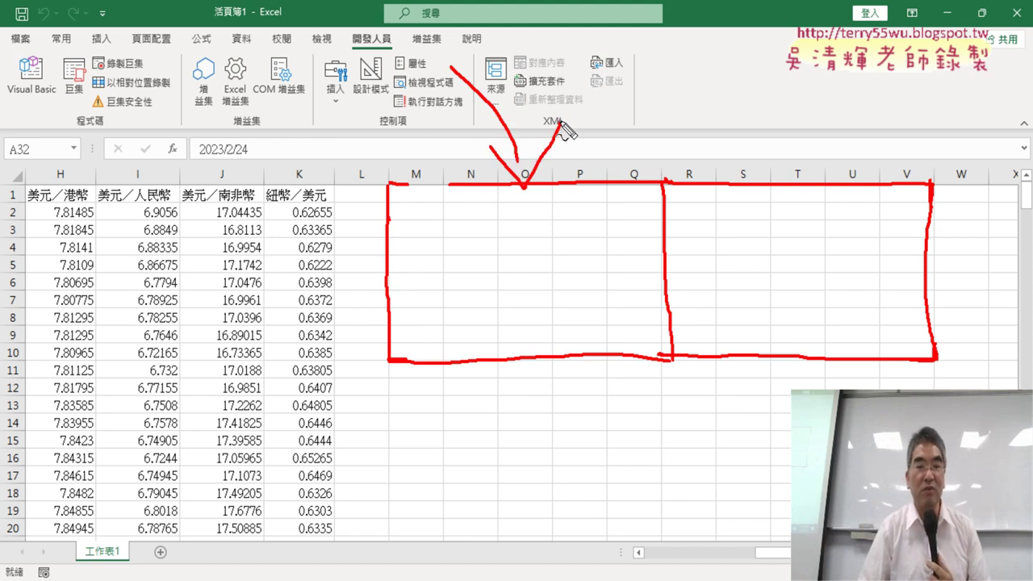
left_click_drag(762, 61, 797, 190)
left_click_drag(762, 141, 839, 129)
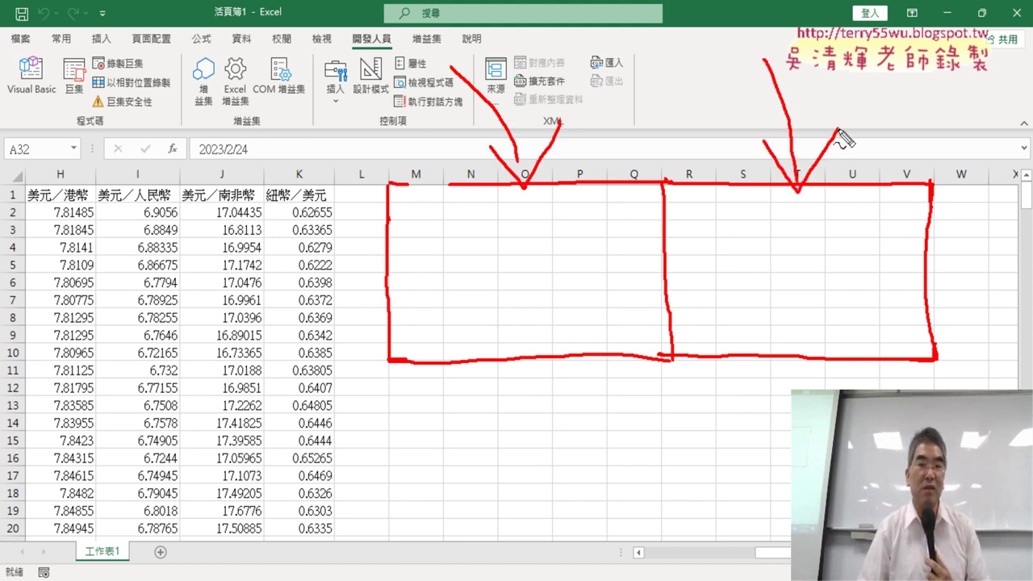
mouse_move(317, 305)
left_mouse_down()
mouse_move(467, 414)
mouse_move(479, 391)
left_mouse_up()
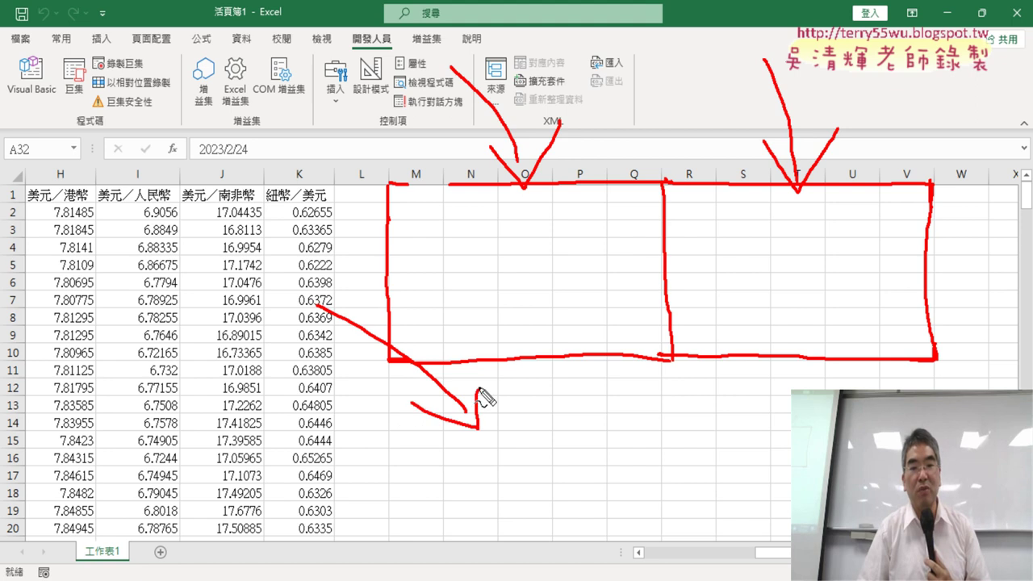
mouse_move(396, 376)
left_mouse_down()
mouse_move(390, 521)
mouse_move(657, 361)
mouse_move(654, 564)
mouse_move(396, 529)
left_mouse_up()
mouse_move(683, 359)
left_mouse_down()
mouse_move(691, 512)
mouse_move(937, 355)
mouse_move(746, 519)
mouse_move(698, 519)
left_mouse_up()
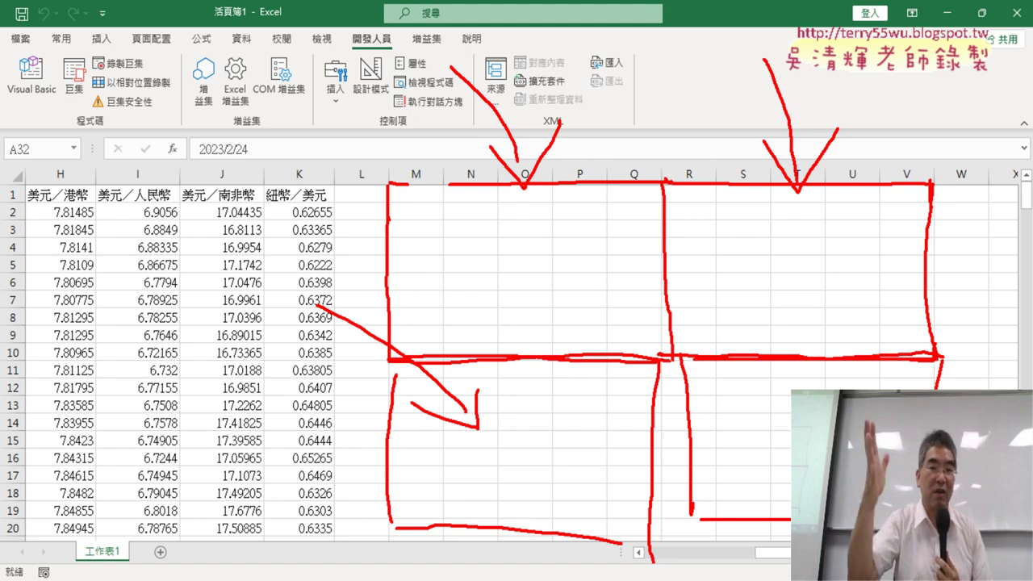
key("Escape")
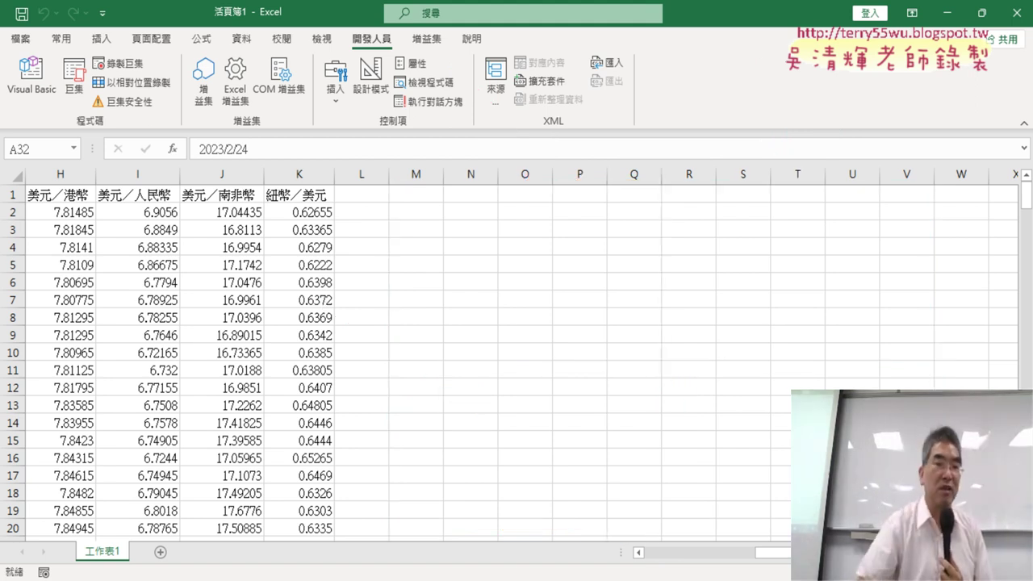
Select the 日期 and 美元／新台幣 columns from the headers down to row 32 (A1:B32)
left_click_drag(770, 552, 694, 565)
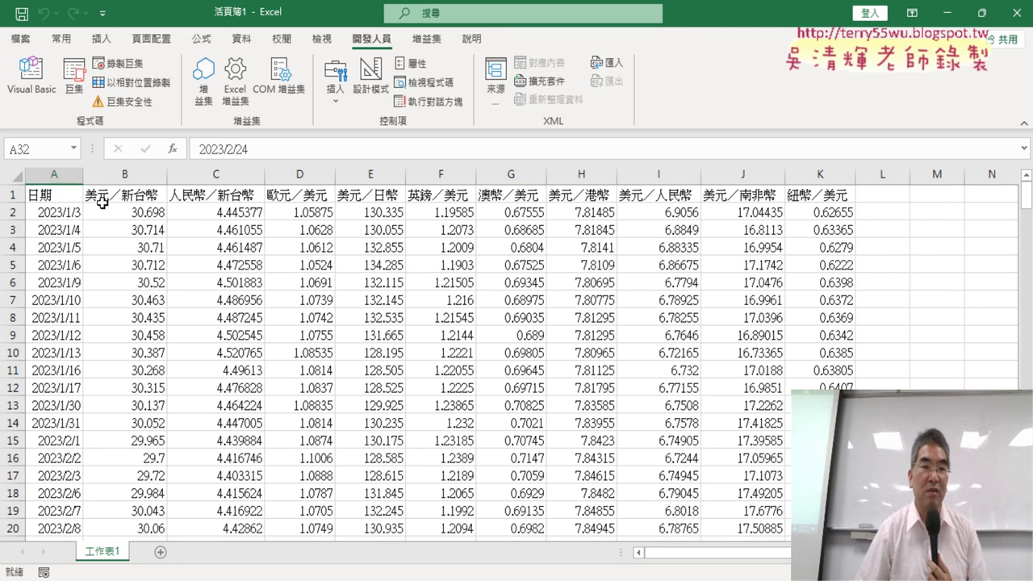
left_click_drag(44, 195, 129, 194)
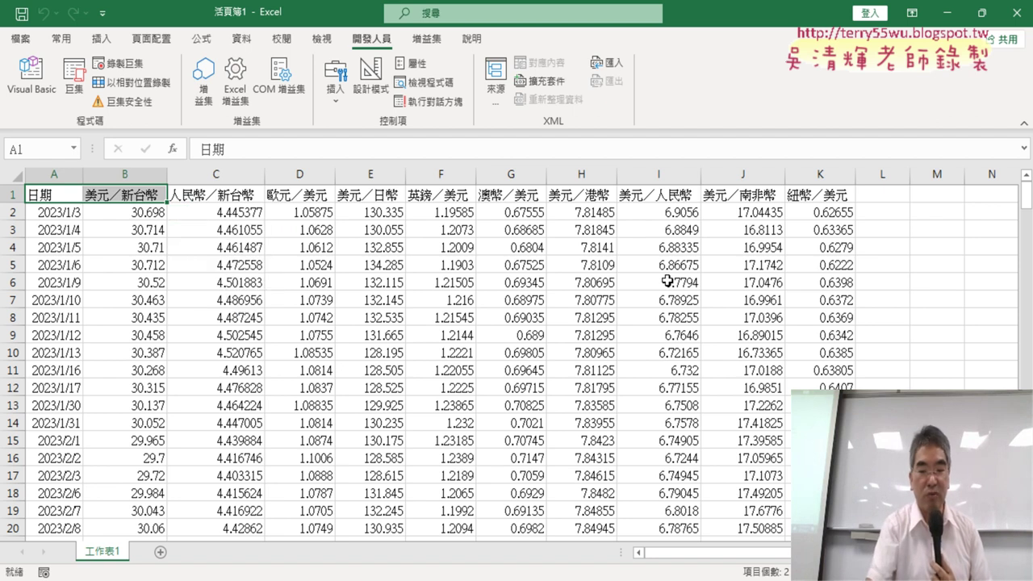
key("shift+Down")
key("shift+Down")
key("shift+Down")
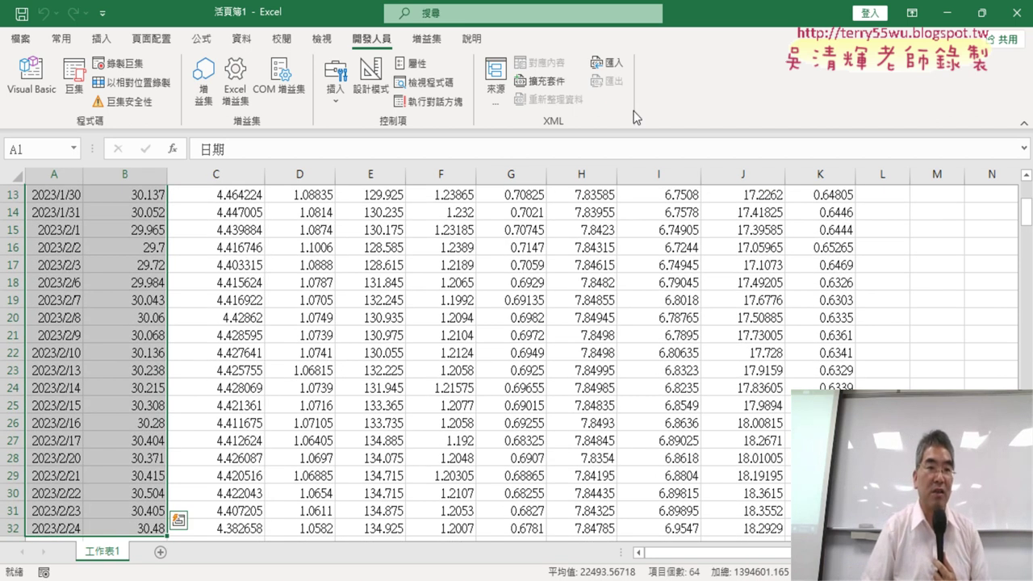
Insert a Line with Markers chart of the 美元／新台幣 rates by date
left_click(101, 41)
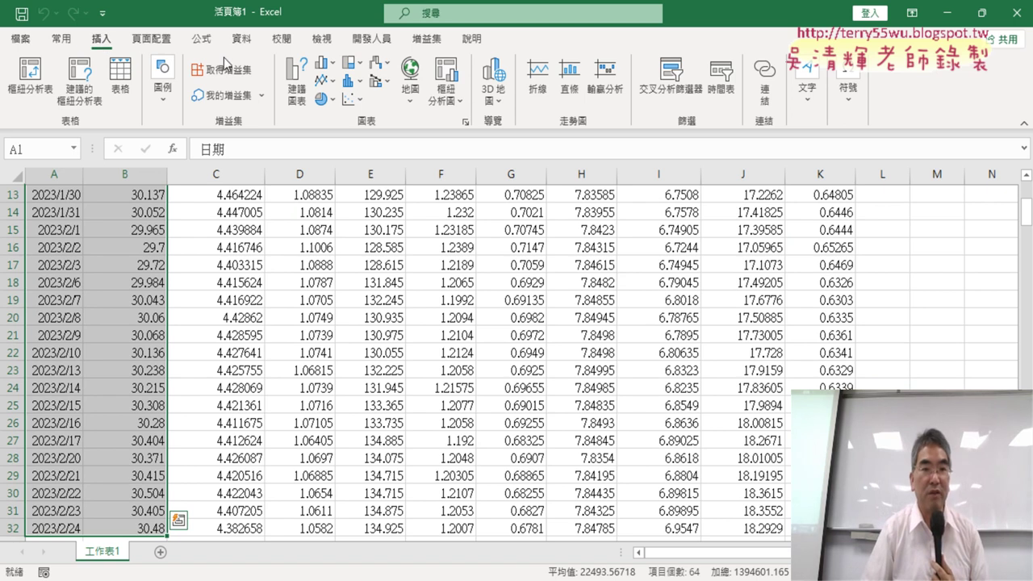
left_click(336, 88)
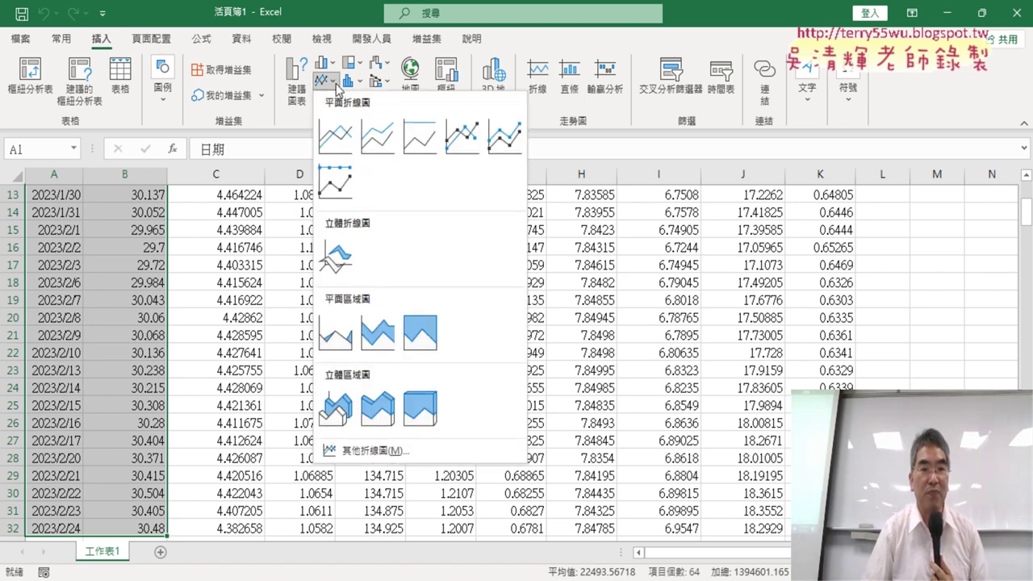
left_click(456, 136)
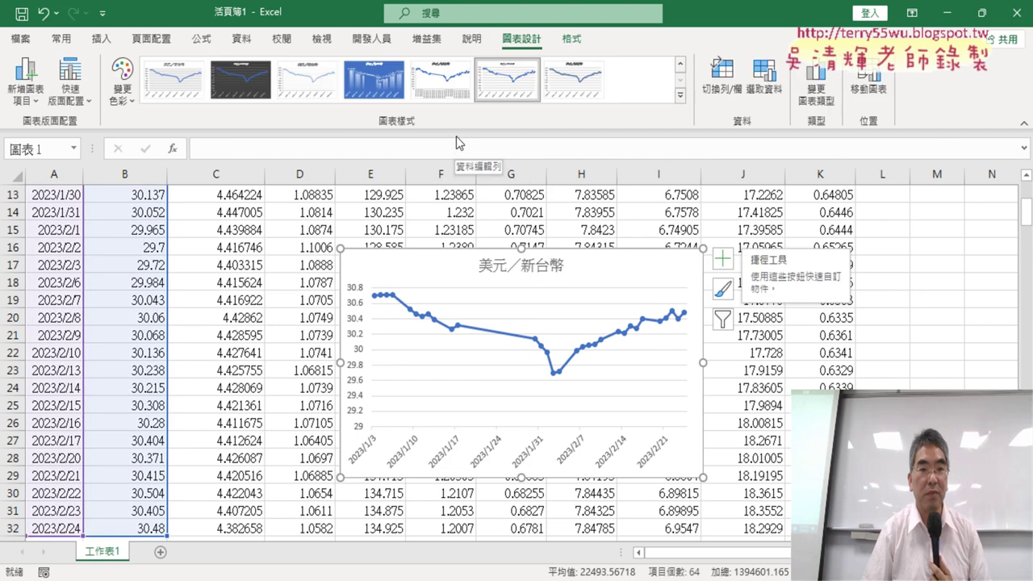
scroll(178, 236, "up", 3)
scroll(145, 242, "up", 1)
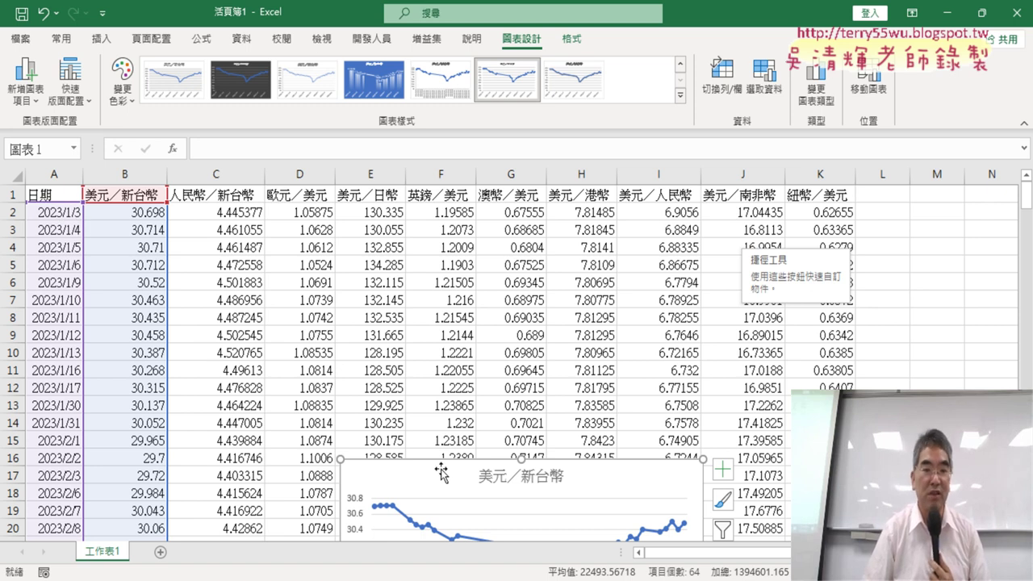
scroll(444, 517, "down", 2)
scroll(549, 359, "down", 2)
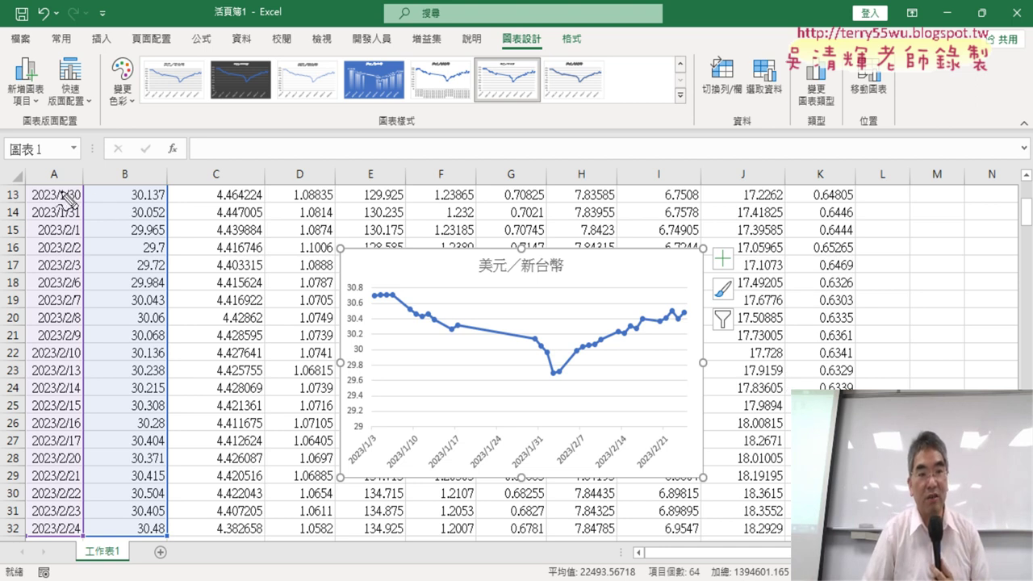
left_click_drag(350, 284, 397, 284)
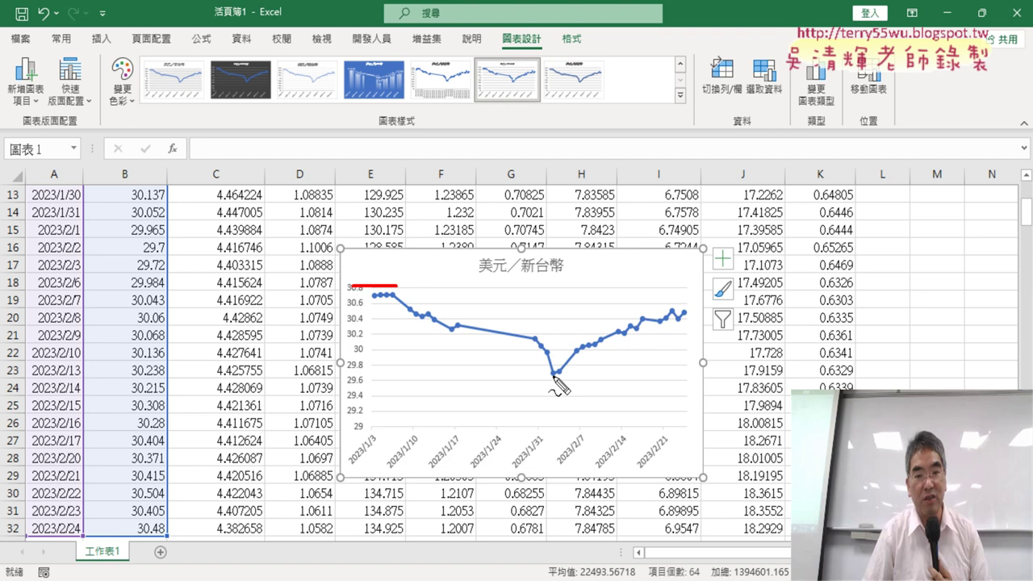
left_click_drag(543, 377, 571, 376)
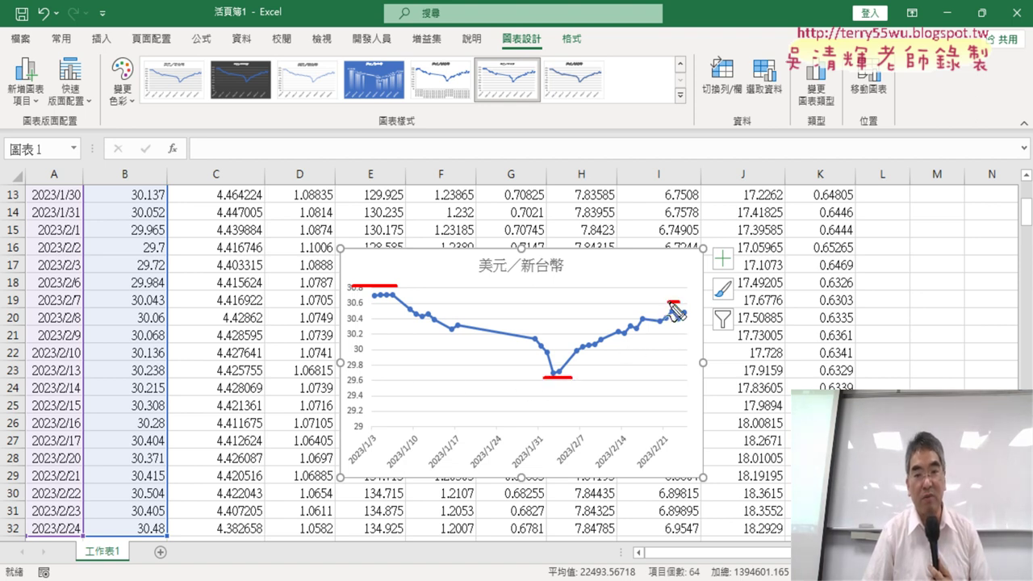
left_click_drag(667, 302, 735, 301)
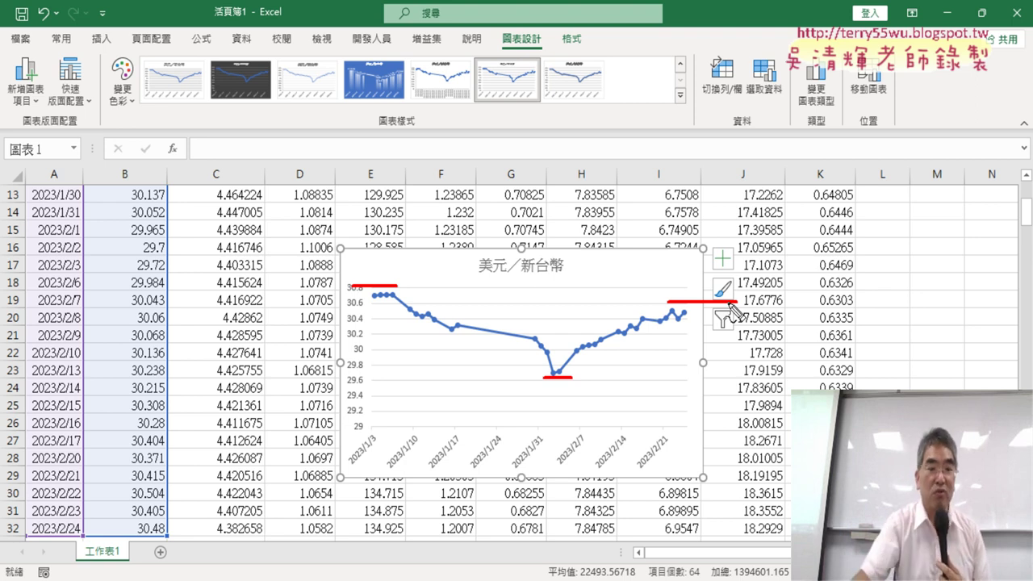
key("Escape")
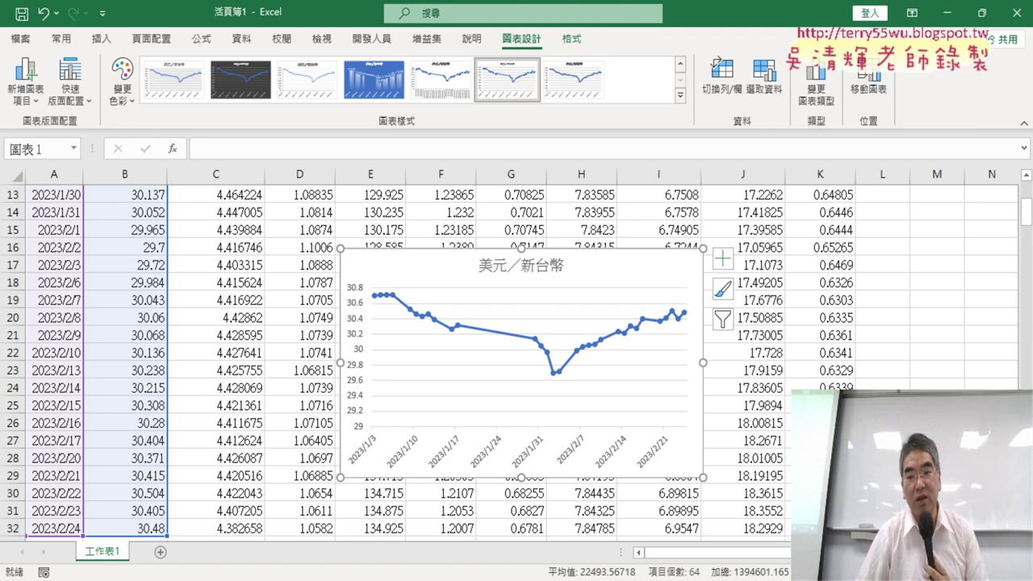
Drag the 美元／新台幣 chart up beside the table so its top-left corner sits at cell M1
scroll(521, 364, "right", 1)
scroll(522, 363, "right", 1)
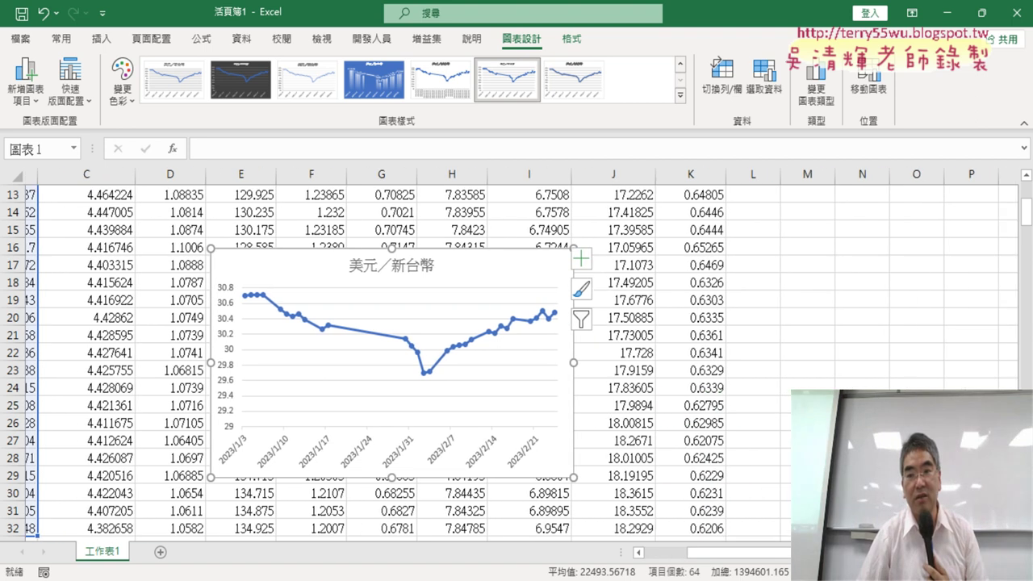
scroll(991, 301, "right", 3)
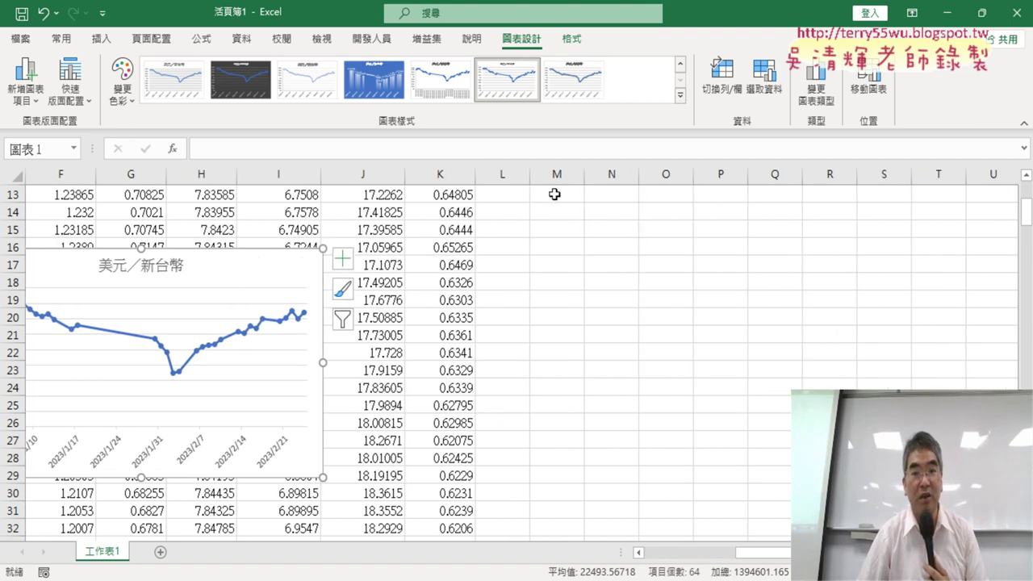
left_click_drag(557, 175, 777, 177)
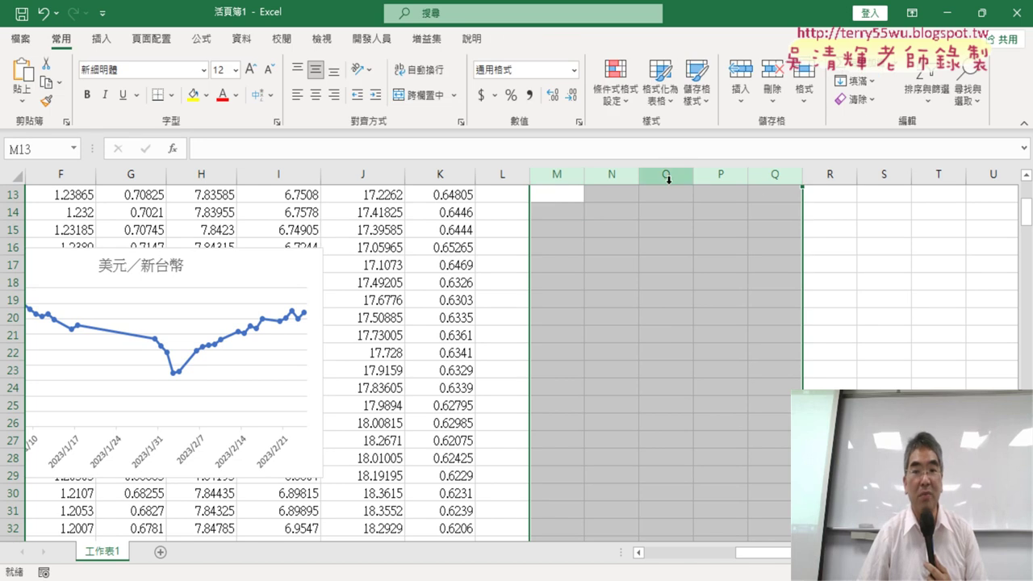
left_click_drag(556, 193, 547, 326)
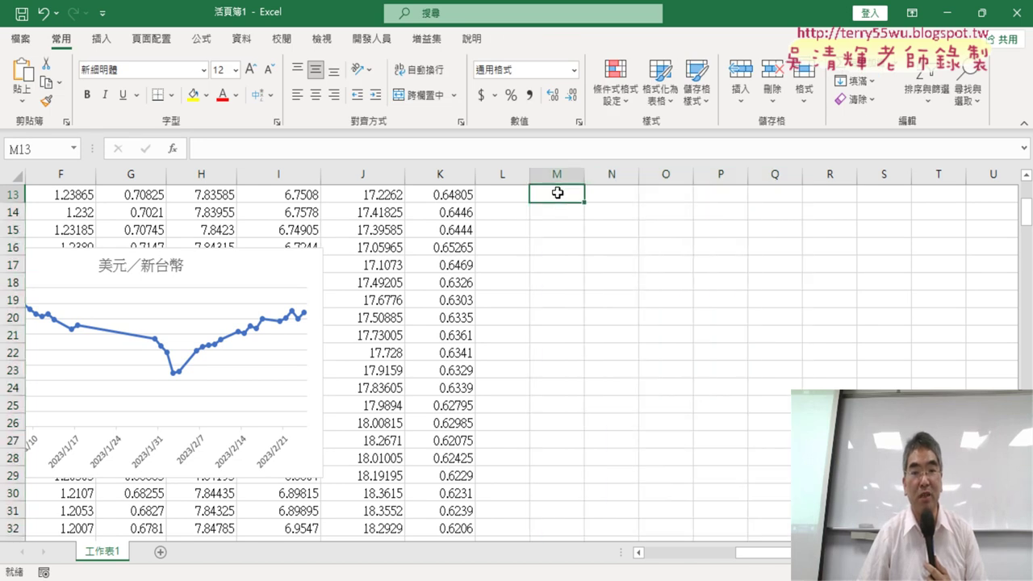
scroll(554, 318, "up", 4)
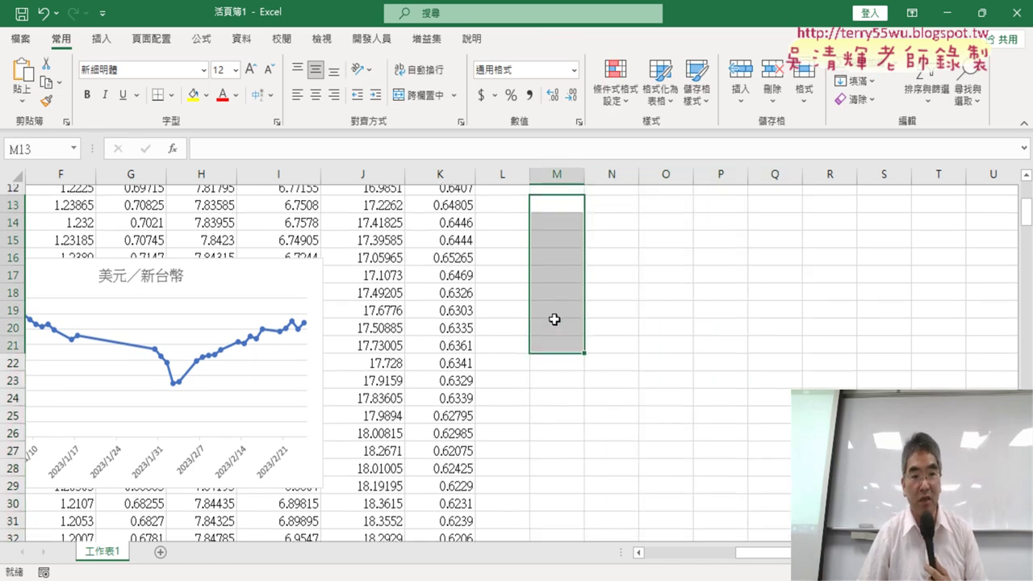
mouse_move(557, 193)
left_mouse_down()
mouse_move(562, 330)
mouse_move(792, 360)
left_mouse_up()
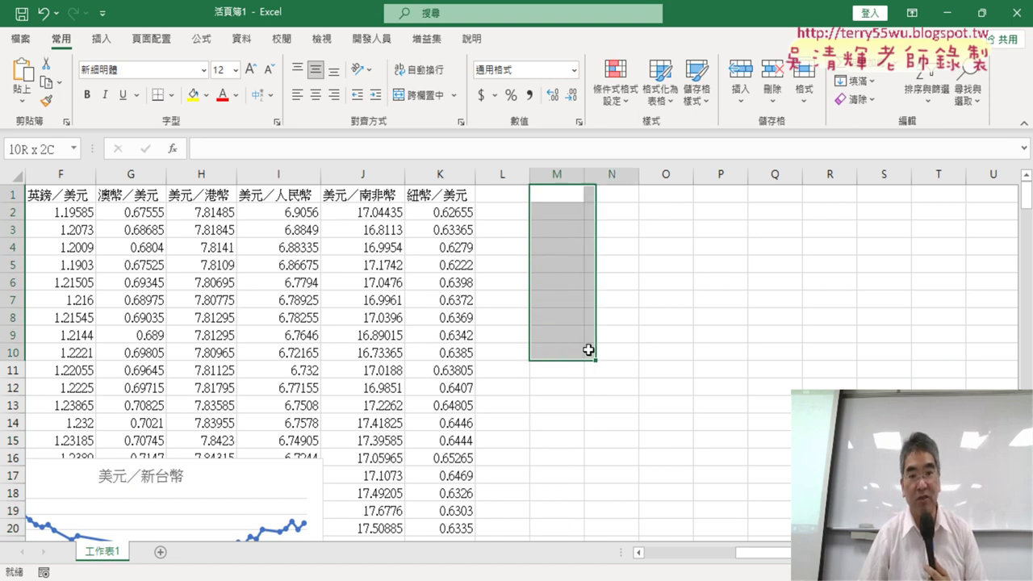
mouse_move(242, 476)
left_mouse_down()
mouse_move(802, 210)
mouse_move(819, 216)
left_mouse_up()
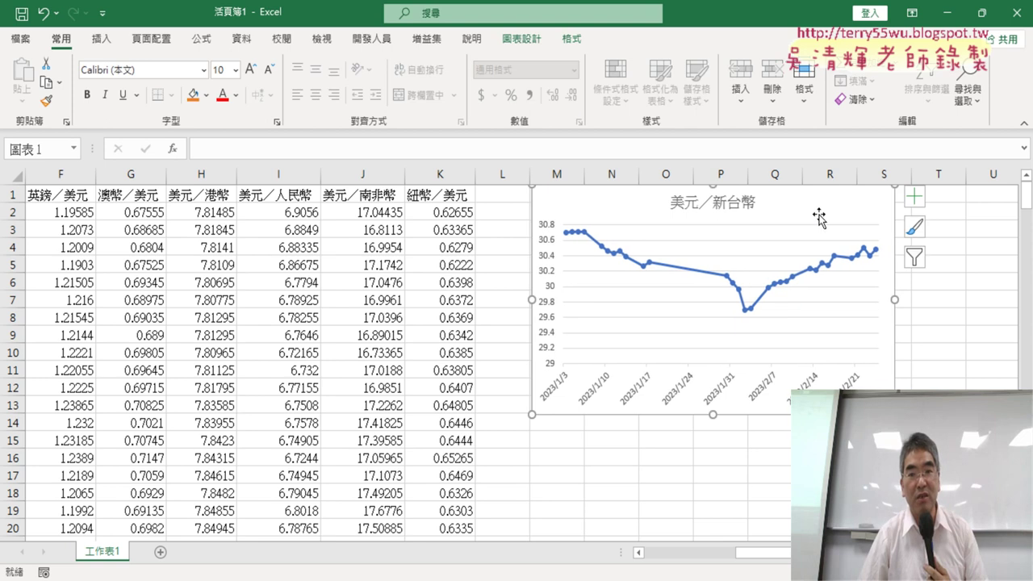
Shrink the 美元／新台幣 chart, delete it, and scroll the sheet back to column A
left_click_drag(894, 300, 804, 300)
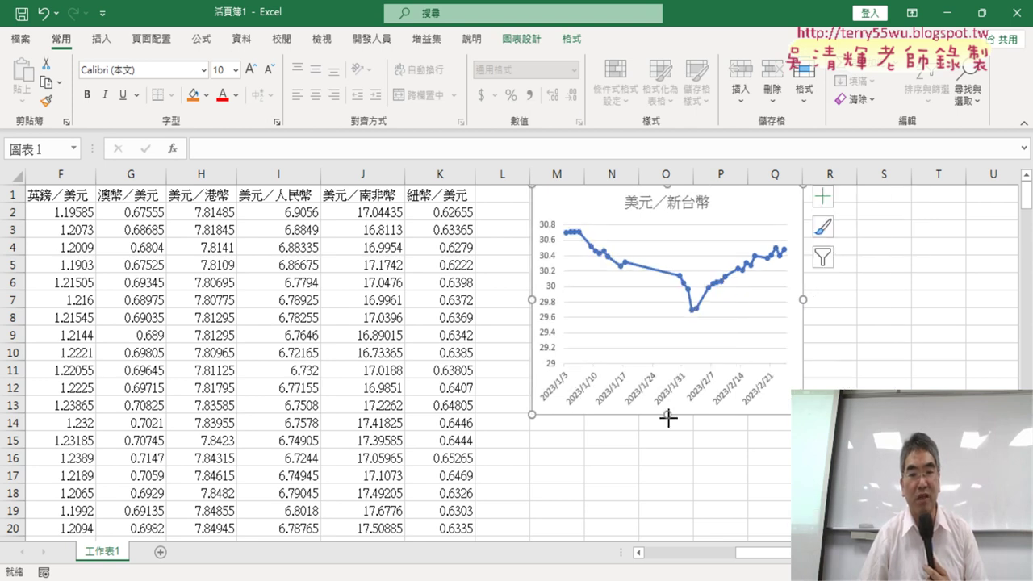
left_click_drag(667, 416, 668, 361)
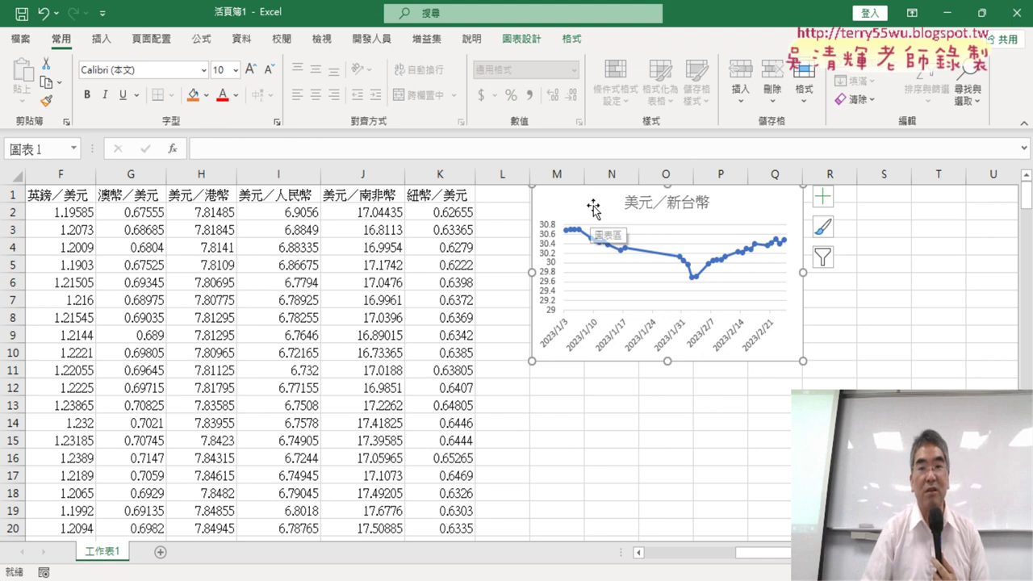
key("Delete")
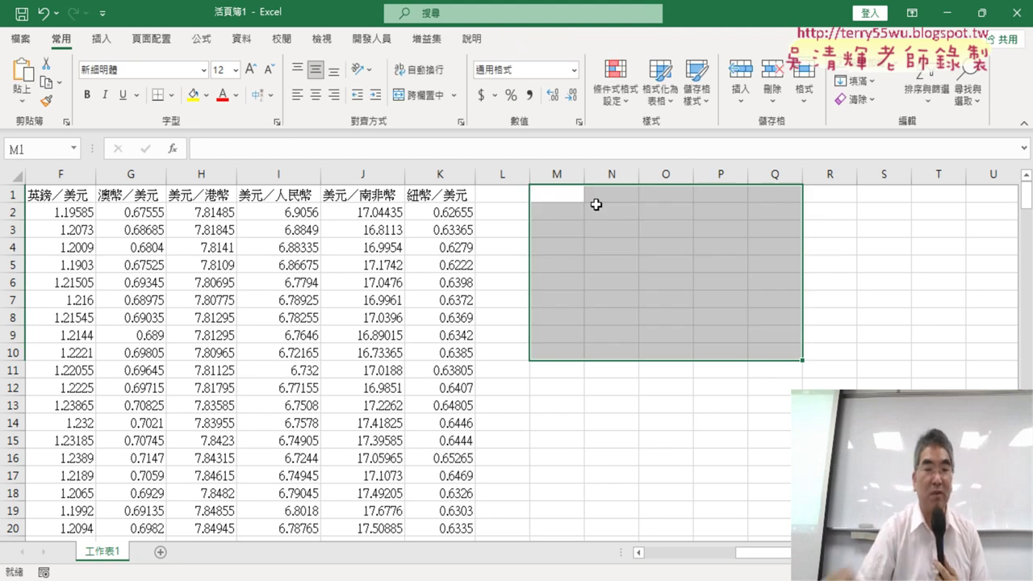
left_click_drag(736, 555, 668, 555)
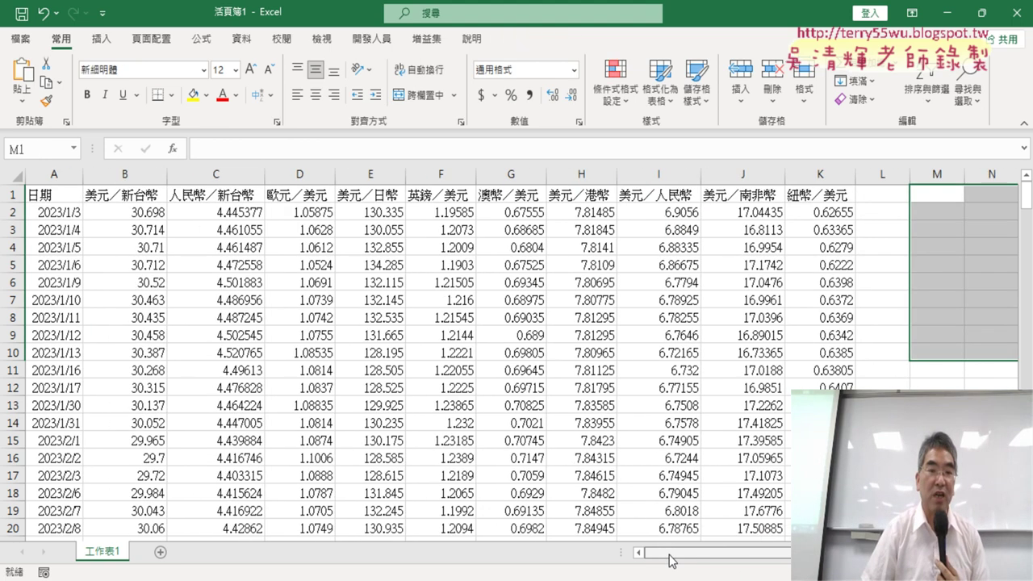
left_click_drag(60, 198, 145, 196)
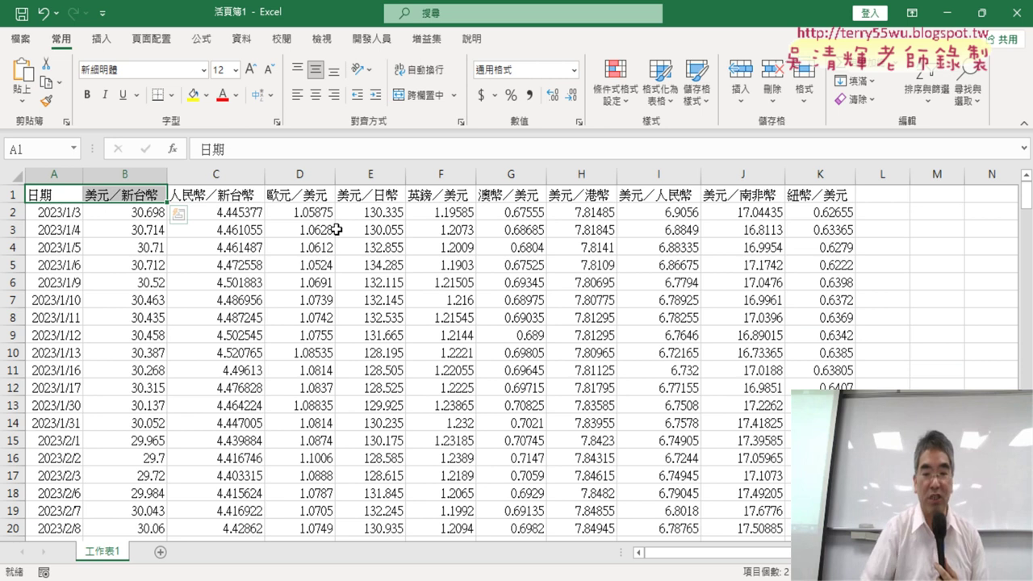
Select the 日期 and 美元／新台幣 columns from the headers down to the last data row
key("shift+Left")
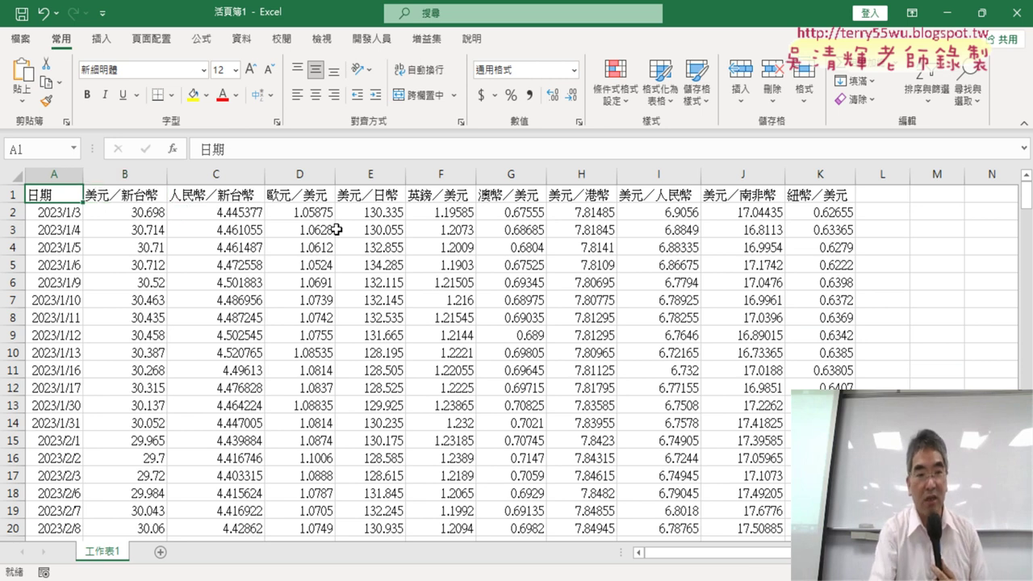
key("shift+Down")
left_click_drag(59, 200, 151, 194)
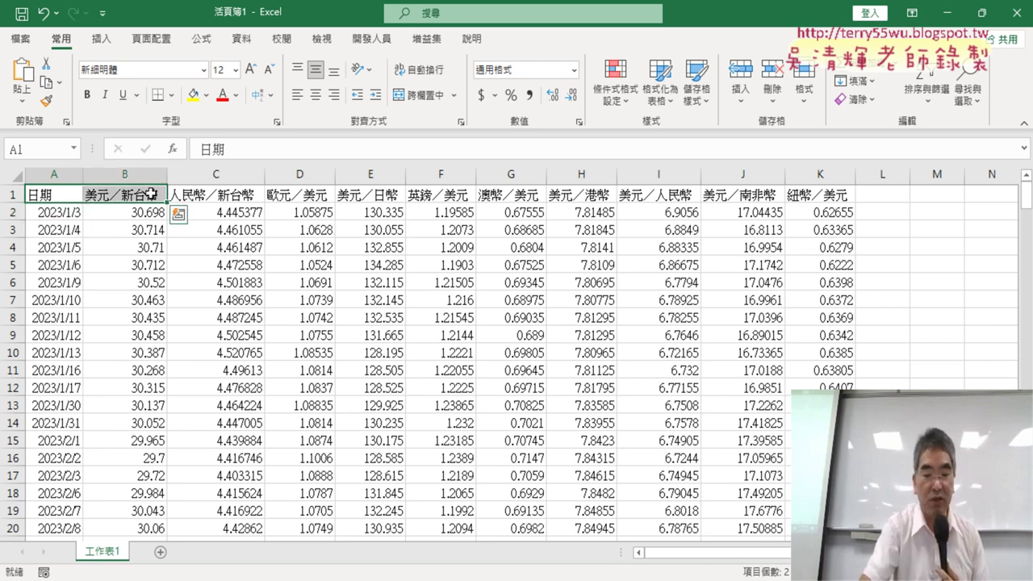
key("shift+Left")
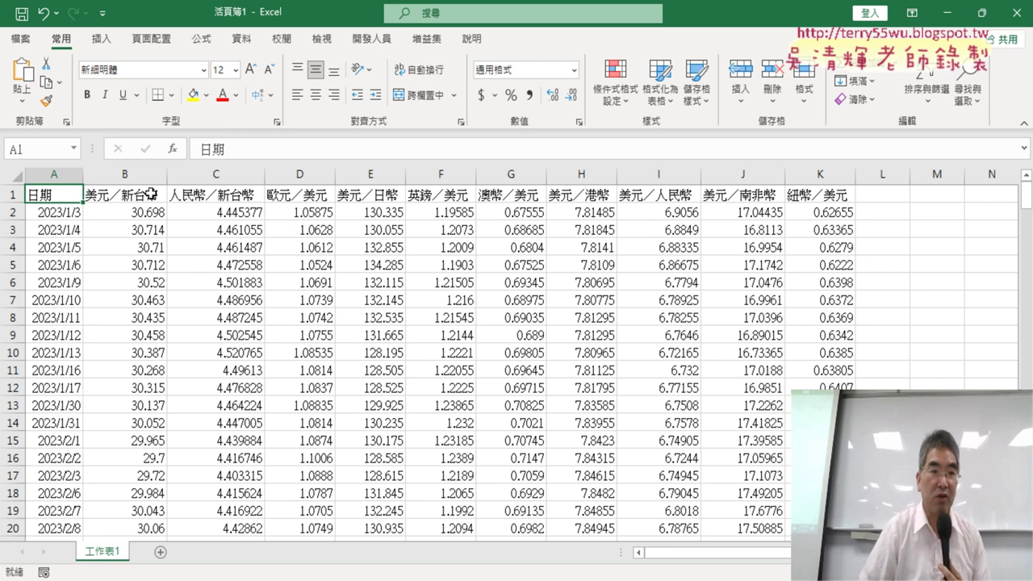
left_click_drag(61, 198, 145, 195)
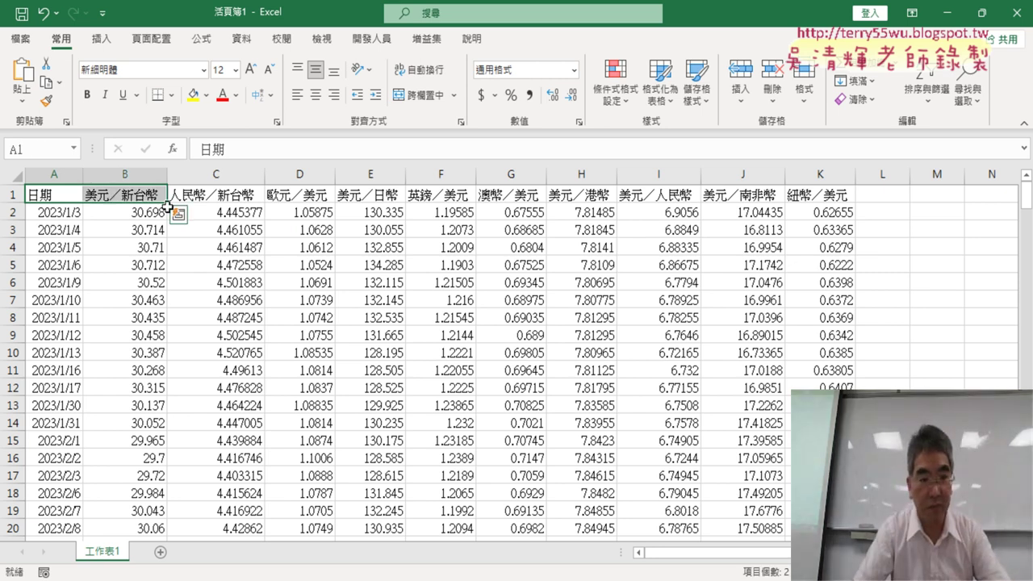
key("ctrl+shift+Down")
scroll(292, 261, "up", 4)
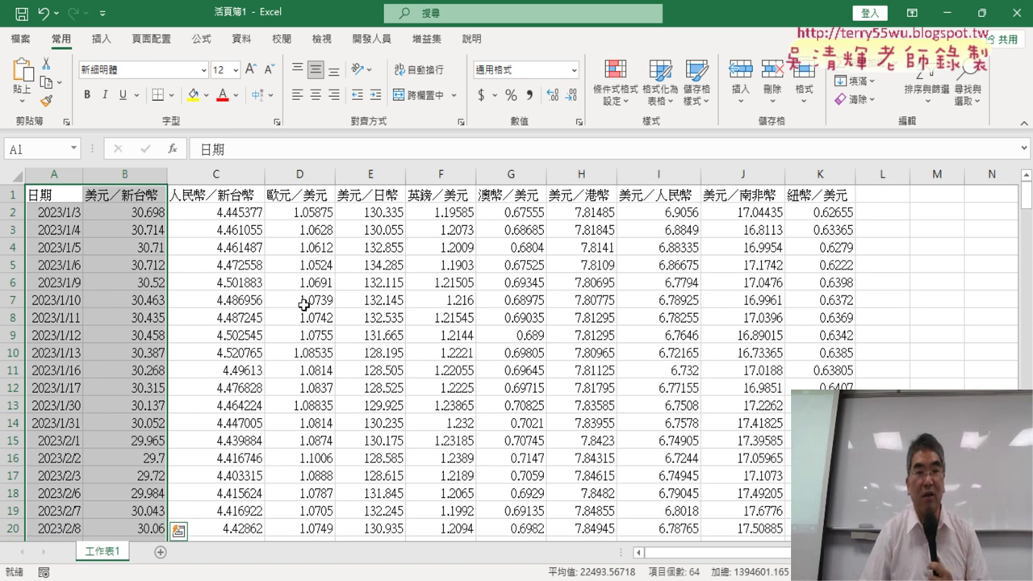
Start recording a new macro named 美元折線圖 in the current workbook
left_click(383, 43)
left_click(127, 64)
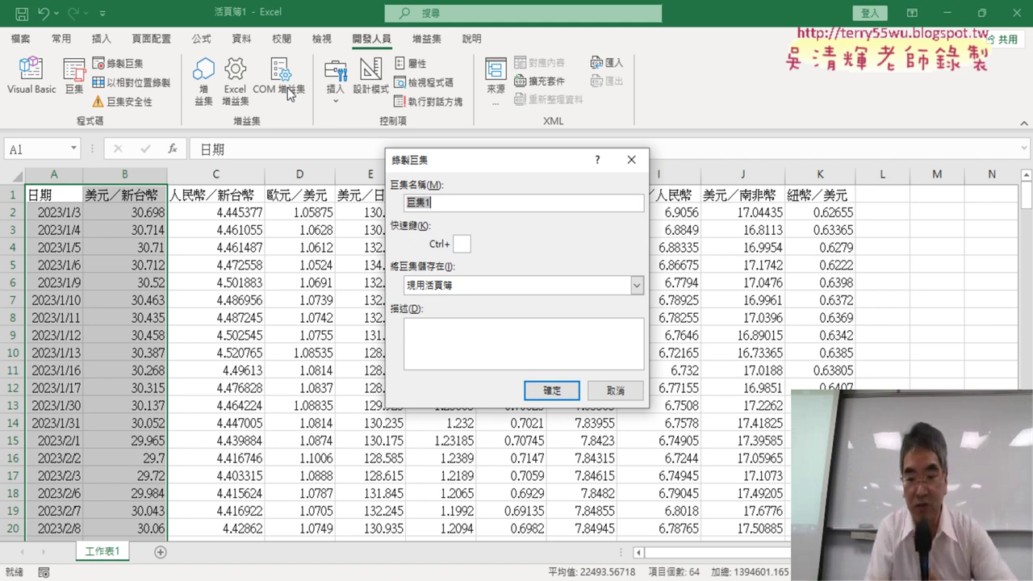
type("匯")
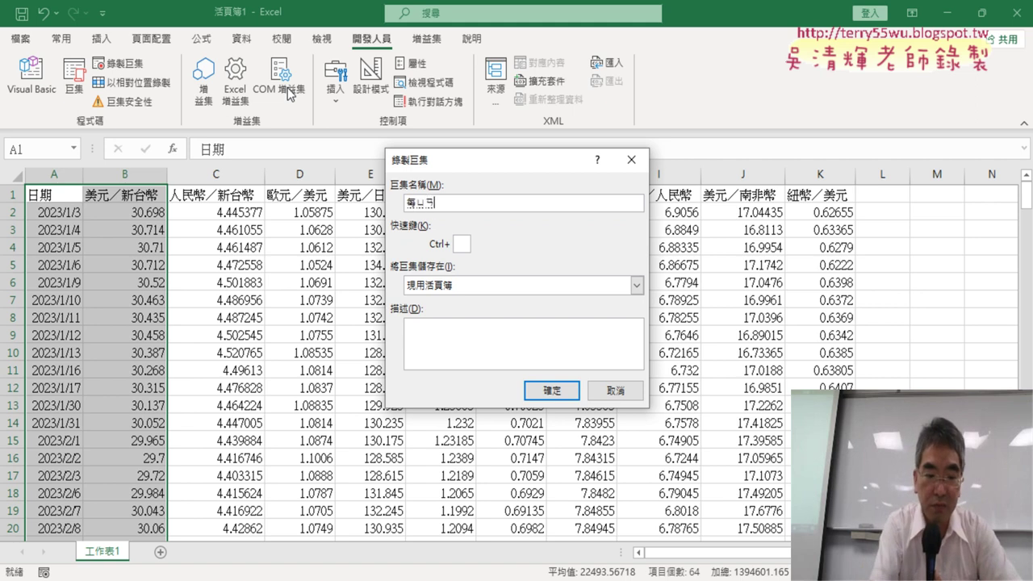
type("元")
type("兌ㄊ")
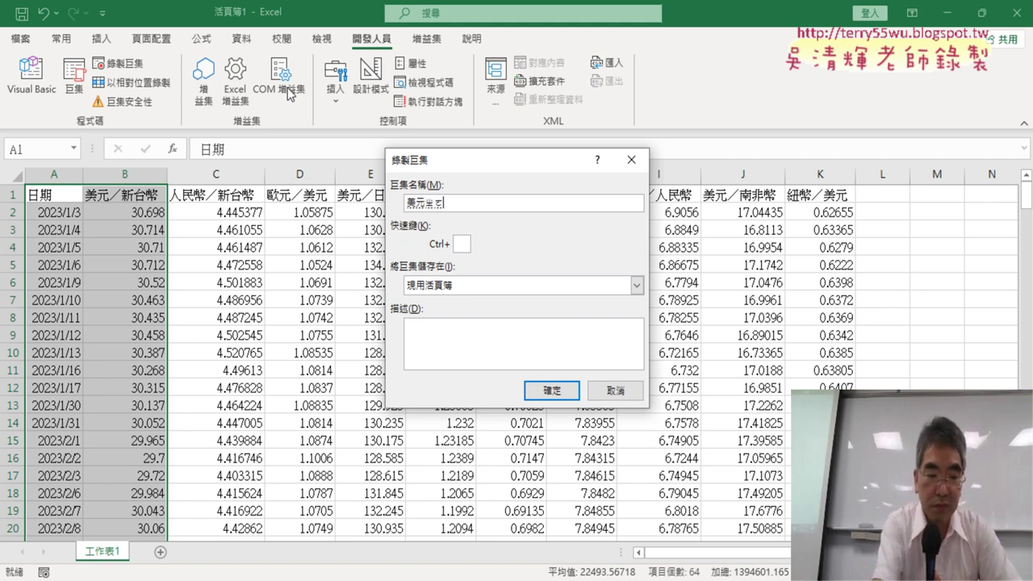
type("ㄧㄢ4")
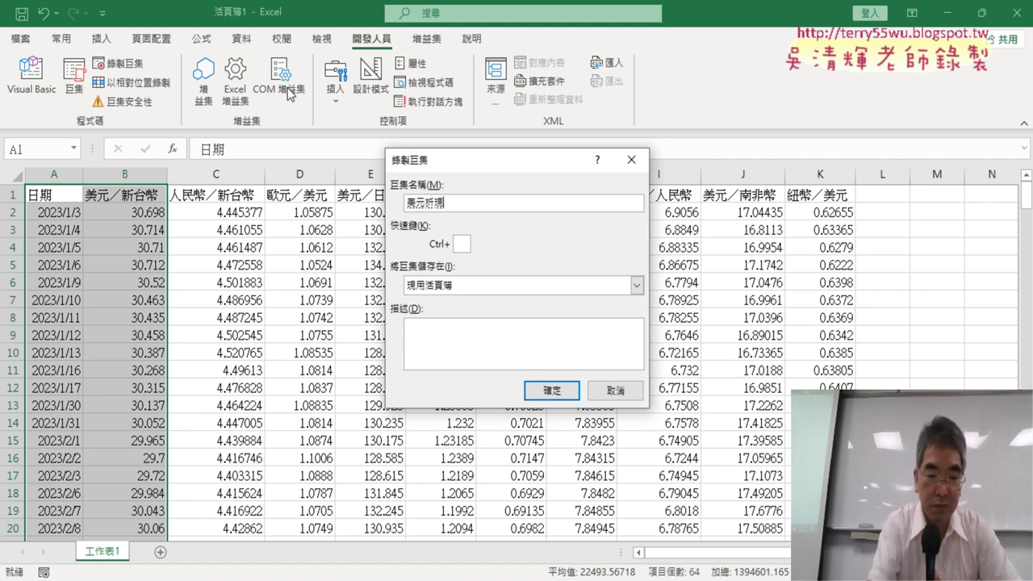
type("線圖")
key("Return")
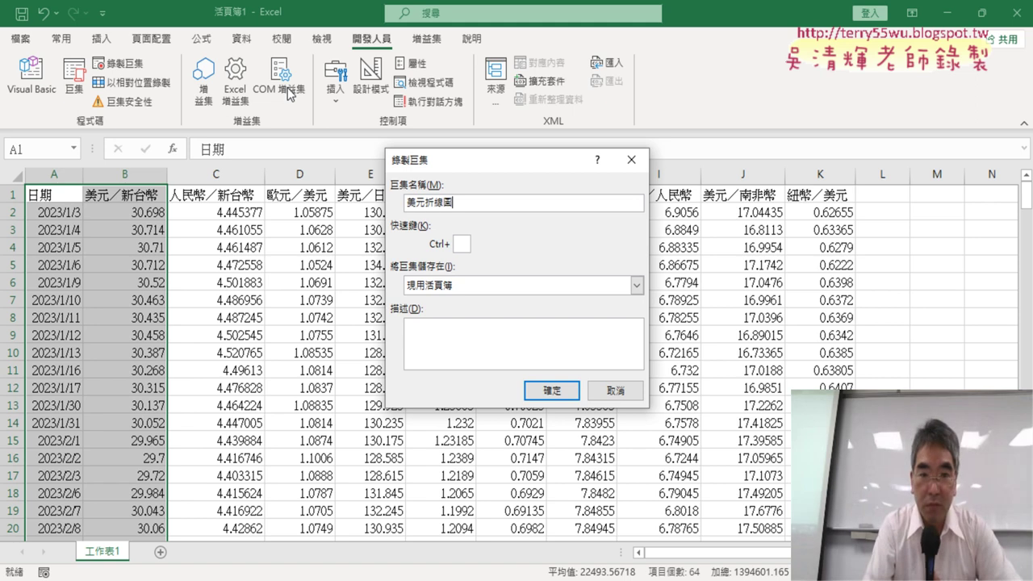
key("Return")
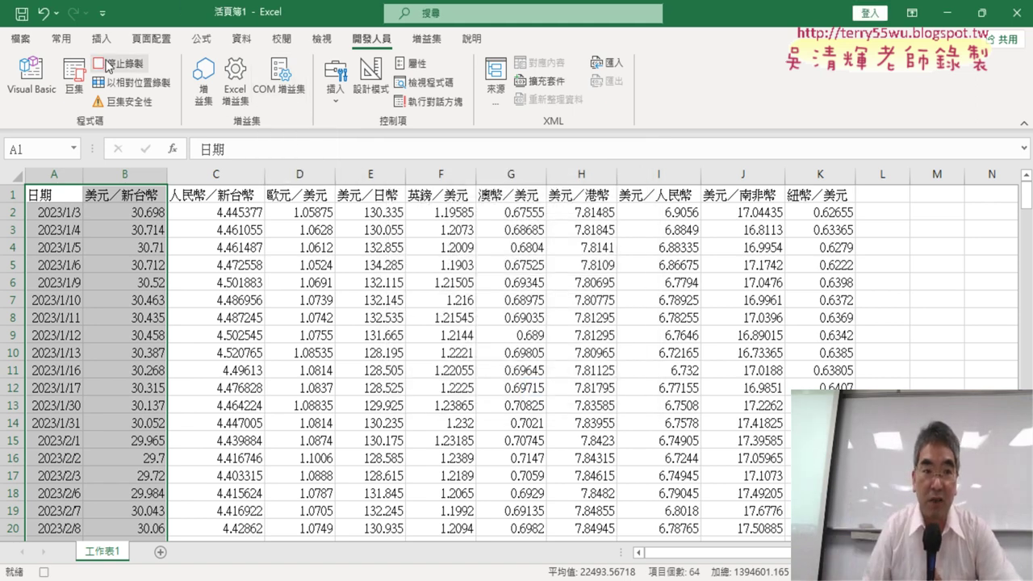
left_click(103, 40)
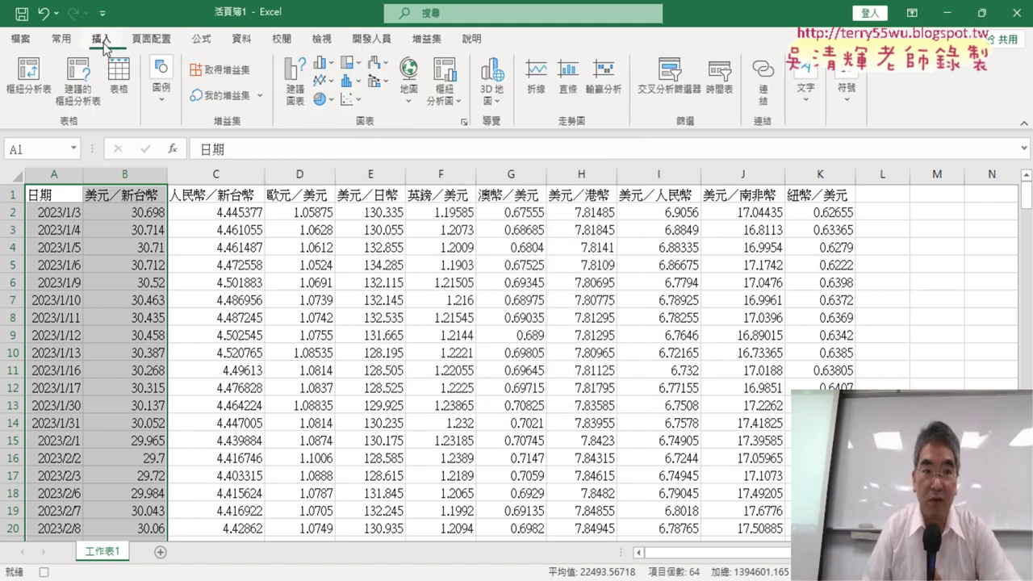
Insert a Line with Markers chart of the selected rates, then stop recording and list the macros
left_click(325, 80)
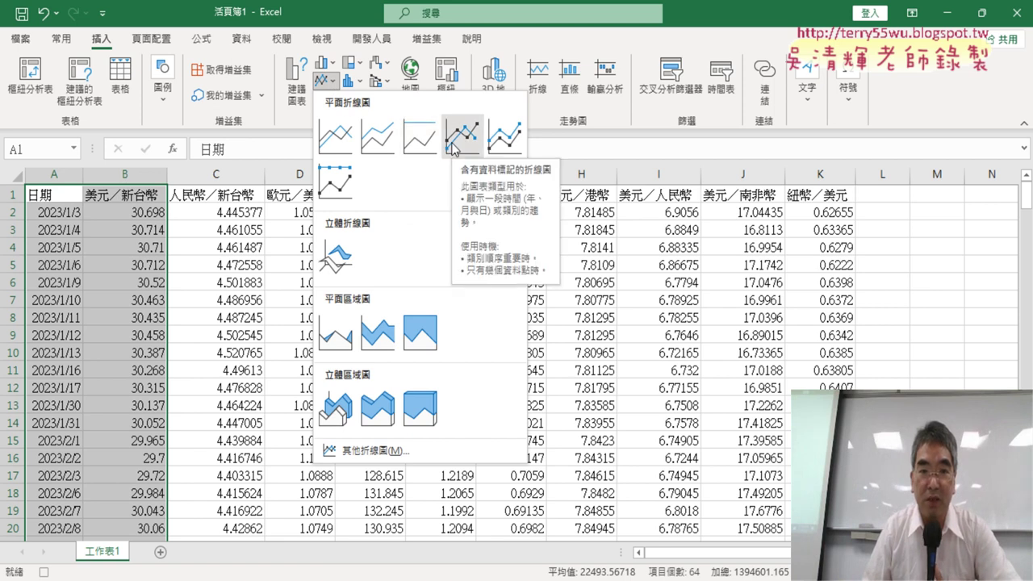
left_click(453, 144)
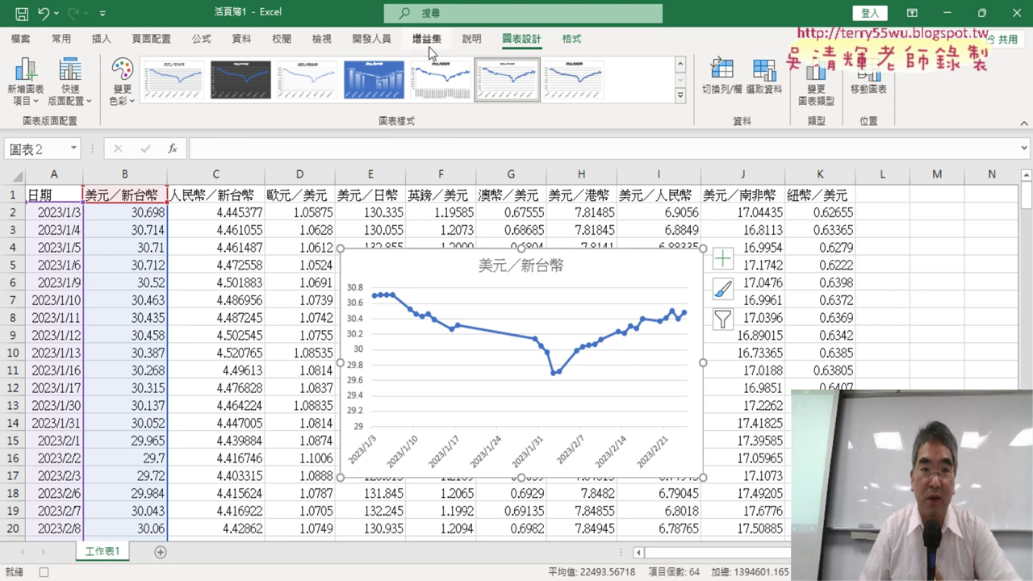
left_click(386, 40)
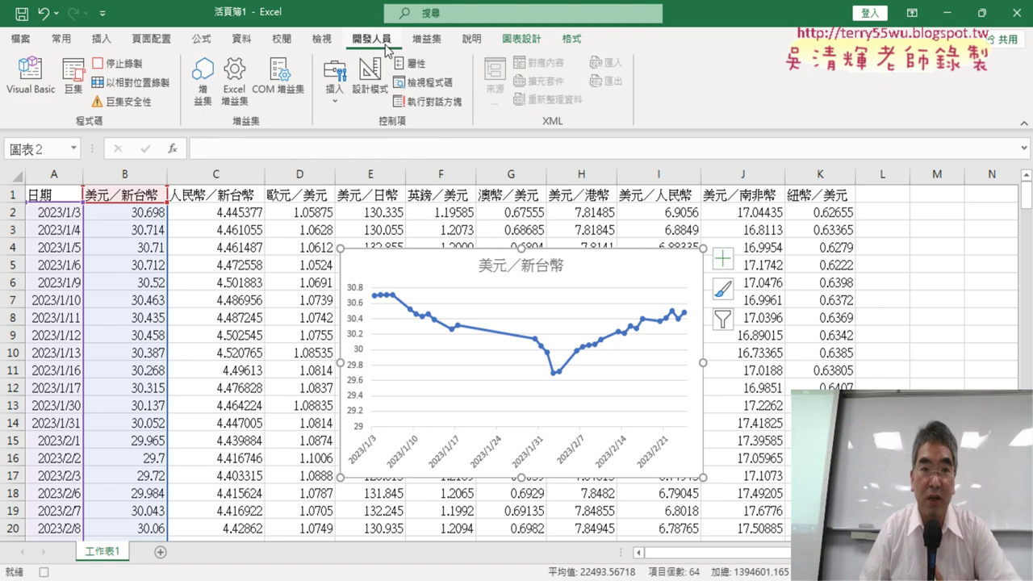
left_click(131, 71)
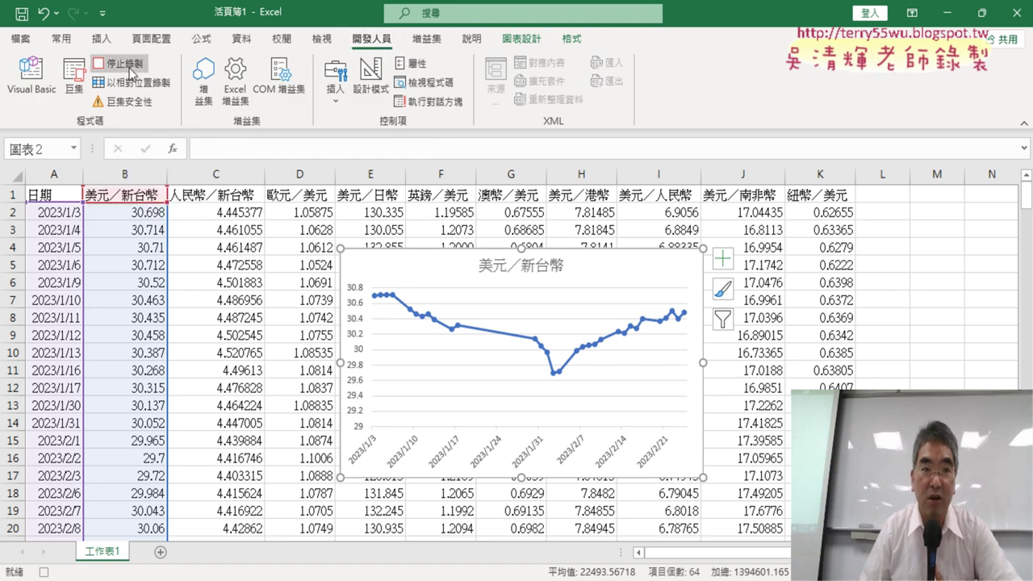
left_click(80, 90)
Open the 美元折線圖 macro for editing and delete its recorded comment lines
left_click(397, 198)
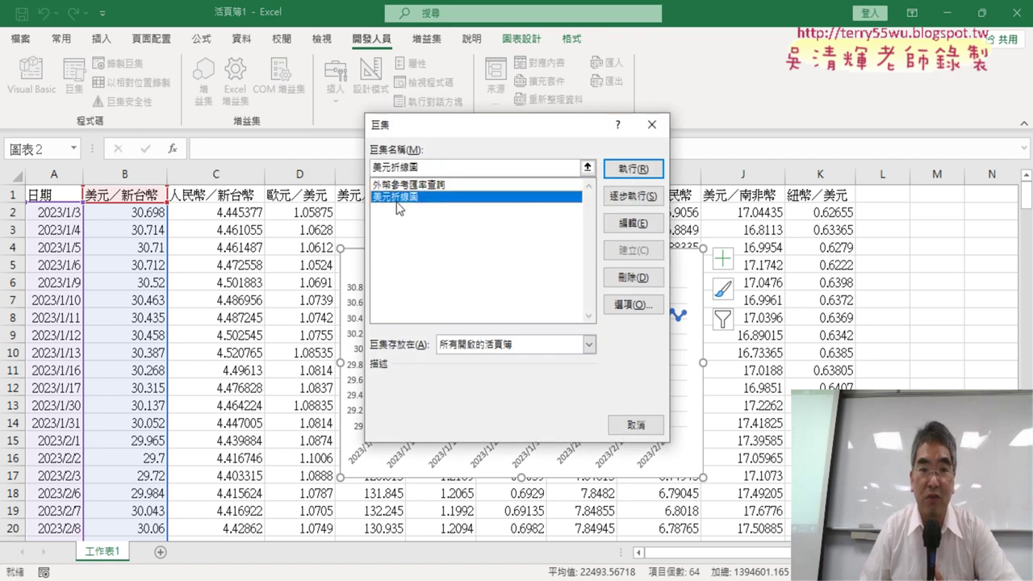
left_click(632, 226)
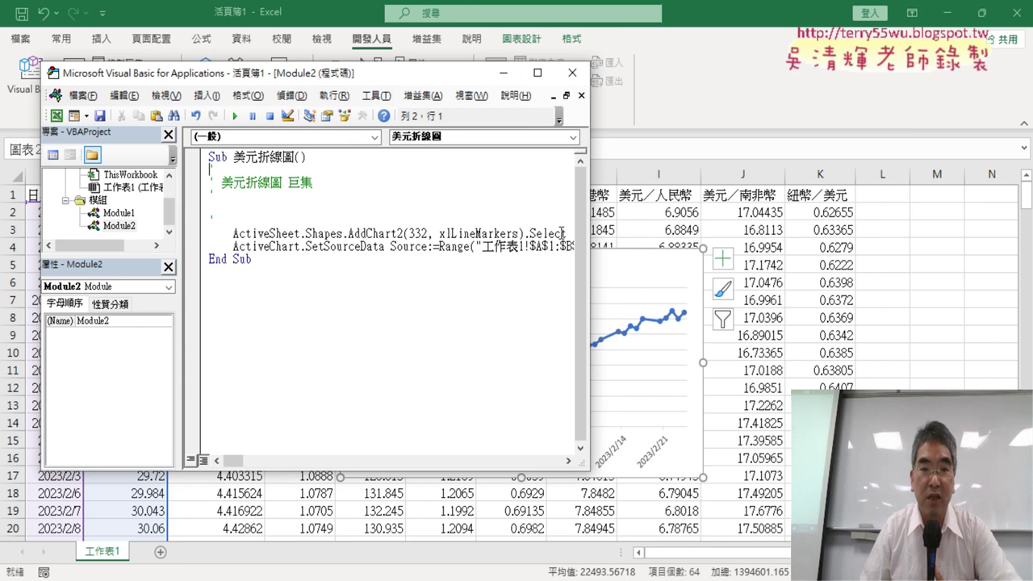
left_click_drag(589, 242, 936, 252)
left_click_drag(247, 216, 203, 175)
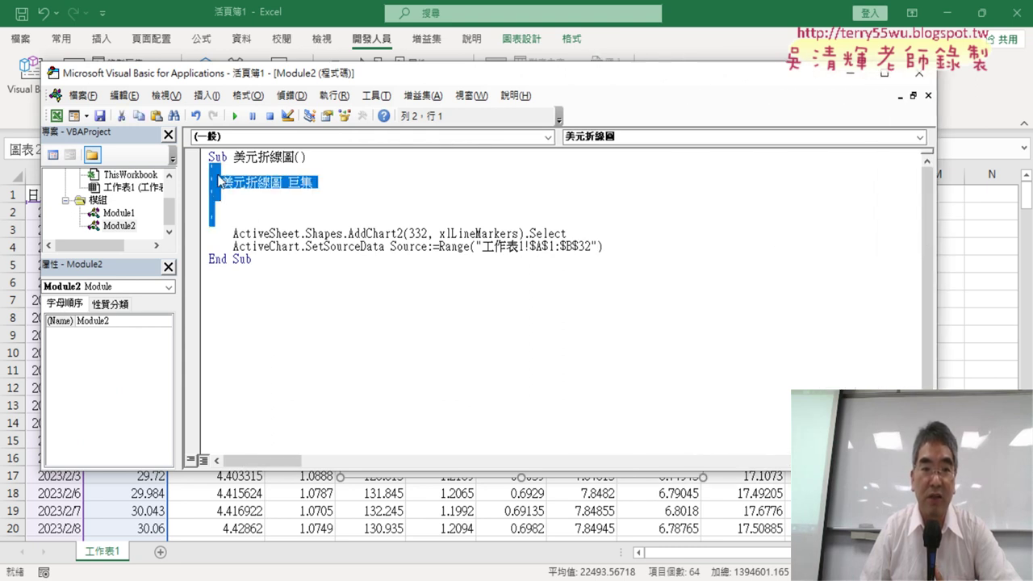
key("Delete")
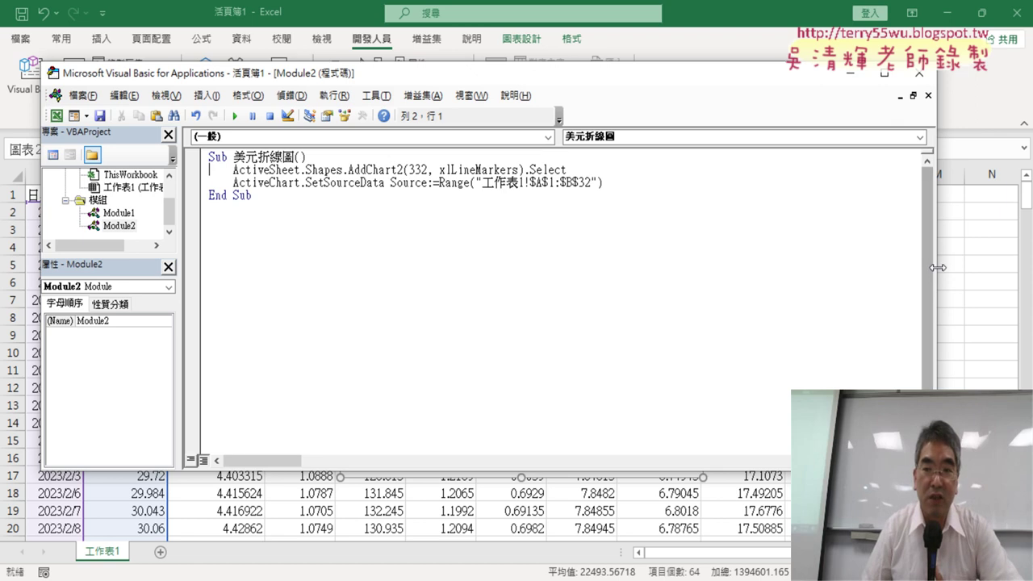
Delete the existing line chart on the sheet and run 美元折線圖 to recreate it
left_click_drag(935, 246, 496, 258)
left_click(643, 269)
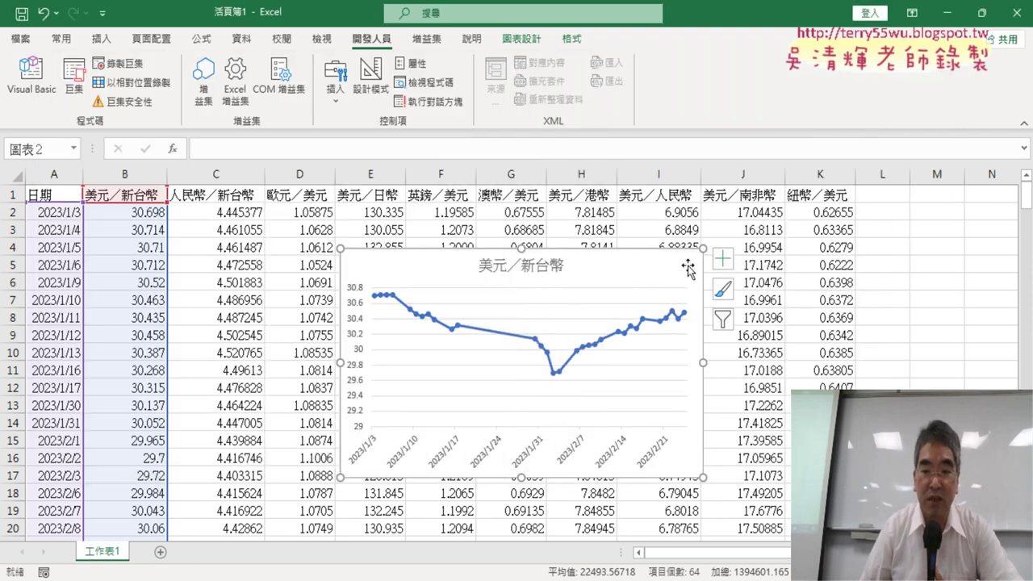
key("Delete")
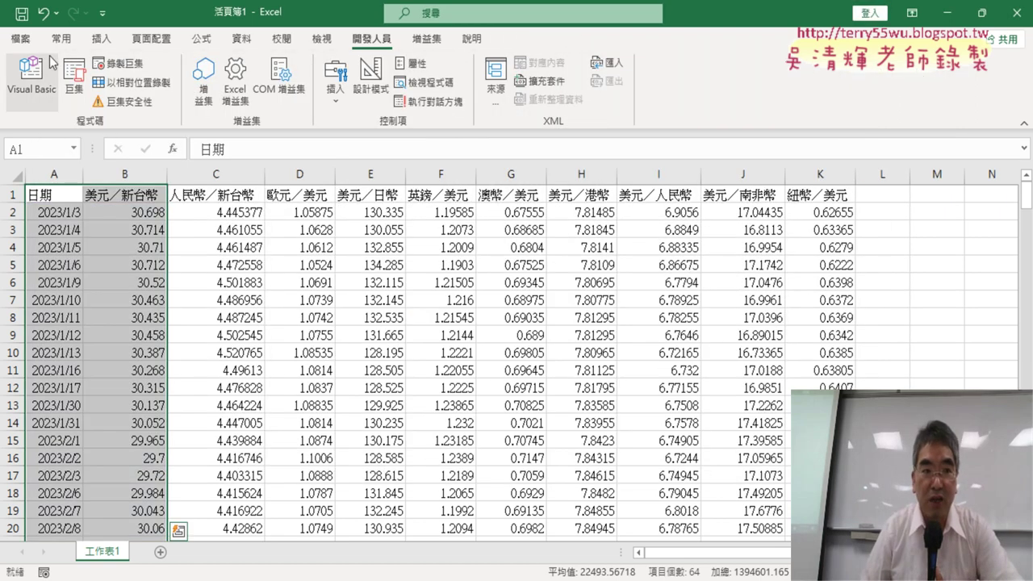
left_click(31, 77)
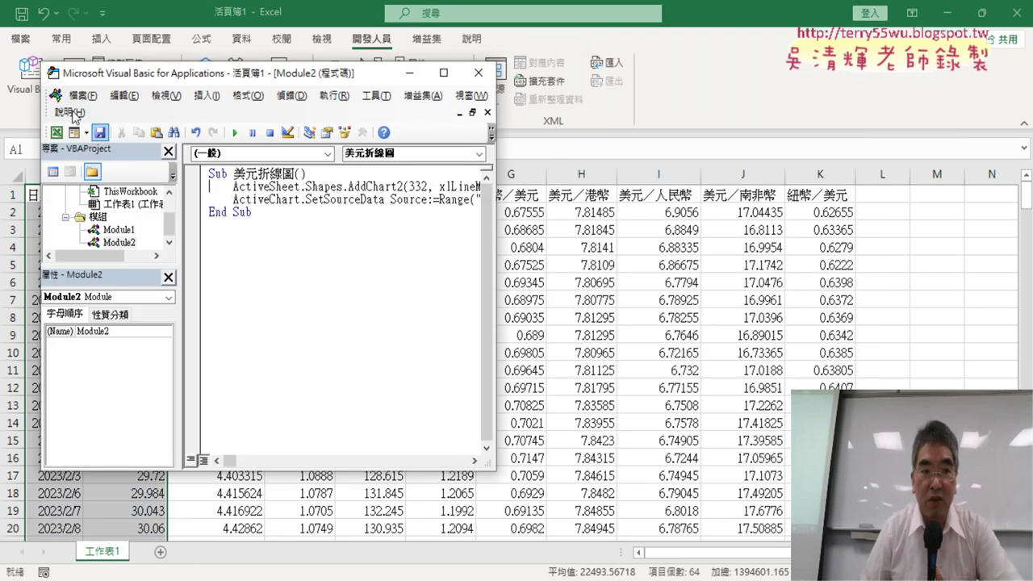
left_click(233, 134)
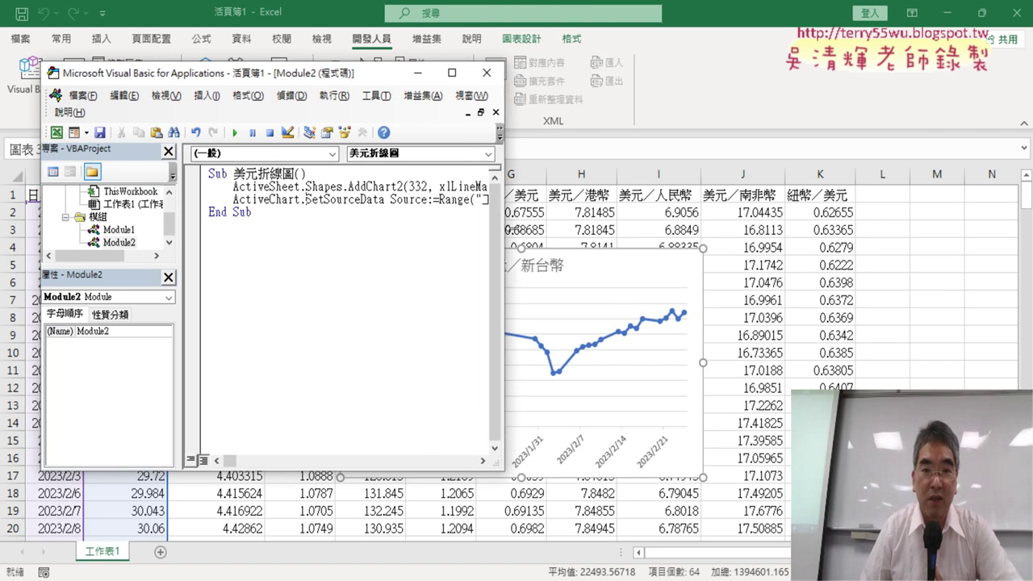
left_click_drag(496, 229, 866, 222)
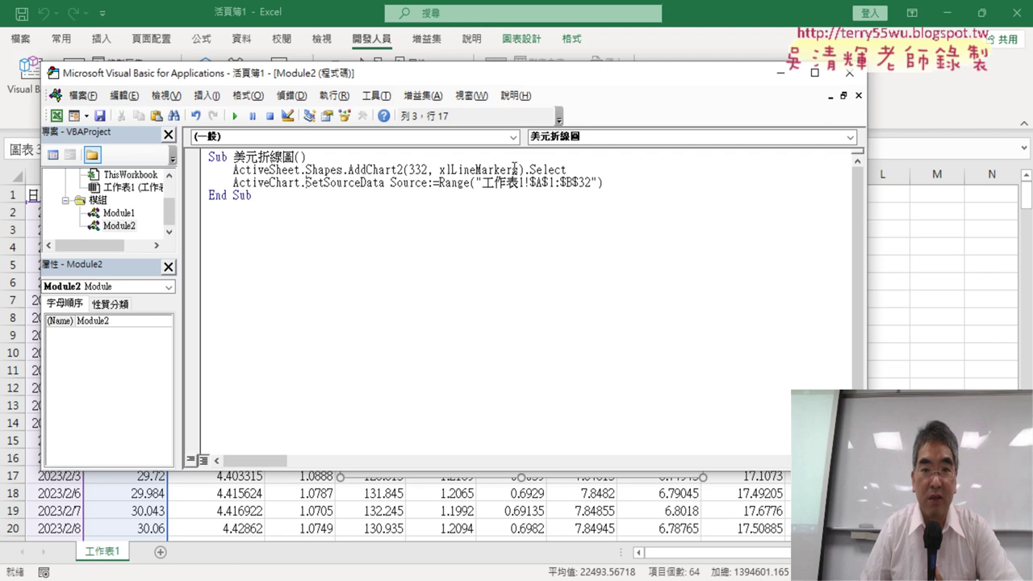
Add Range("M1").Left and Range("M1").Top after xlLineMarkers as the AddChart2 position arguments
left_click_drag(519, 169, 348, 170)
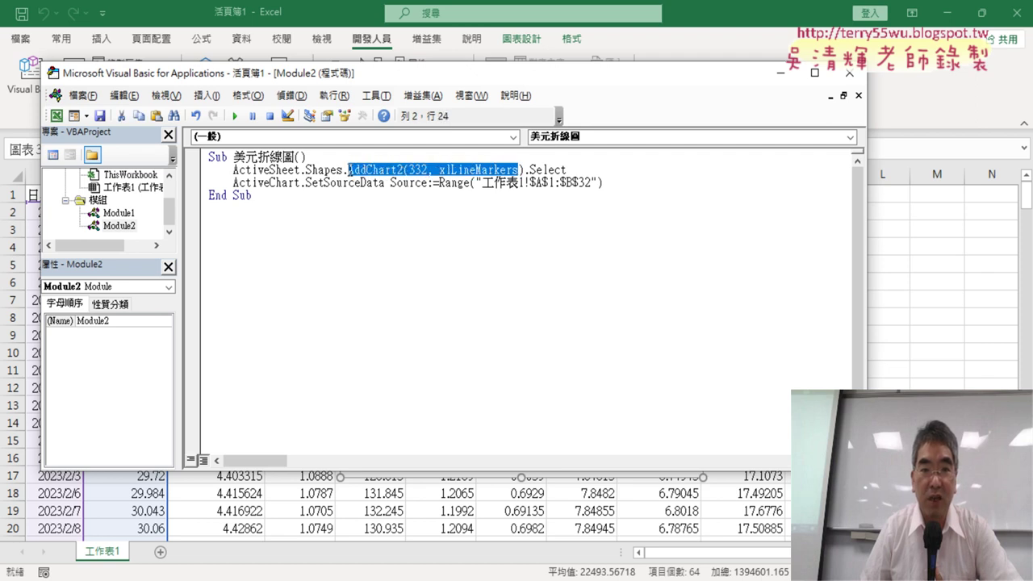
left_click(518, 171)
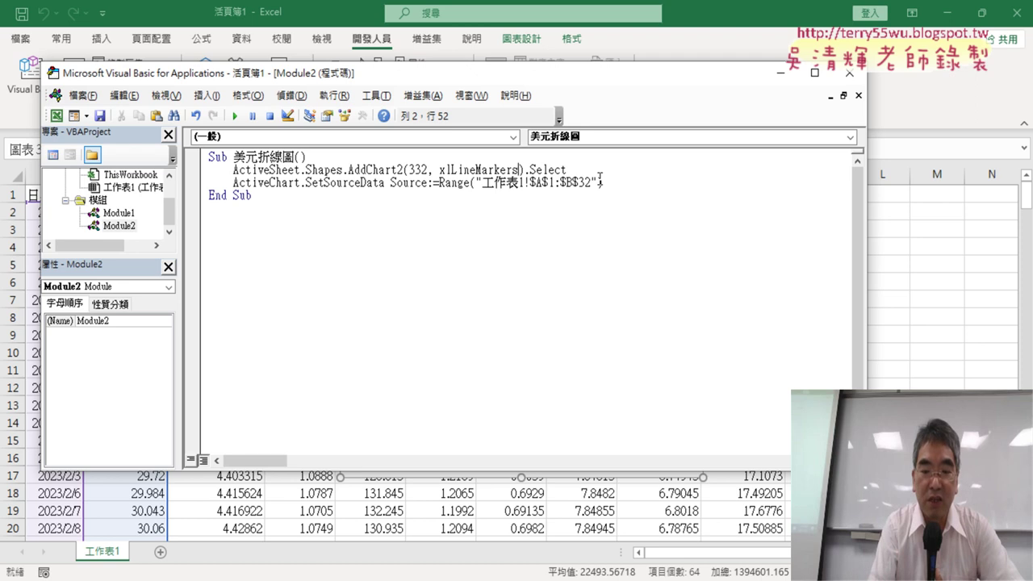
type(",")
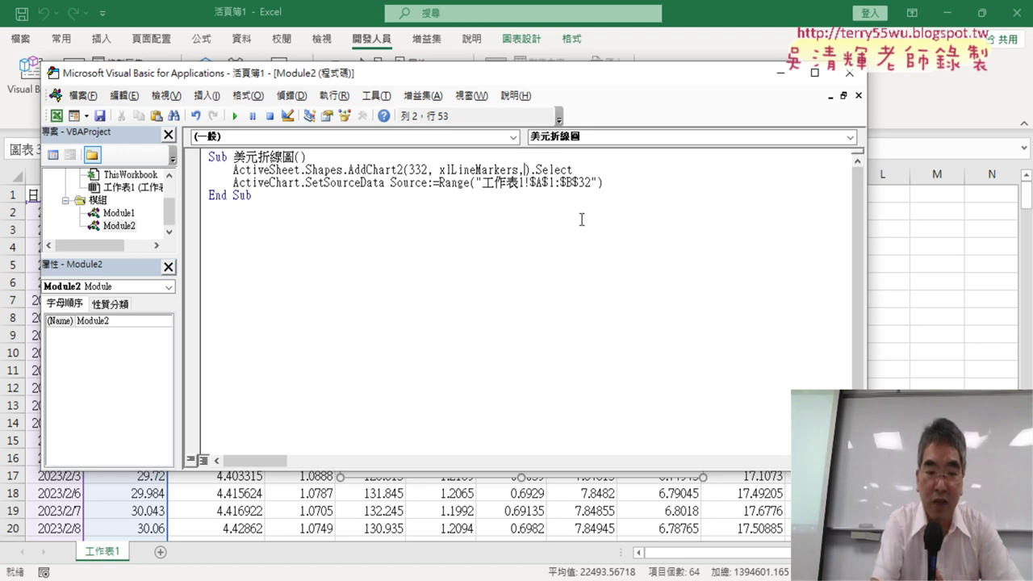
type("ran")
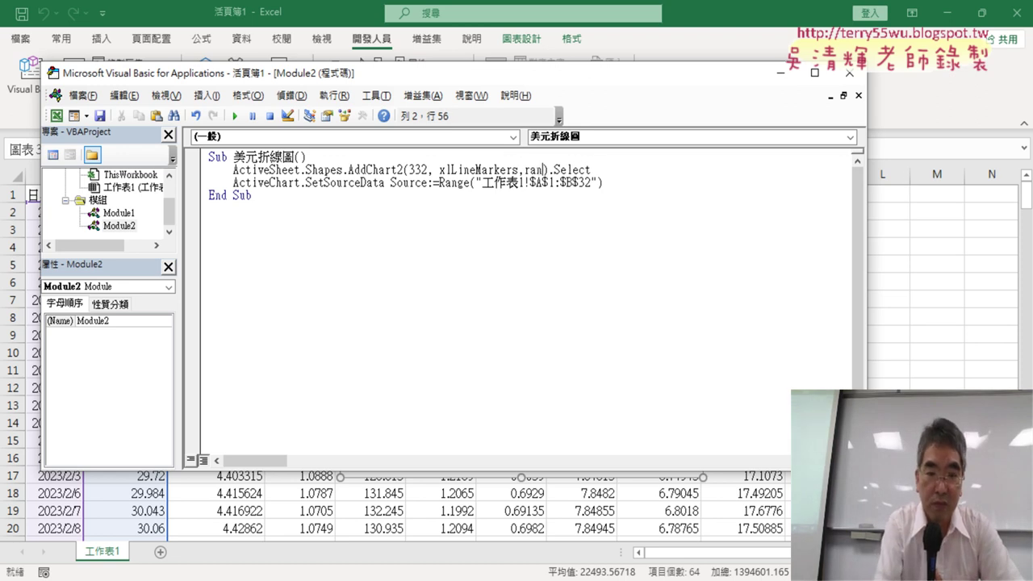
type("ge(")
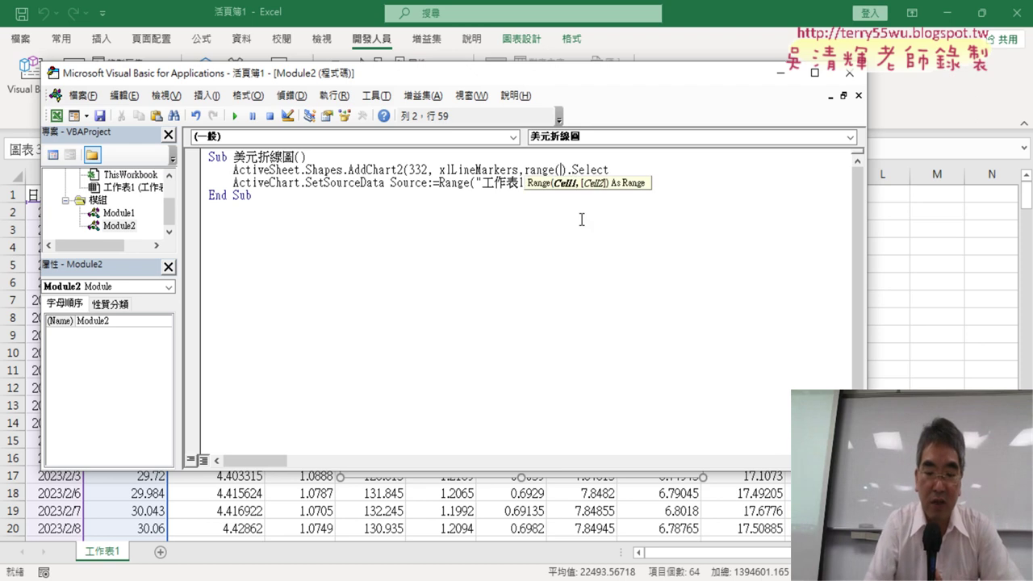
type("\"M1")
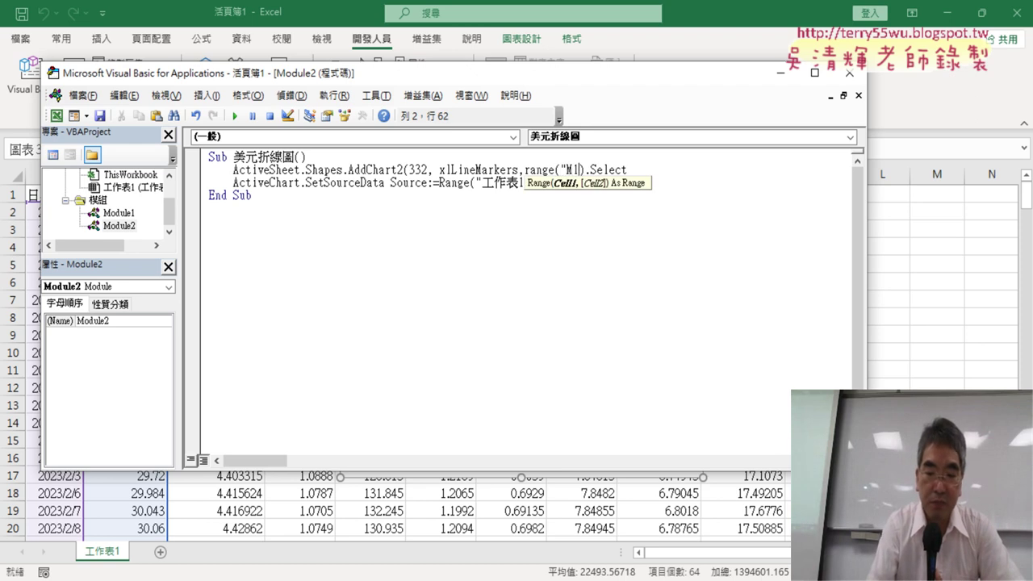
type("\").")
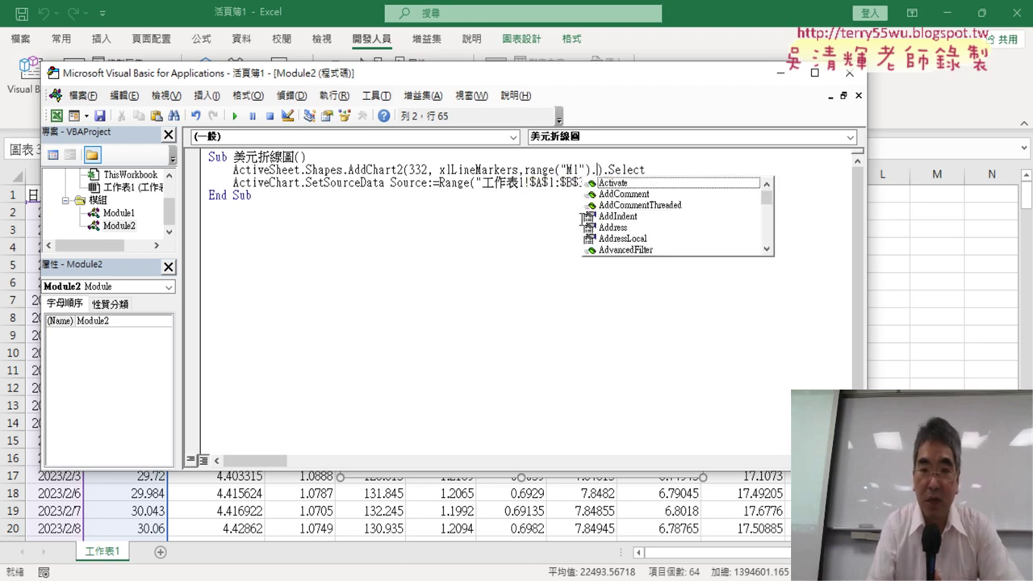
type("lef")
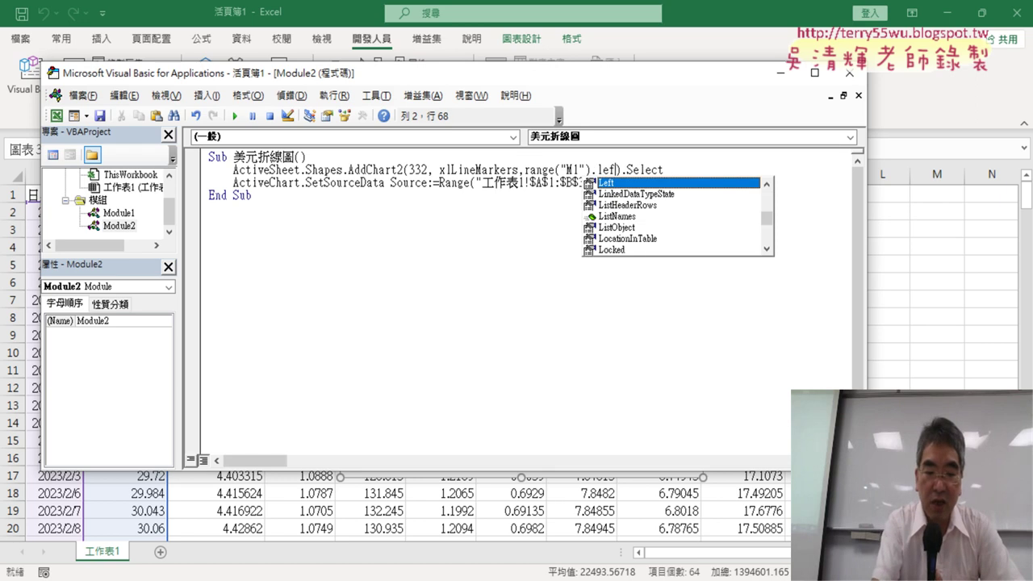
type("t")
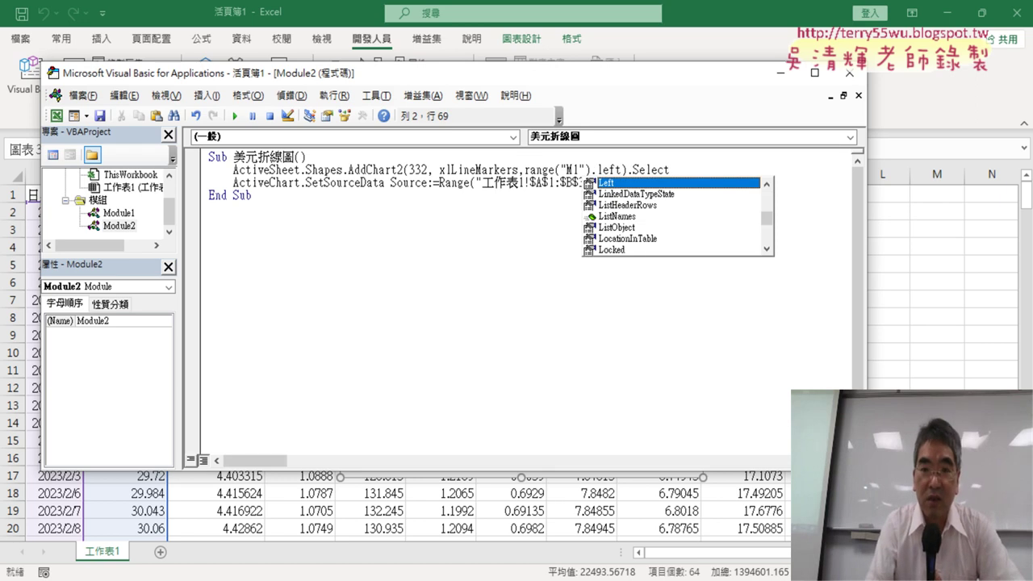
type(",")
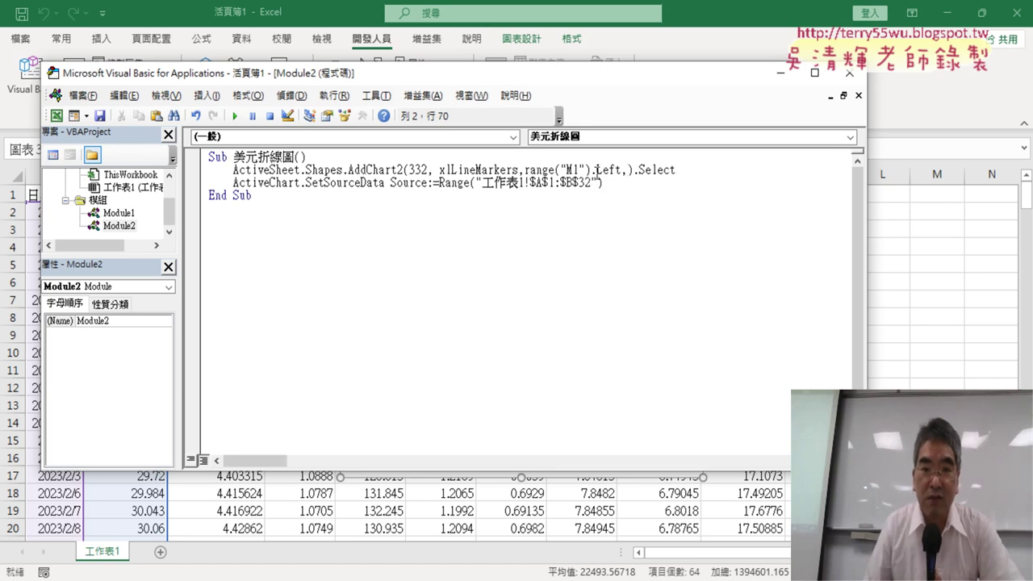
mouse_move(593, 170)
left_mouse_down()
mouse_move(530, 169)
mouse_move(629, 171)
left_mouse_up()
type(".")
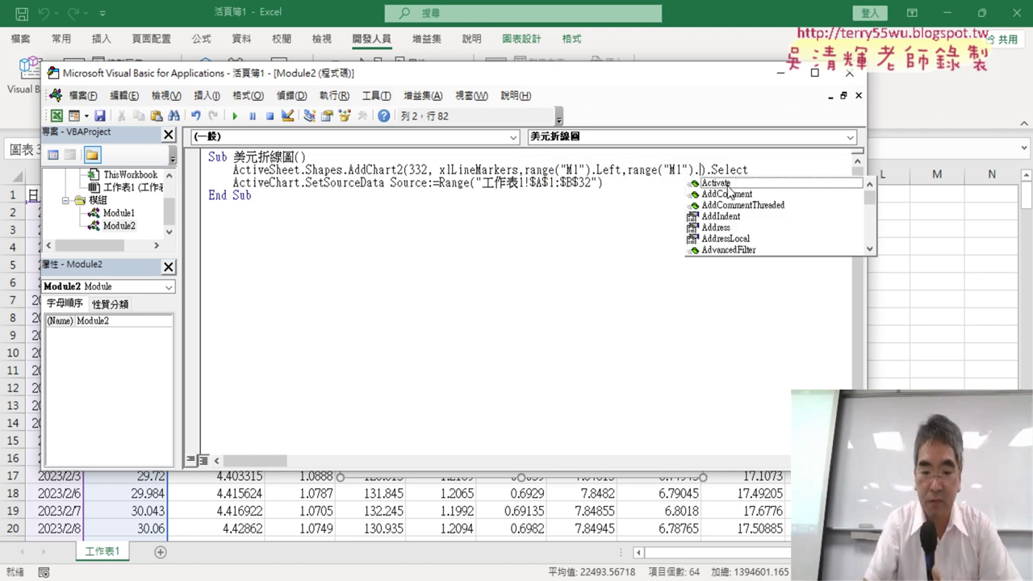
type("top")
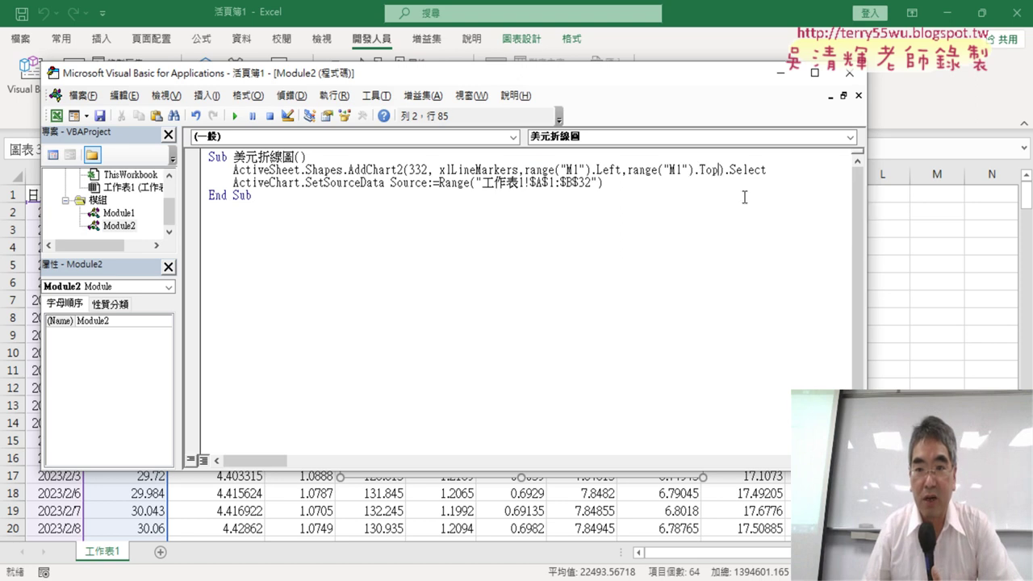
left_click(741, 197)
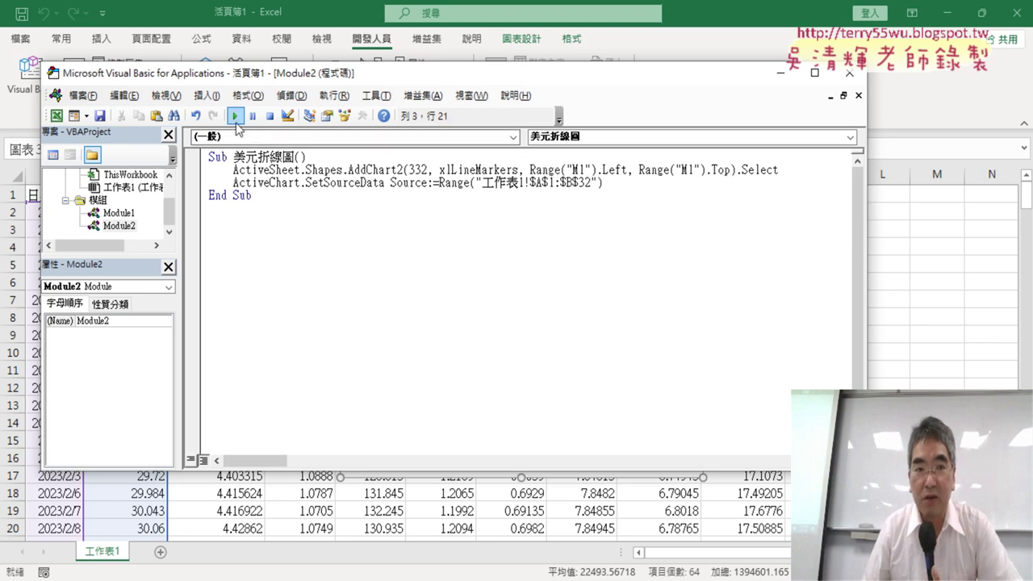
Rerun the macro to check the chart now starts at M1, then add a comma after .Top
left_click(234, 115)
key("alt+F11")
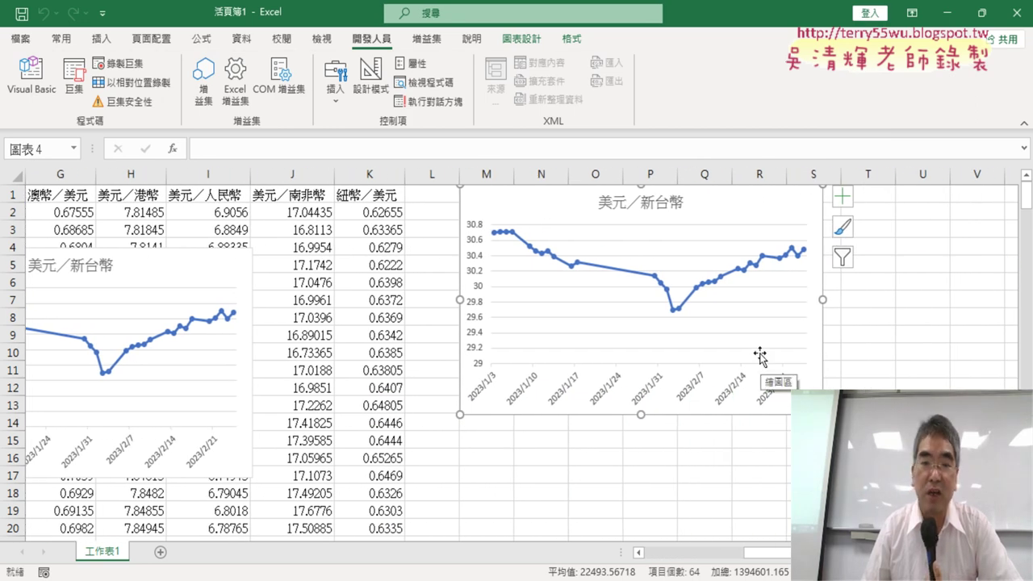
left_click(32, 80)
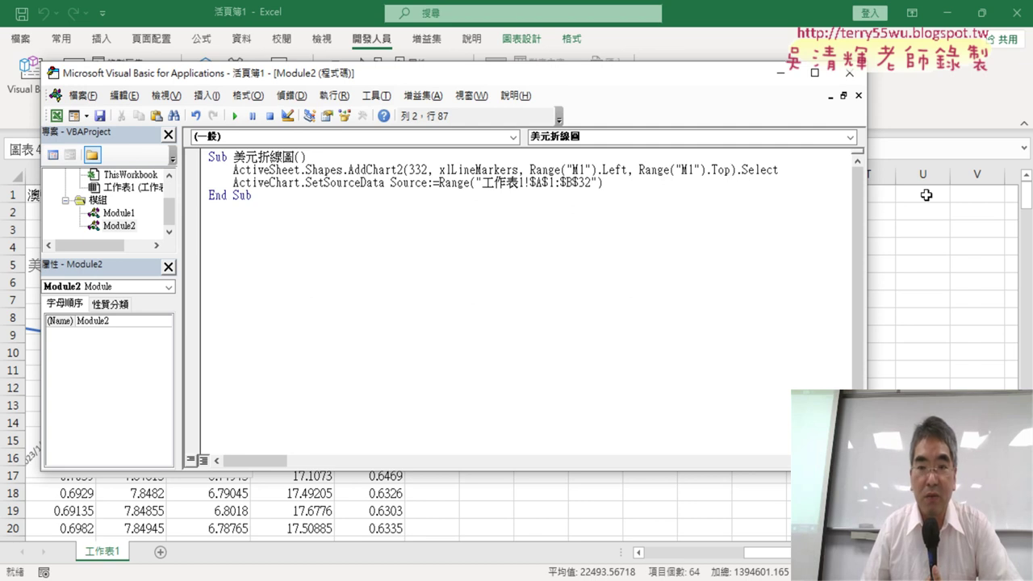
type(",")
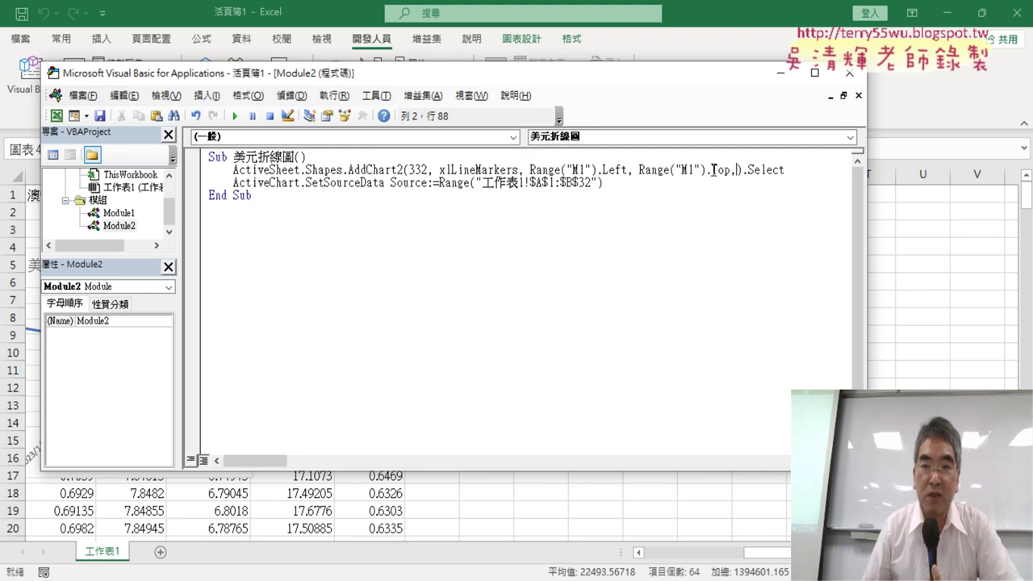
Add Range("M1").Width *5 as the chart-width argument of AddChart2
left_click_drag(707, 170, 641, 171)
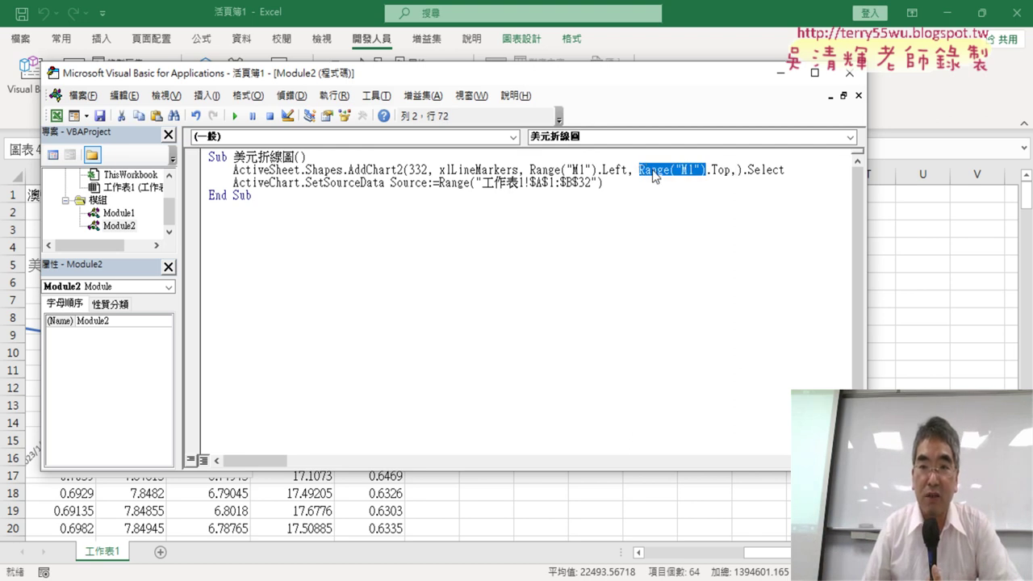
left_click_drag(739, 171, 736, 170)
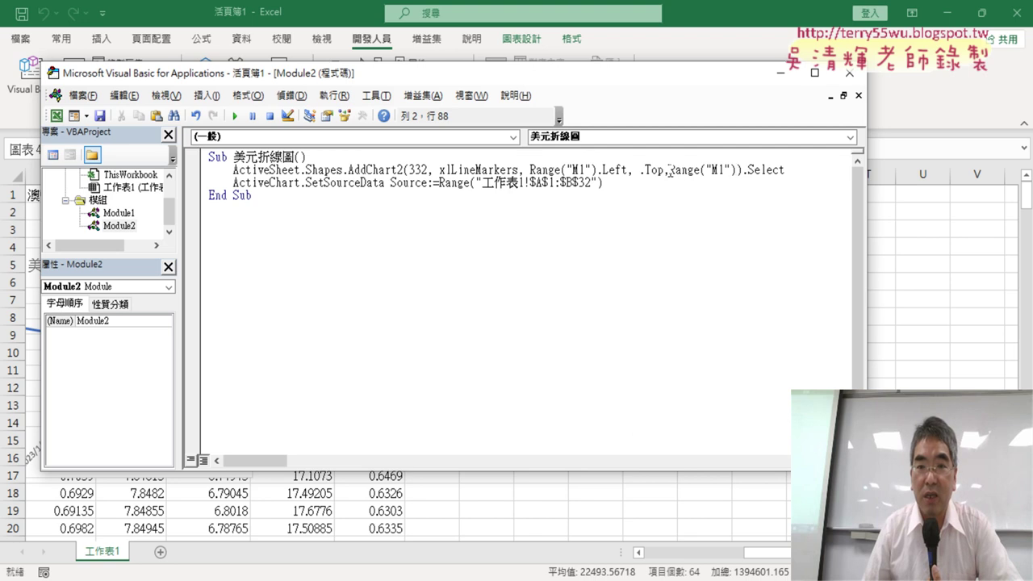
mouse_move(669, 170)
left_mouse_down()
mouse_move(731, 170)
mouse_move(638, 171)
left_mouse_up()
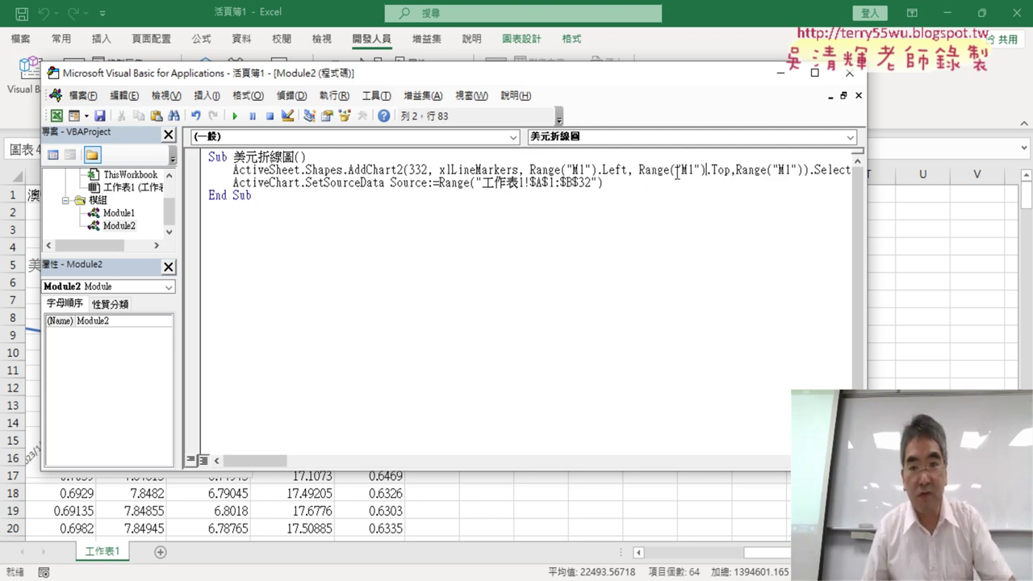
left_click_drag(274, 467, 301, 467)
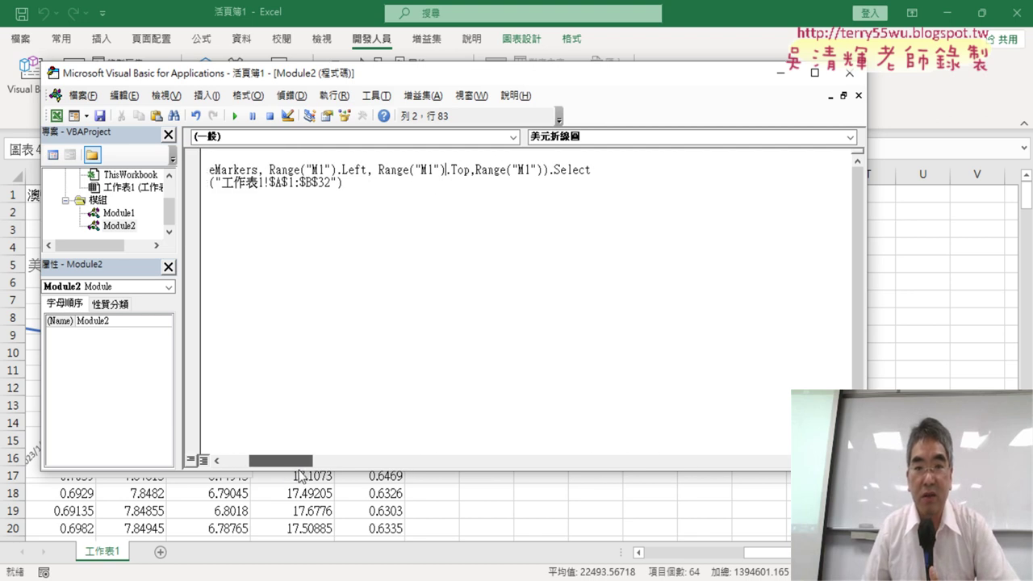
left_click(469, 171)
left_click_drag(469, 171, 530, 171)
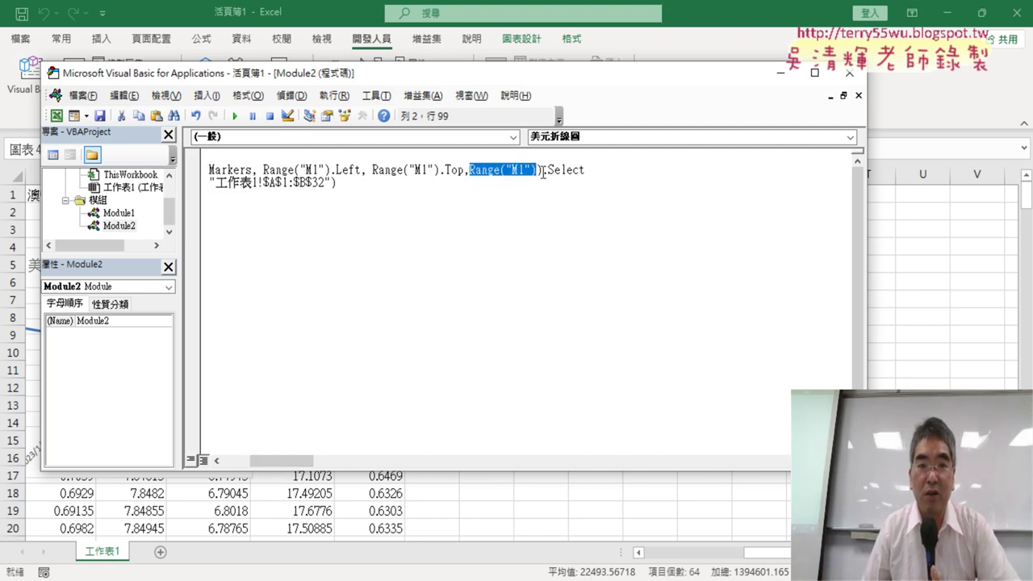
left_click(537, 172)
type(".")
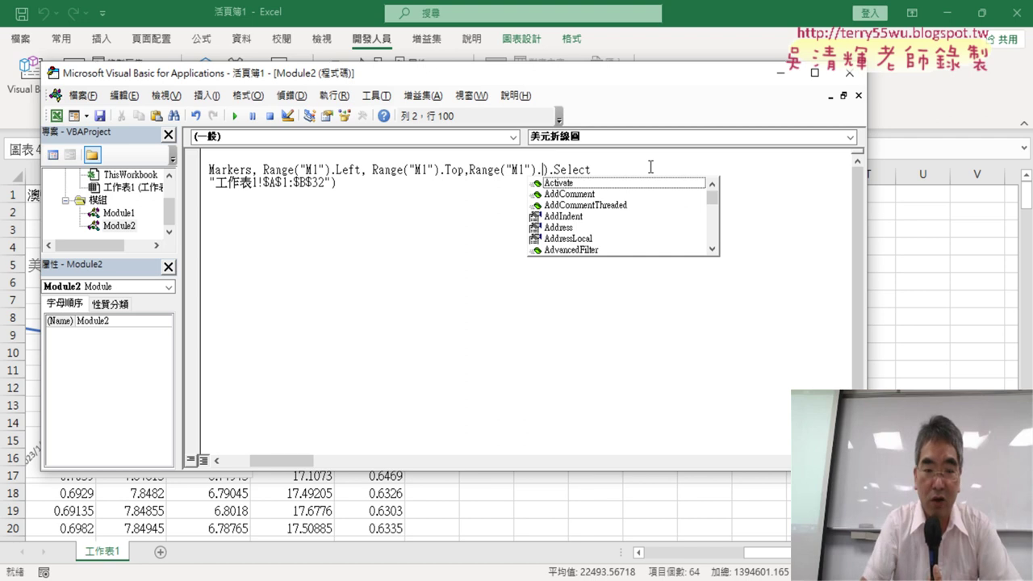
type("w")
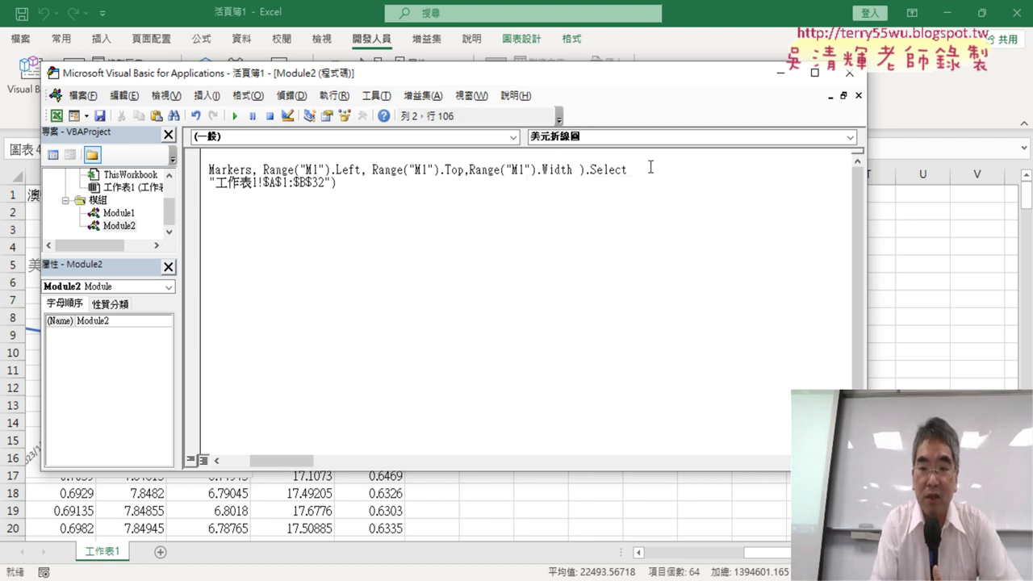
type(" *5")
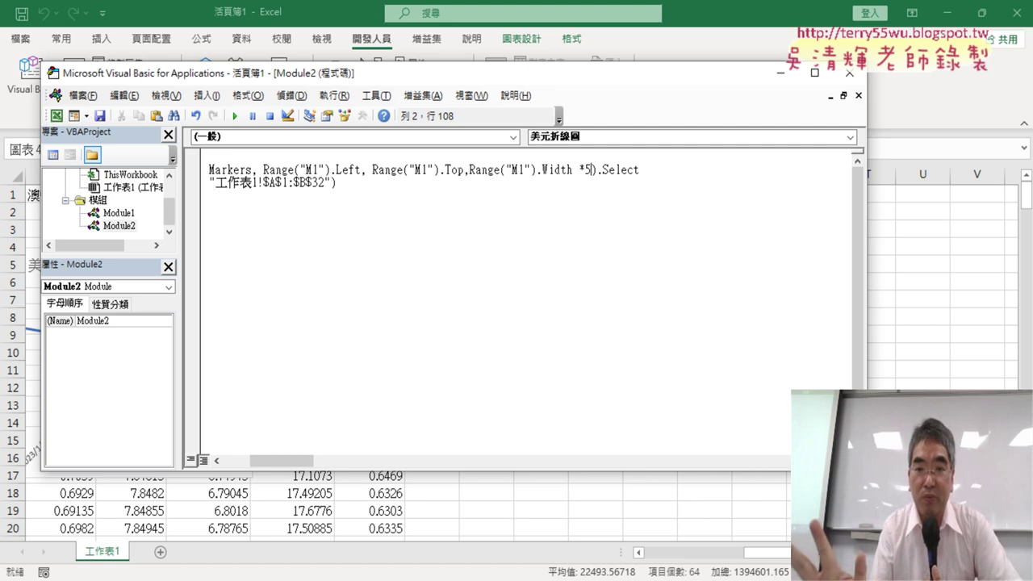
type(",")
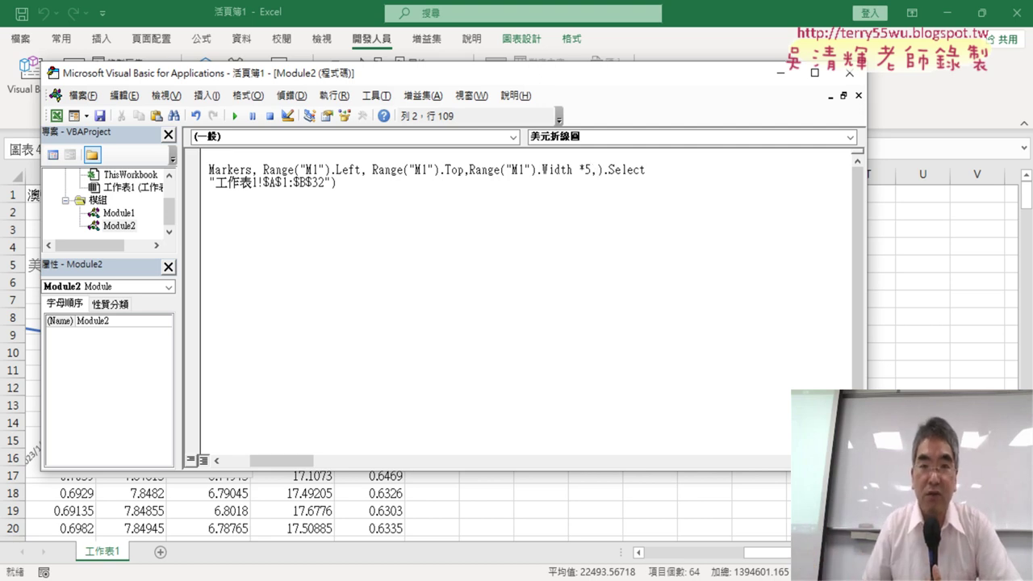
Add Range("M1").Height *10 as the final chart-height argument, picking Height from the suggestions
mouse_move(469, 171)
left_mouse_down()
mouse_move(601, 181)
mouse_move(598, 172)
left_mouse_up()
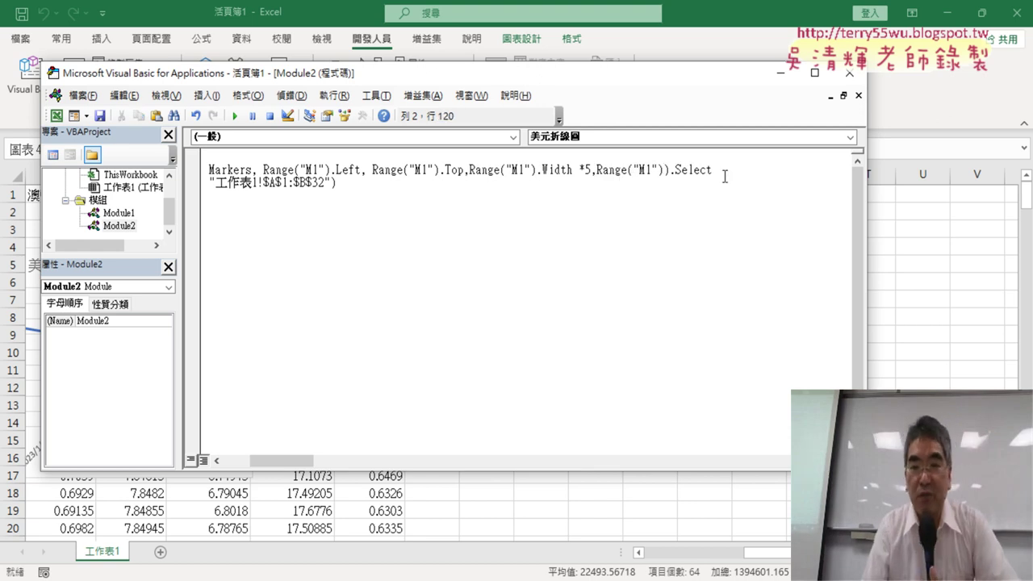
type(".")
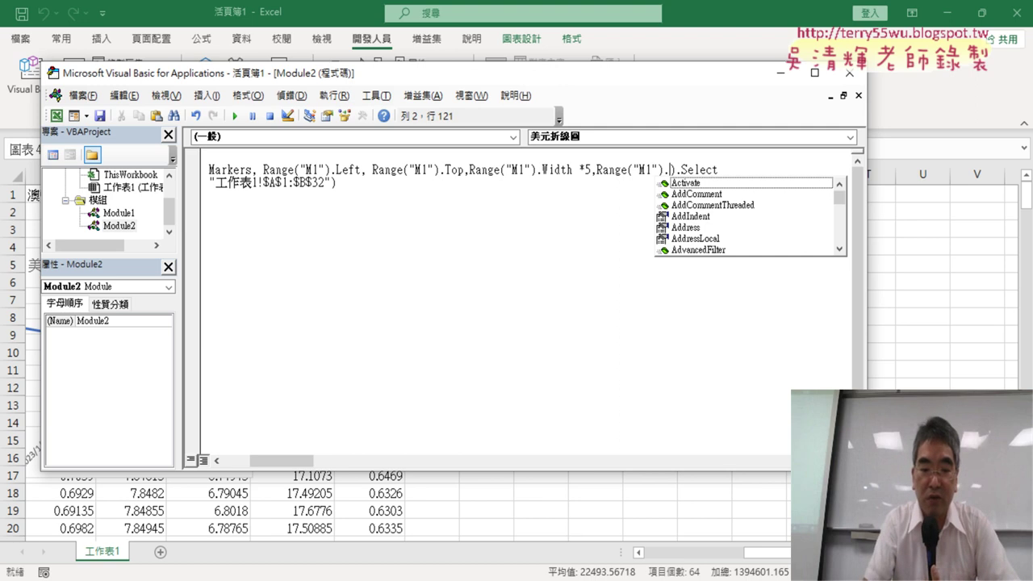
type("h")
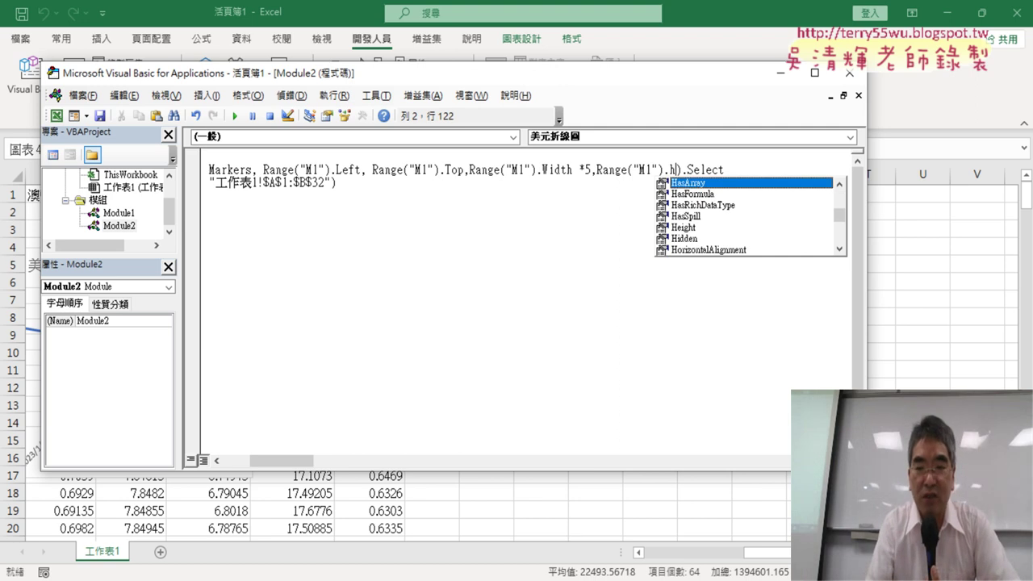
key("Down")
key("Down")
key("Down")
key("Down")
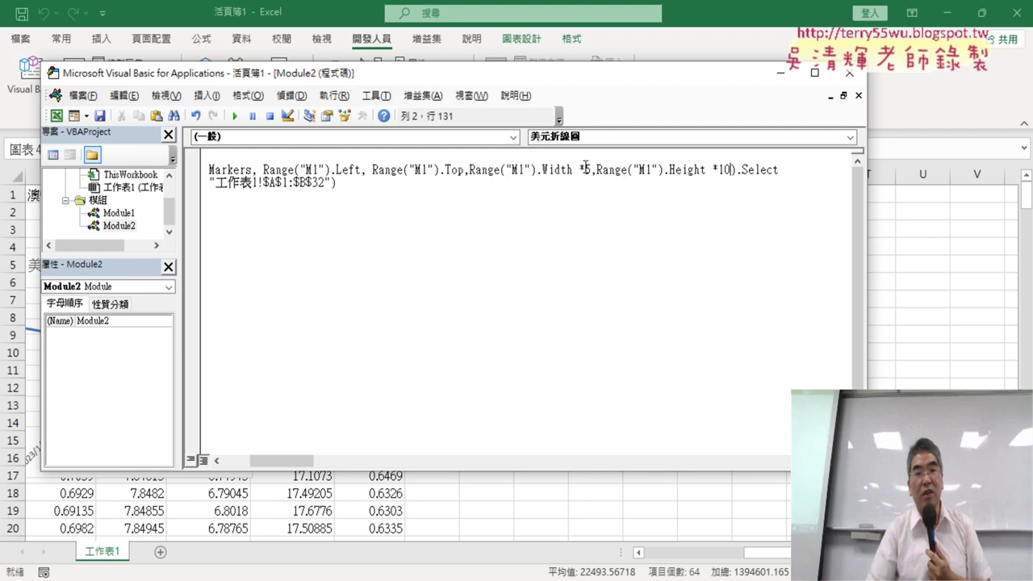
Widen the code area and highlight the 332, xlLineMarkers and Width * 5 arguments of AddChart2
left_click(775, 234)
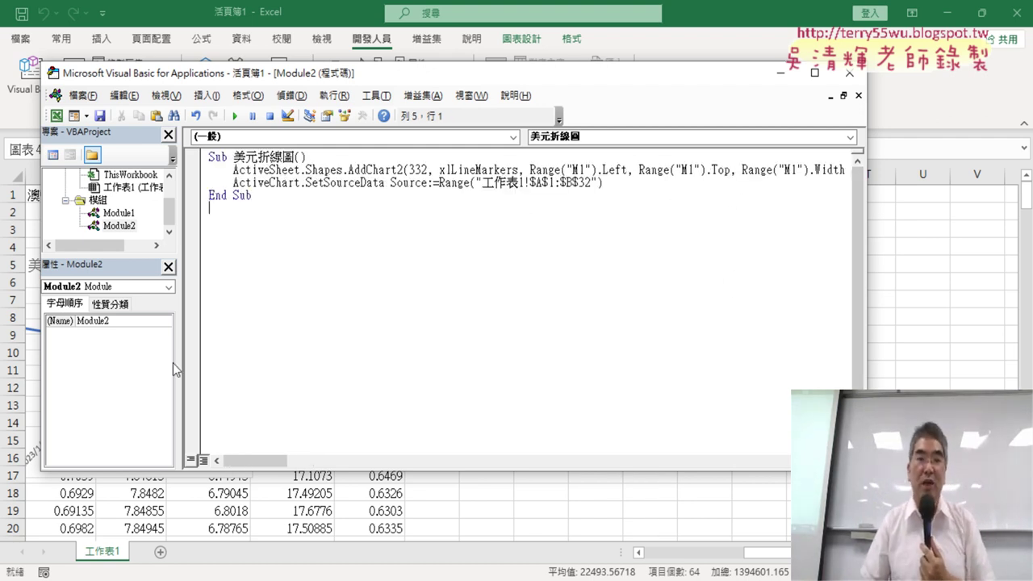
left_click_drag(179, 349, 42, 349)
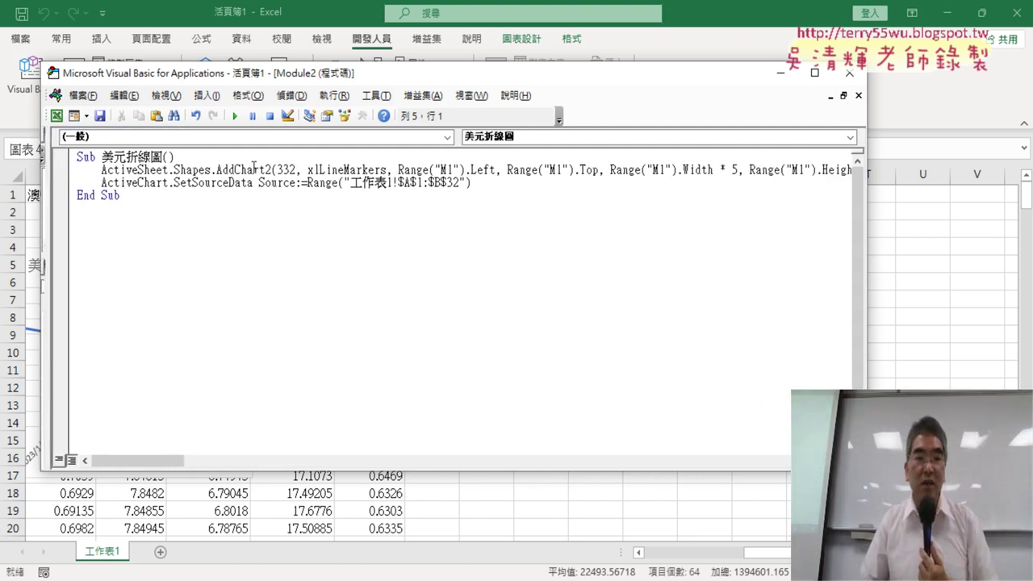
left_click_drag(278, 169, 598, 170)
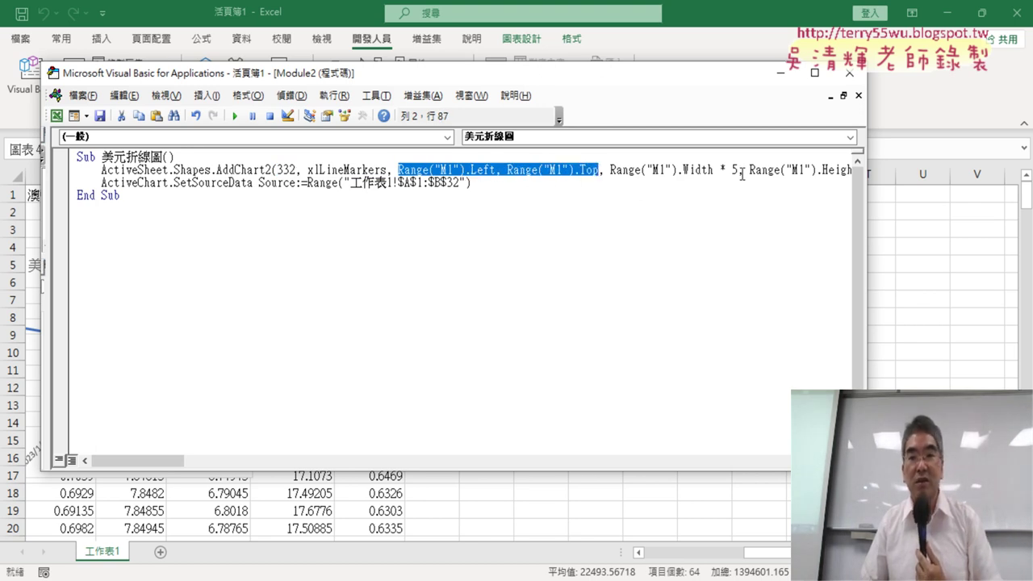
left_click_drag(742, 169, 621, 169)
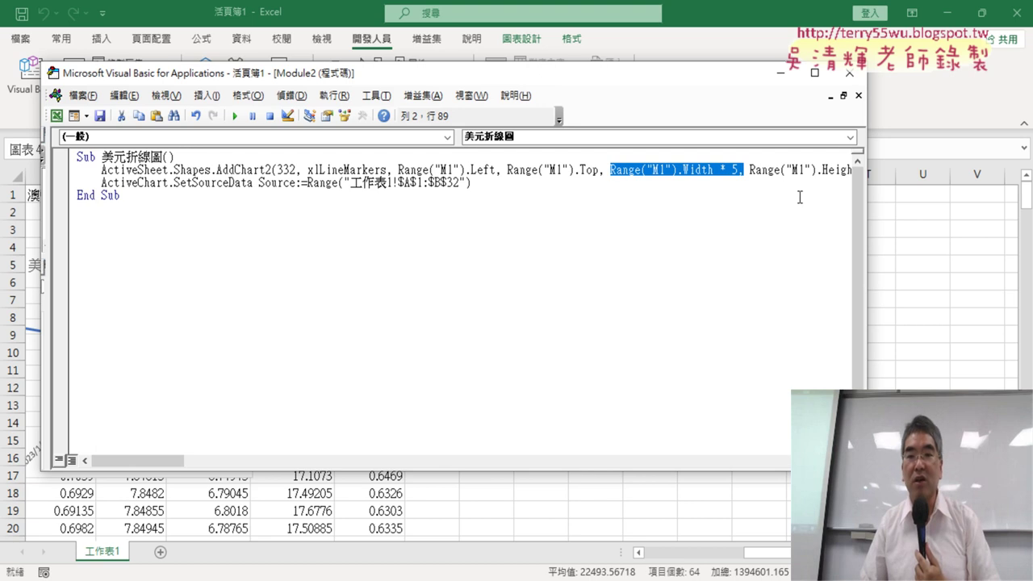
left_click_drag(170, 460, 190, 463)
Move the VBA editor aside to view the new chart at M1, then move it back
left_click(404, 169)
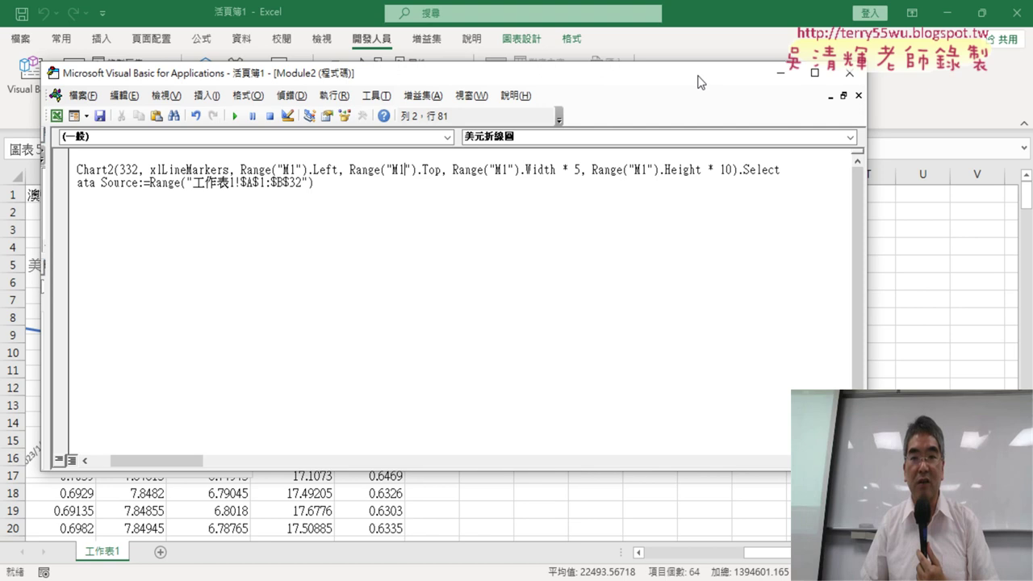
mouse_move(700, 81)
left_mouse_down()
mouse_move(785, 360)
mouse_move(797, 452)
left_mouse_up()
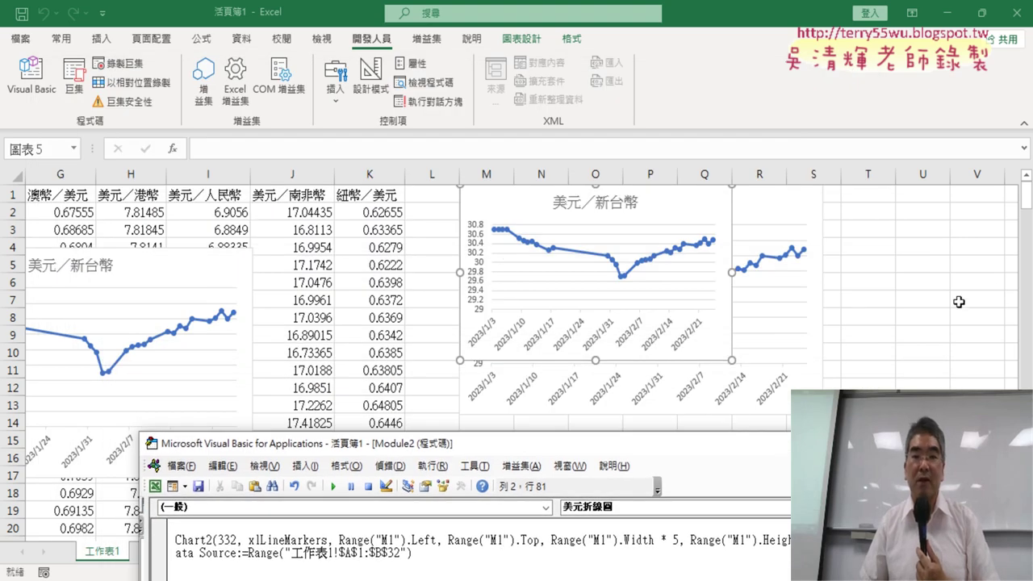
left_click_drag(700, 451, 667, 55)
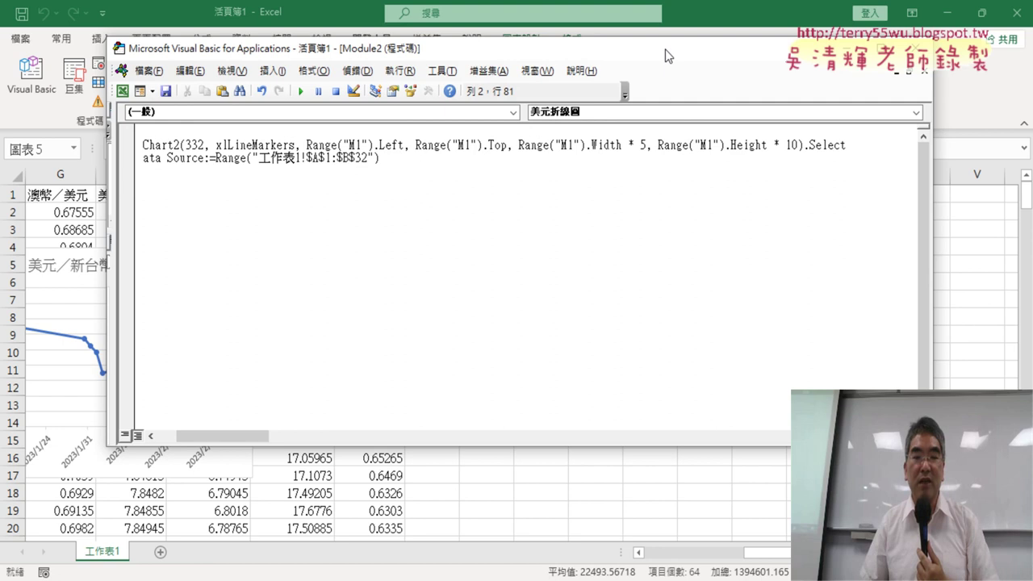
Skim the Google Docs macro notes, then open _外幣匯率資料下載與繪製折線圖 from the Drive folder
key("alt+Tab")
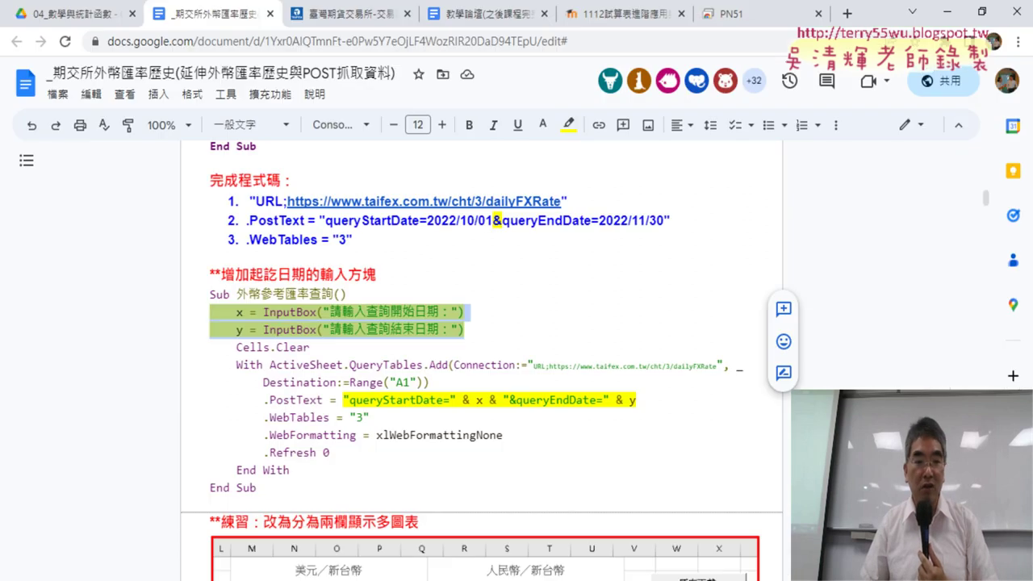
scroll(484, 415, "down", 5)
scroll(493, 424, "down", 10)
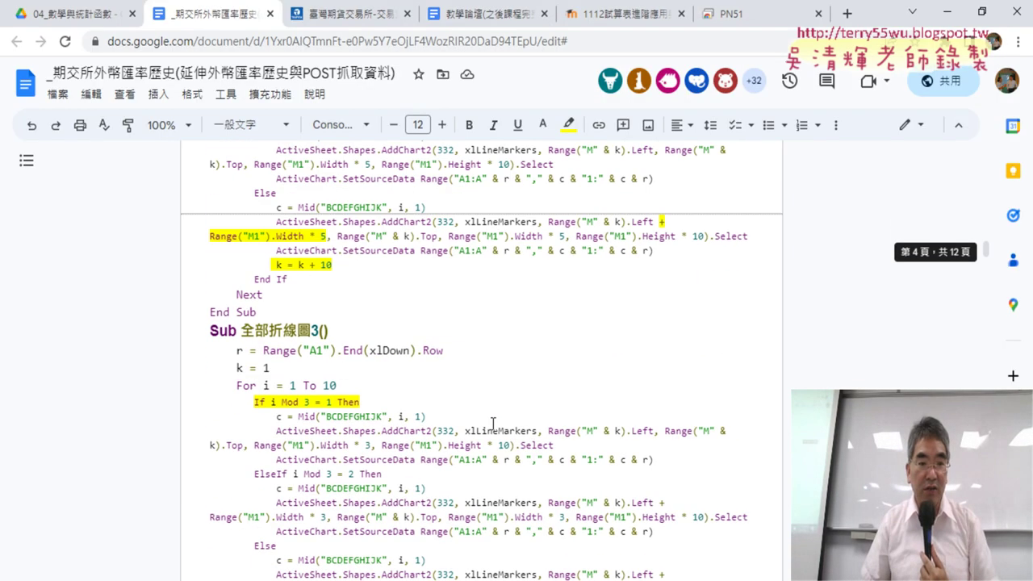
scroll(493, 423, "down", 3)
scroll(493, 423, "down", 3)
scroll(493, 424, "down", 4)
scroll(493, 424, "down", 5)
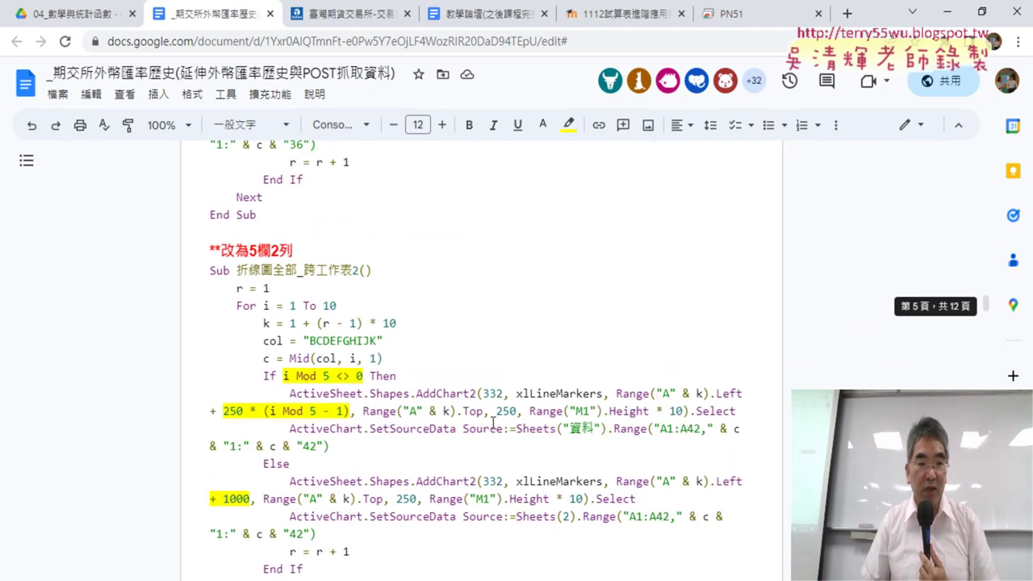
scroll(493, 423, "down", 5)
scroll(491, 423, "down", 4)
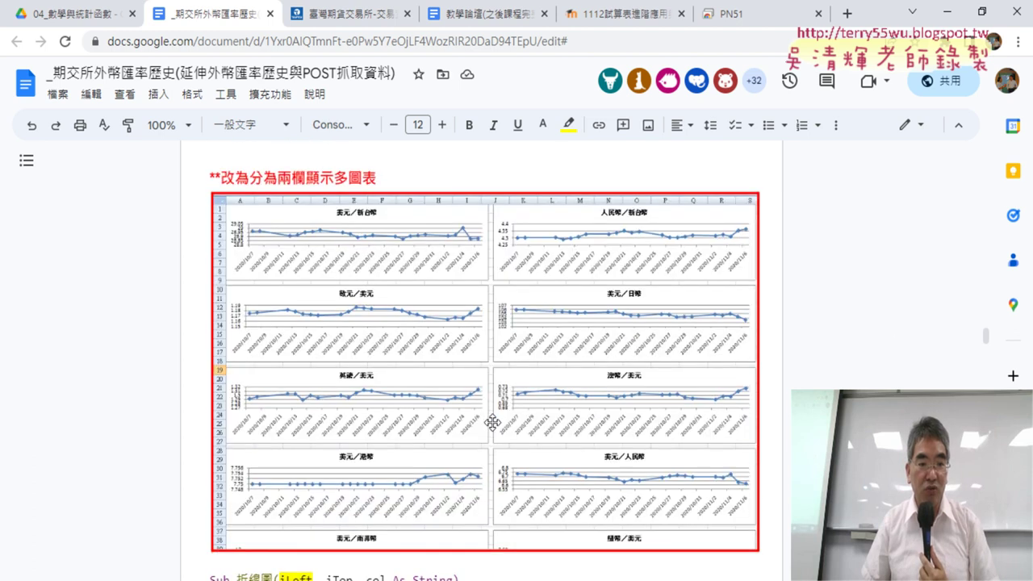
scroll(492, 423, "down", 5)
scroll(493, 422, "down", 2)
scroll(494, 423, "down", 1)
scroll(494, 423, "up", 3)
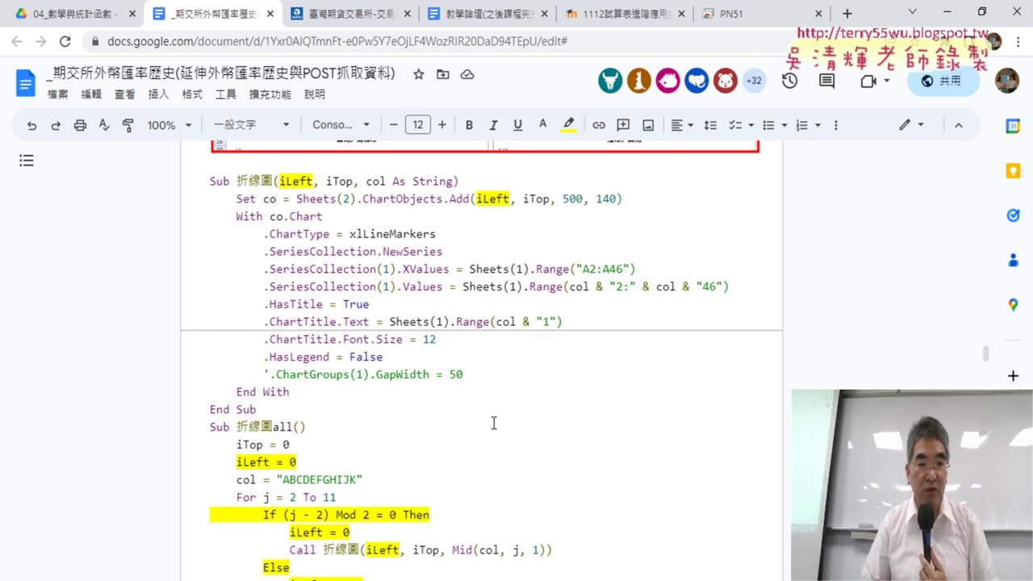
scroll(494, 423, "up", 5)
scroll(495, 419, "up", 4)
scroll(497, 414, "up", 5)
scroll(495, 414, "up", 5)
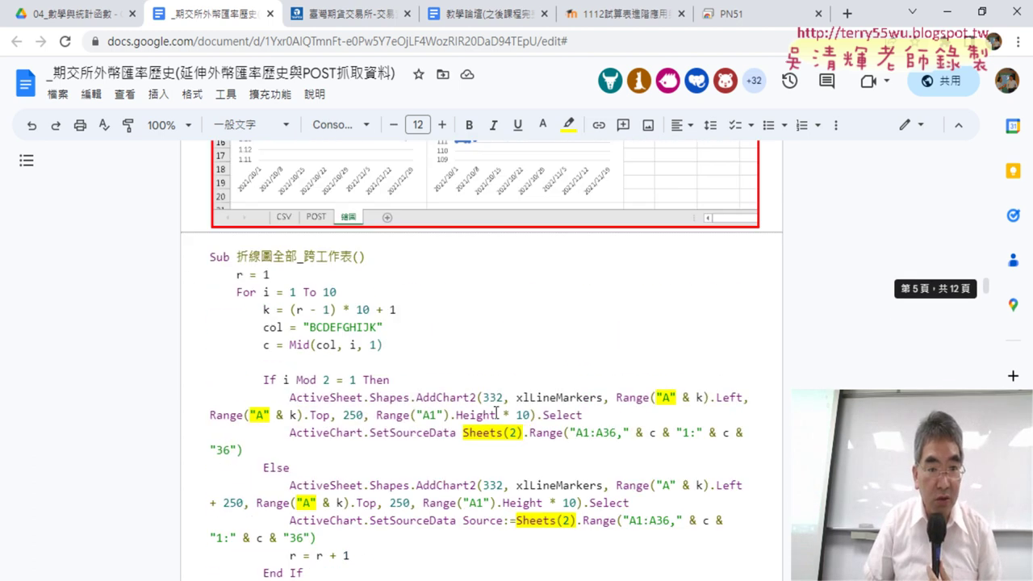
scroll(496, 414, "up", 4)
scroll(496, 413, "up", 5)
scroll(495, 413, "up", 4)
scroll(495, 413, "up", 5)
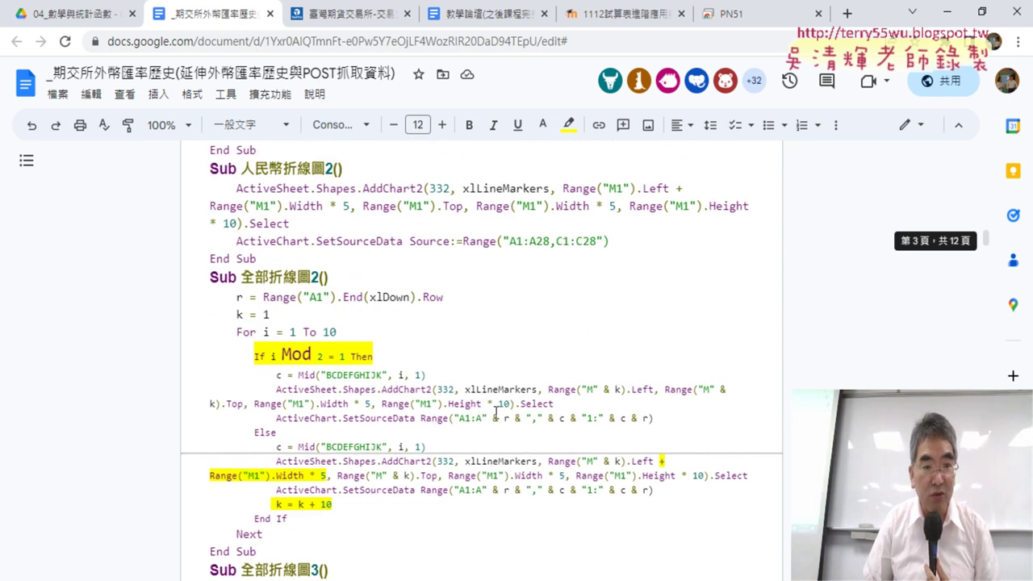
scroll(495, 413, "up", 5)
scroll(495, 412, "up", 5)
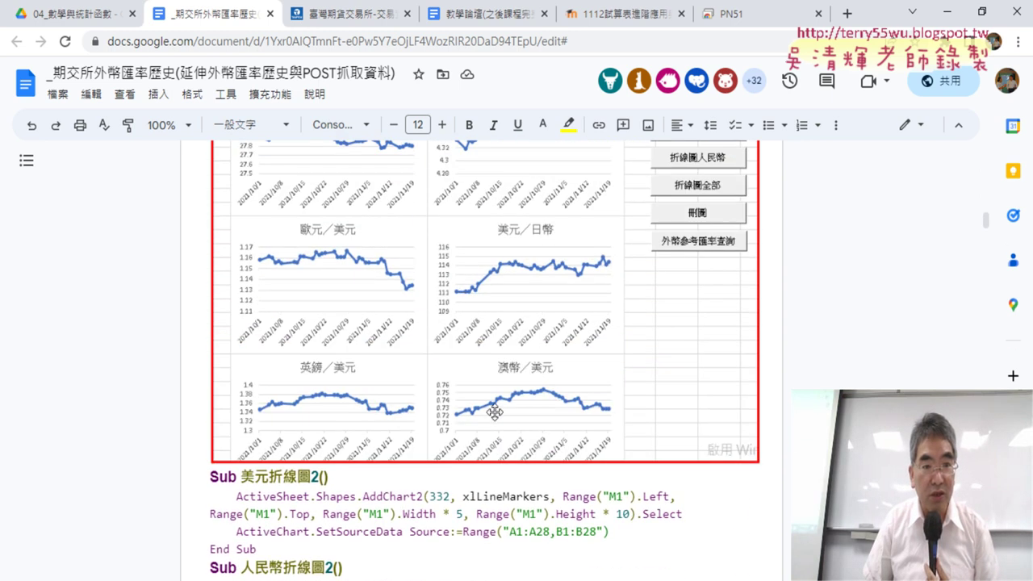
left_click(80, 14)
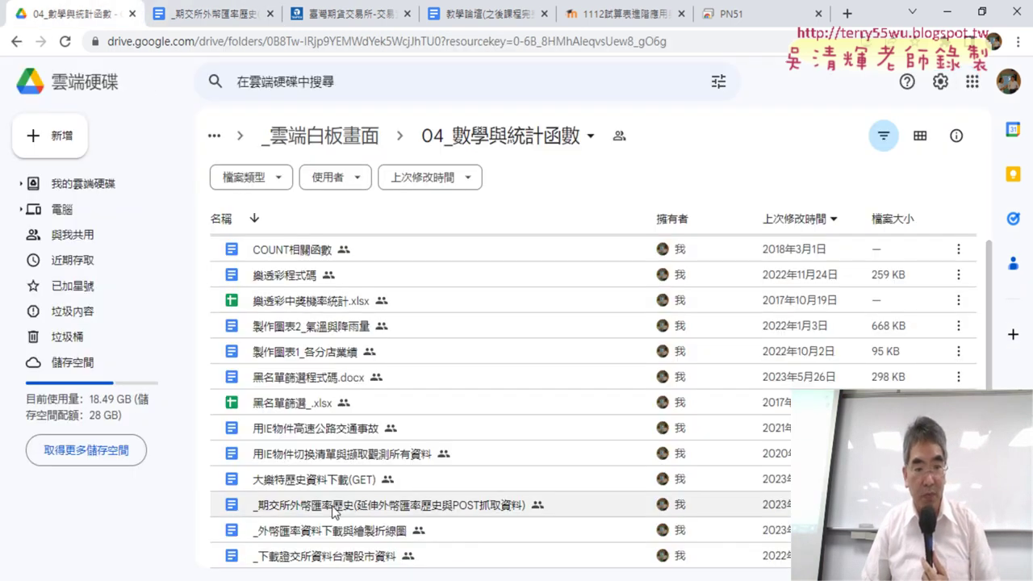
double_click(307, 533)
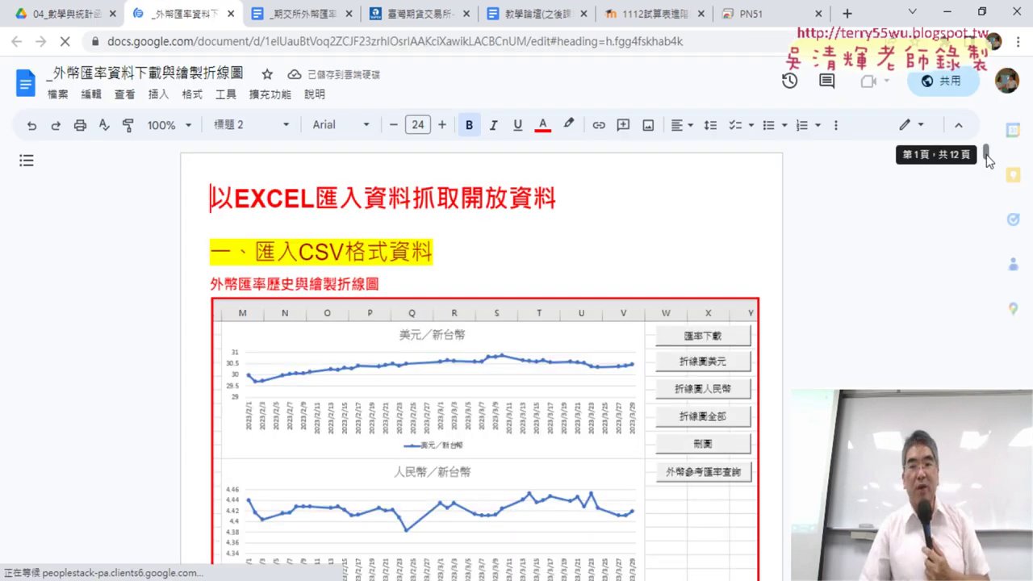
Scroll the notes to locate the Sub 刪圖 chart-deleting macro
left_click_drag(984, 157, 977, 405)
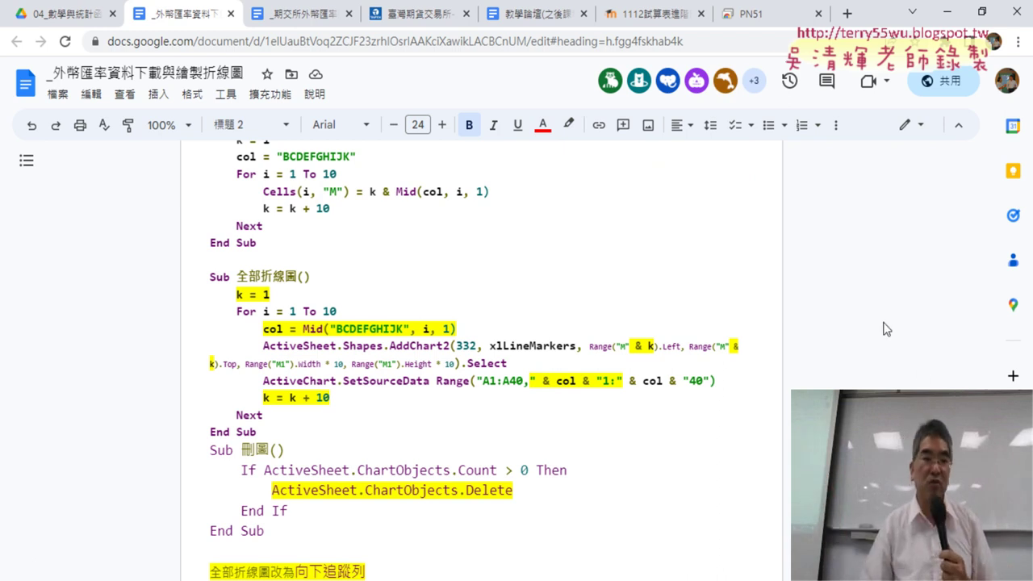
scroll(421, 294, "down", 4)
scroll(420, 294, "down", 2)
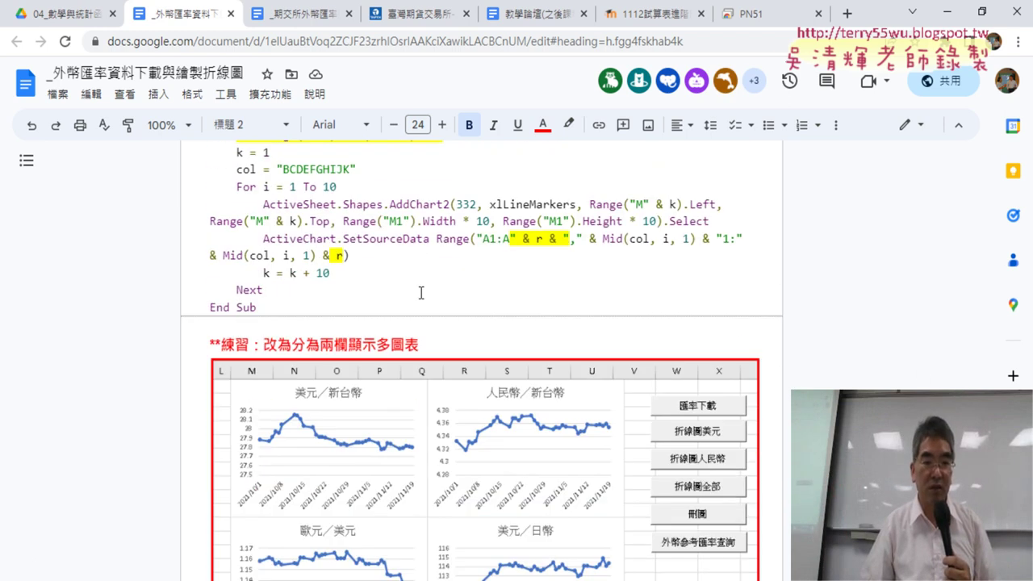
scroll(420, 293, "down", 2)
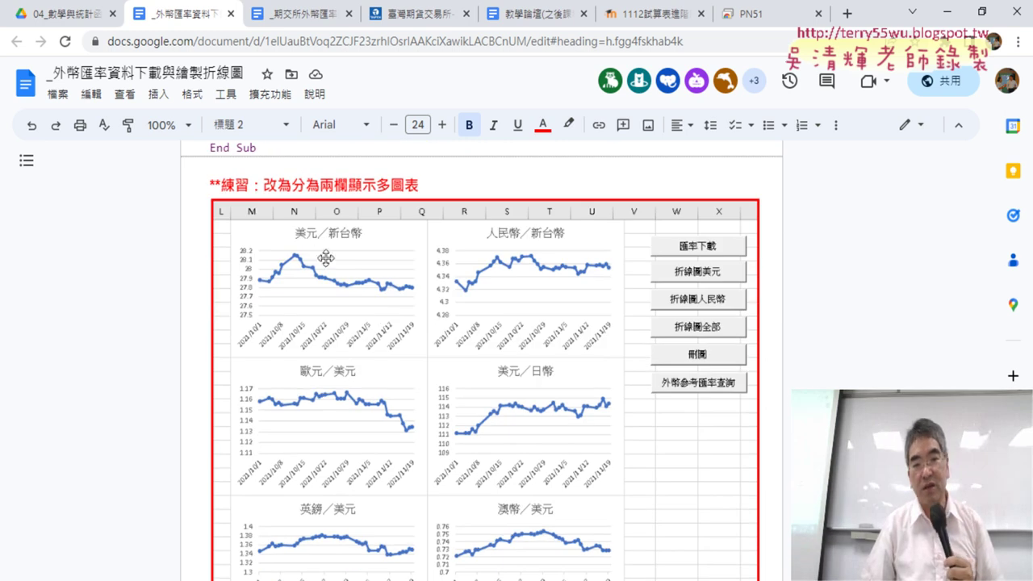
scroll(550, 274, "up", 5)
scroll(549, 274, "up", 3)
scroll(550, 274, "up", 1)
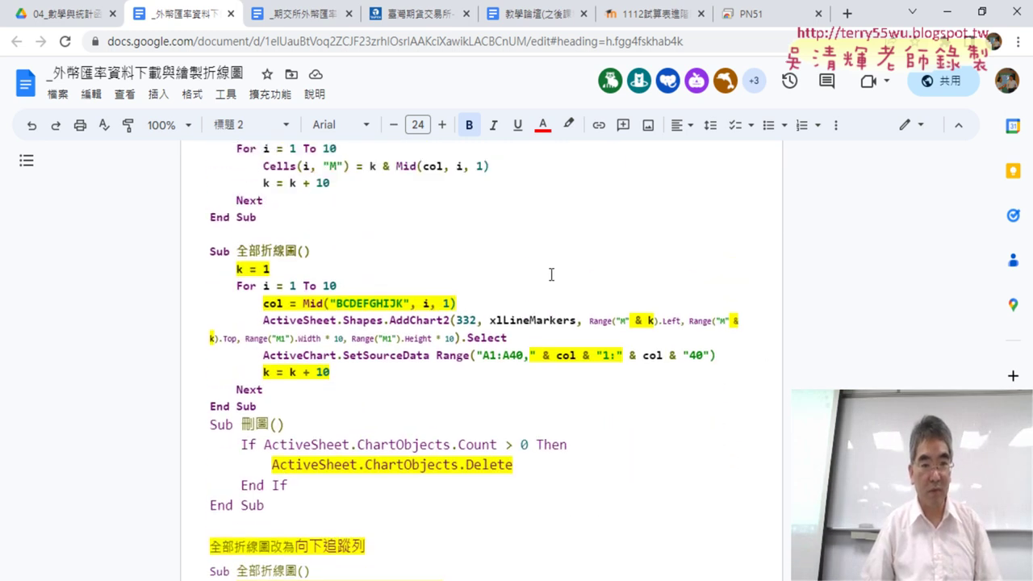
scroll(549, 274, "up", 4)
scroll(550, 274, "up", 4)
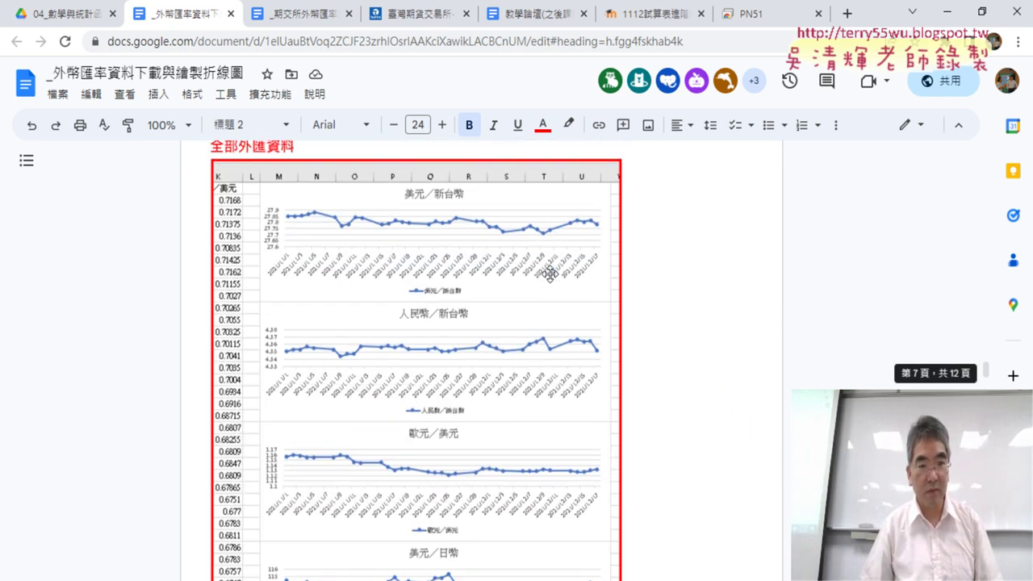
scroll(549, 275, "up", 3)
scroll(549, 274, "up", 3)
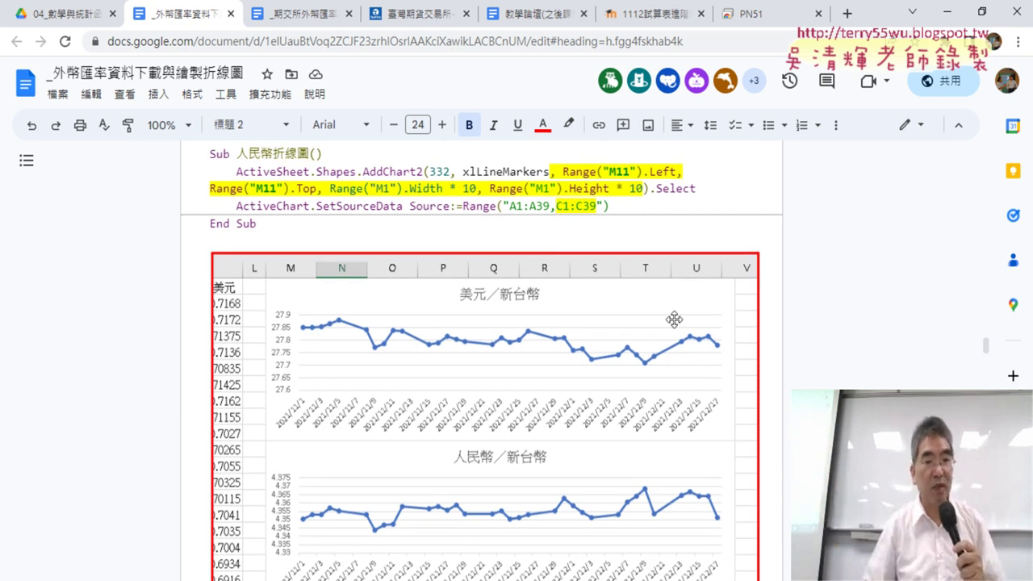
scroll(597, 323, "up", 2)
scroll(622, 314, "down", 2)
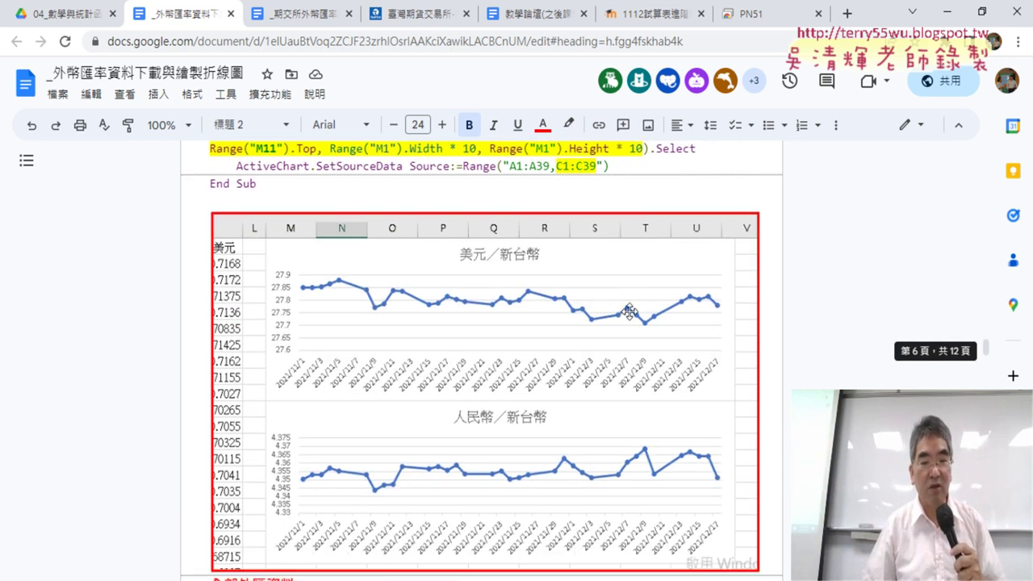
scroll(622, 311, "down", 1)
scroll(635, 309, "down", 2)
scroll(662, 303, "down", 7)
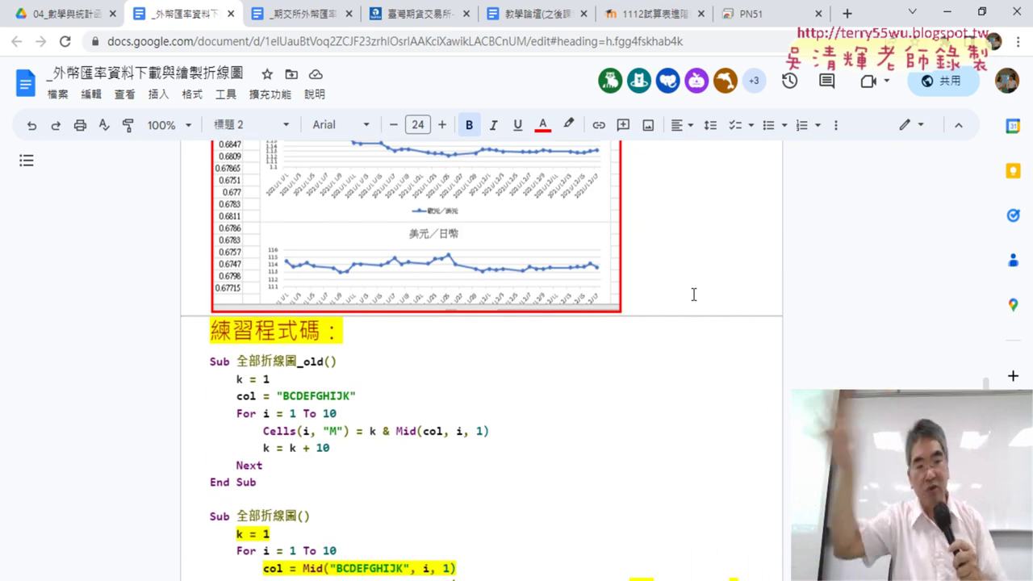
scroll(601, 346, "down", 4)
scroll(601, 346, "down", 2)
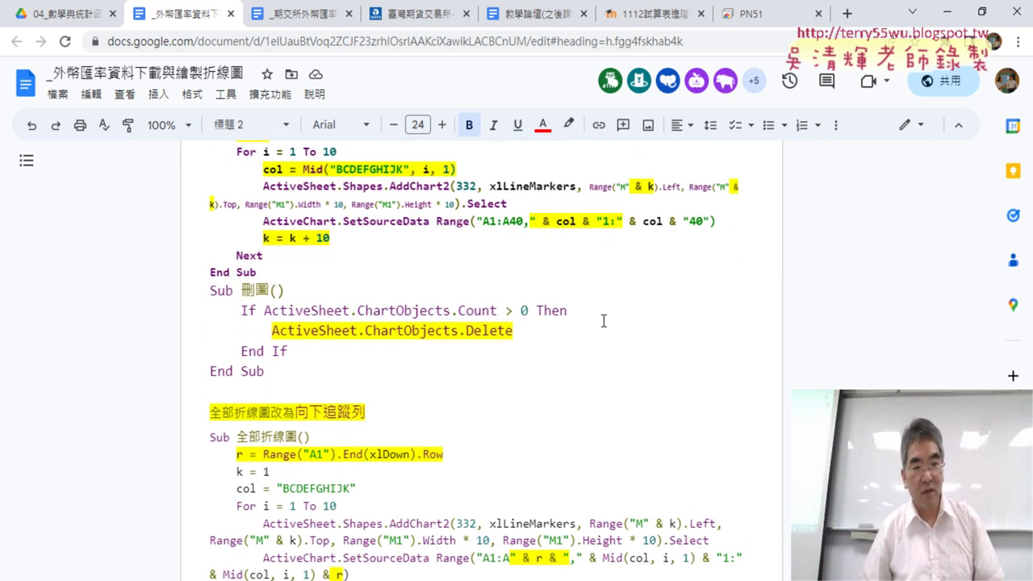
Copy the Sub 刪圖 code and place the VBA editor cursor below the first macro
left_click_drag(266, 371, 184, 296)
key("ctrl+c")
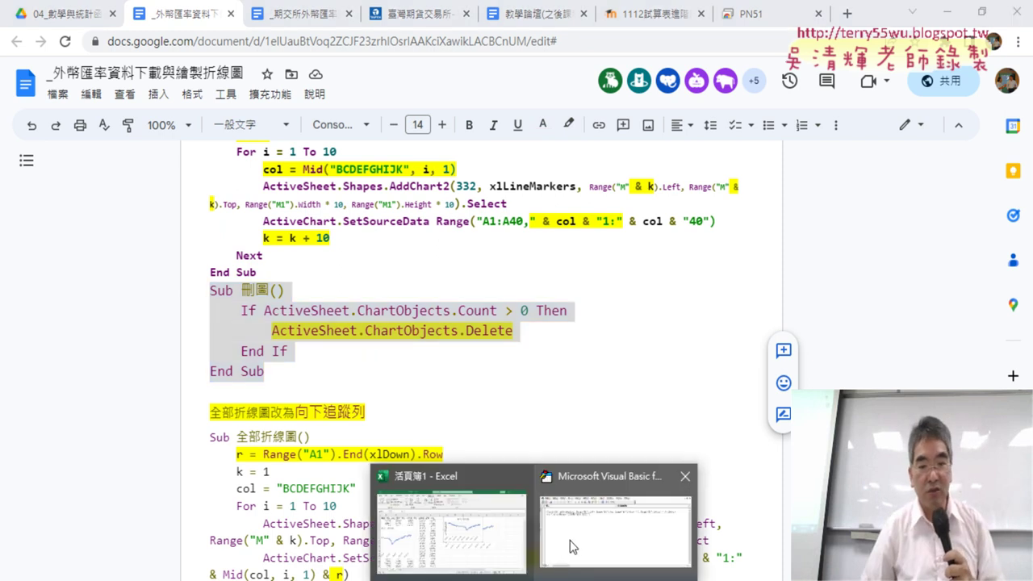
left_click(613, 517)
left_click(273, 233)
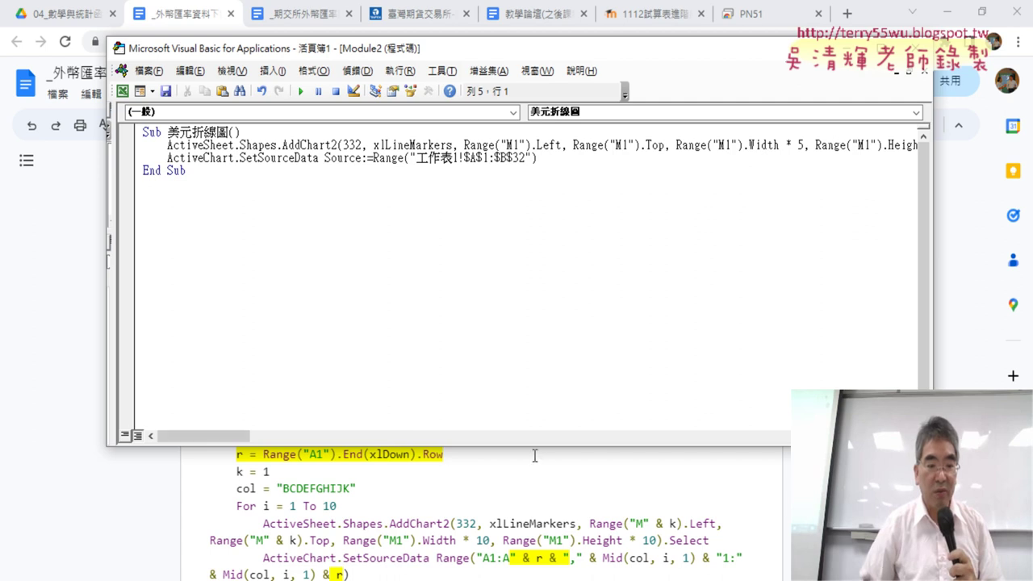
Paste the 刪圖 macro into Module2 below End Sub and move the editor aside
key("ctrl+v")
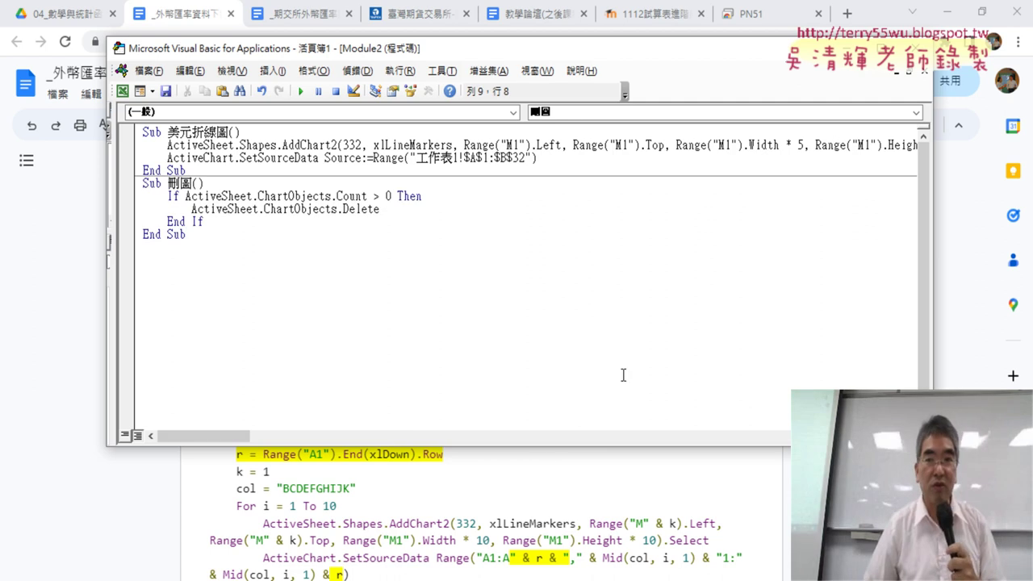
left_click(947, 11)
left_click_drag(536, 50, 429, 44)
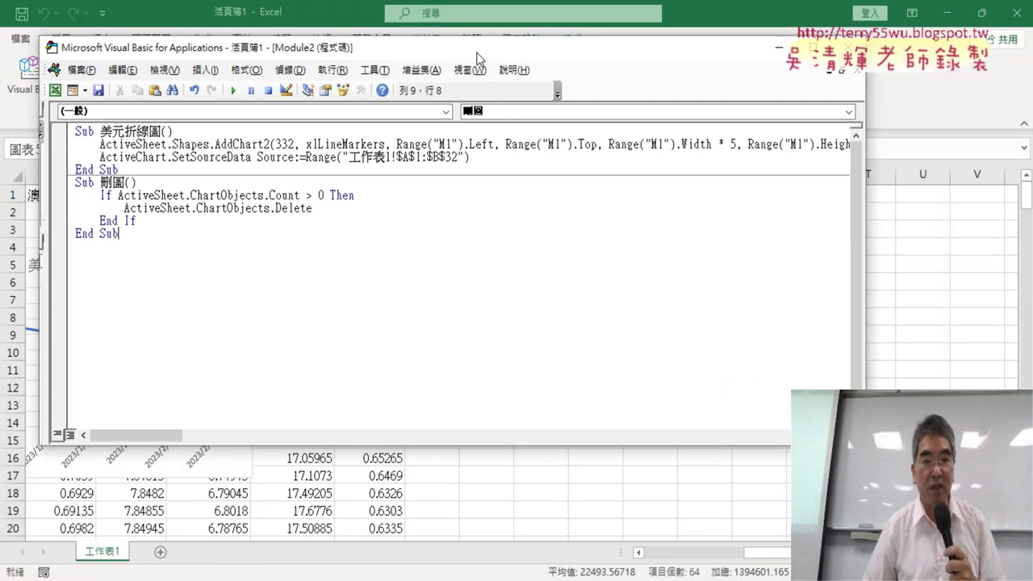
left_click(219, 203)
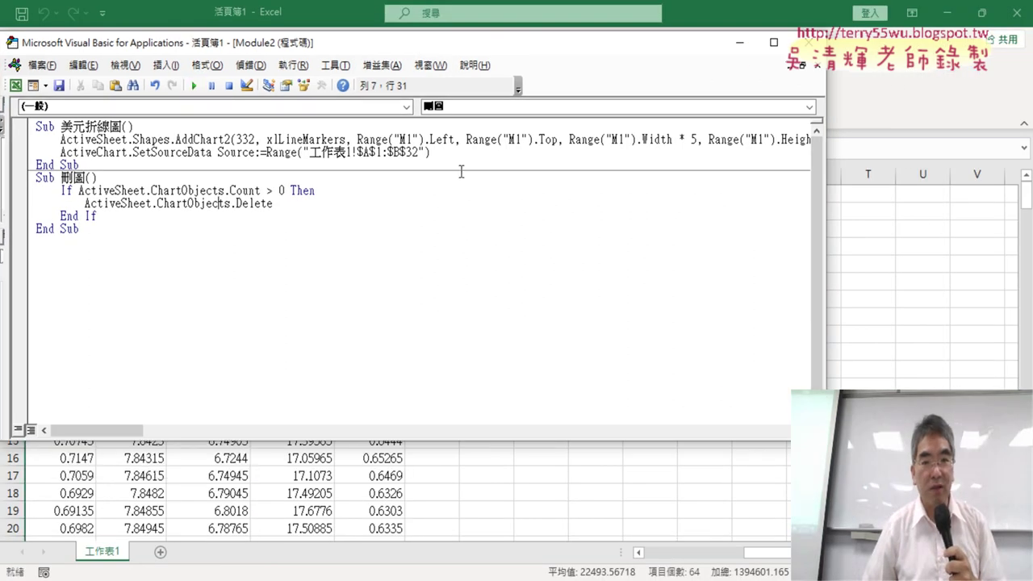
Run 美元折線圖 to draw the 美元／新台幣 chart at M1
left_click_drag(823, 230, 330, 232)
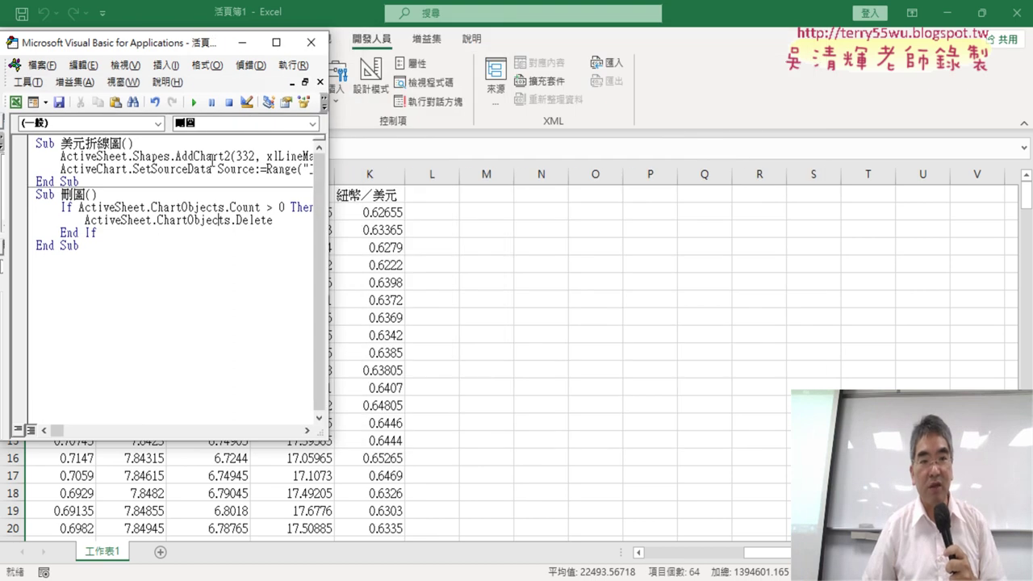
left_click(201, 156)
left_click(194, 102)
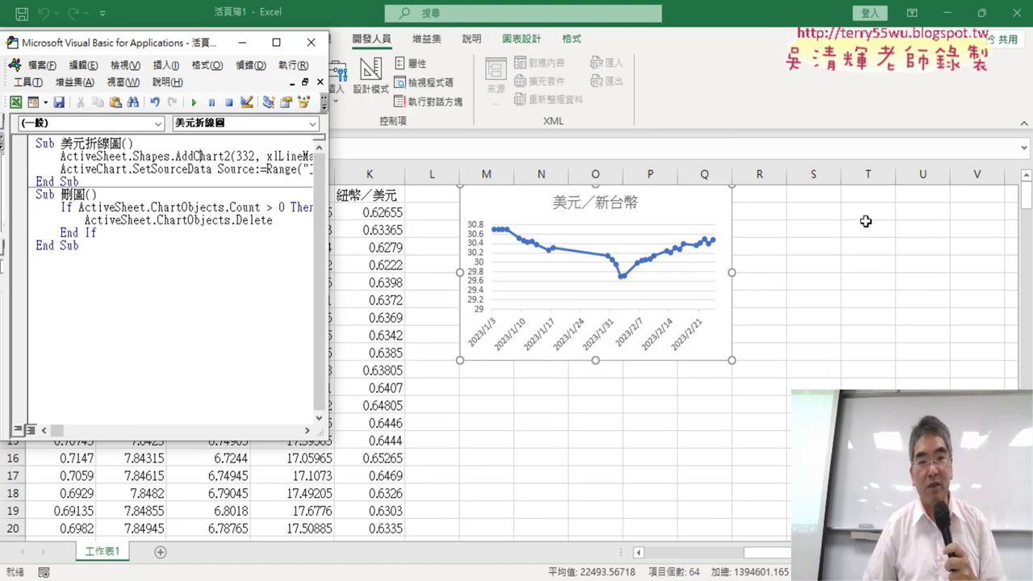
Duplicate the 美元折線圖 macro below the 刪圖 macro
left_click_drag(91, 182, 34, 144)
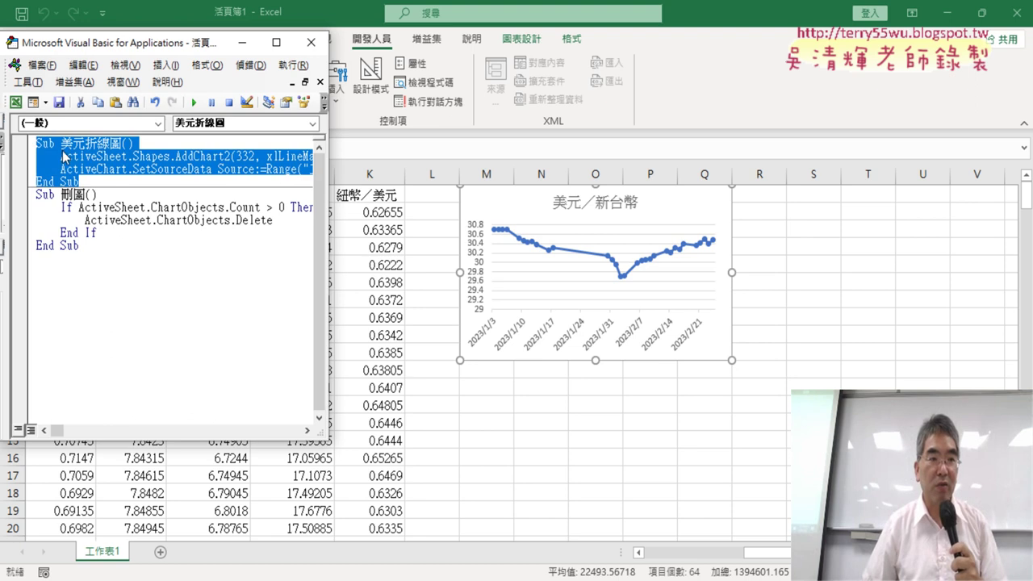
right_click(63, 155)
left_click(102, 178)
left_click(77, 269)
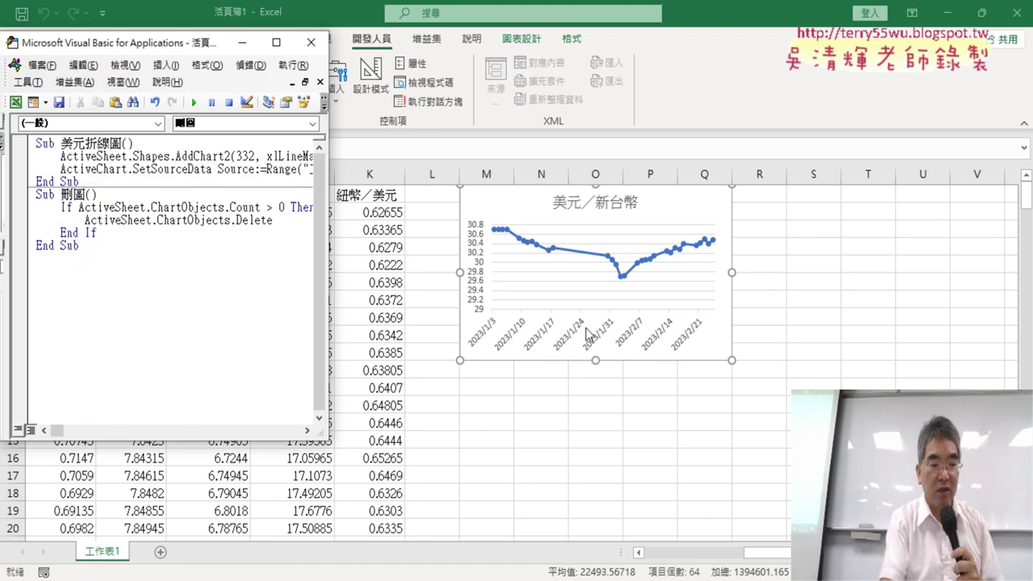
key("ctrl+v")
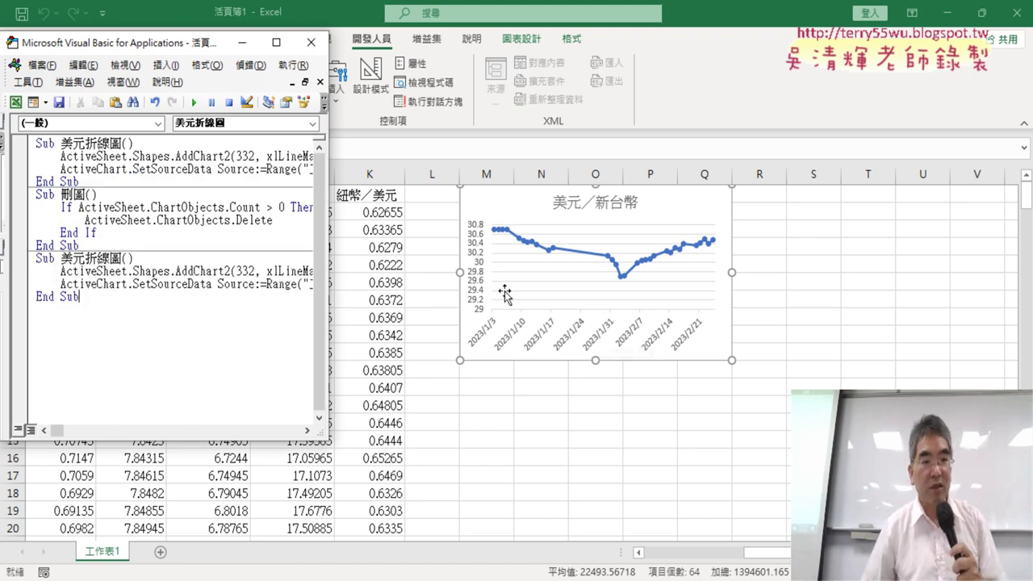
Rename the copied macro to 人民幣折線圖
left_click_drag(84, 260, 60, 259)
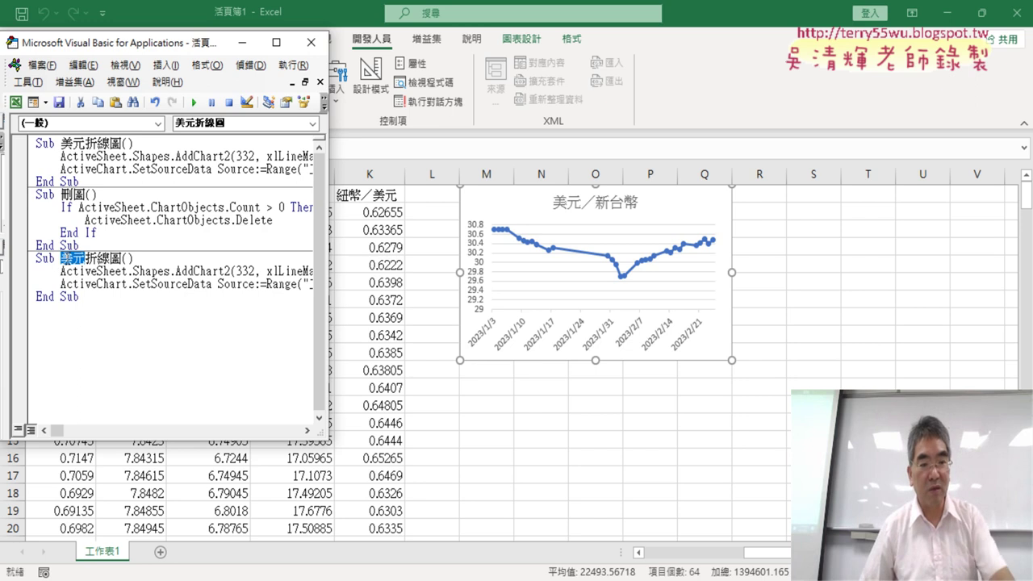
type("j")
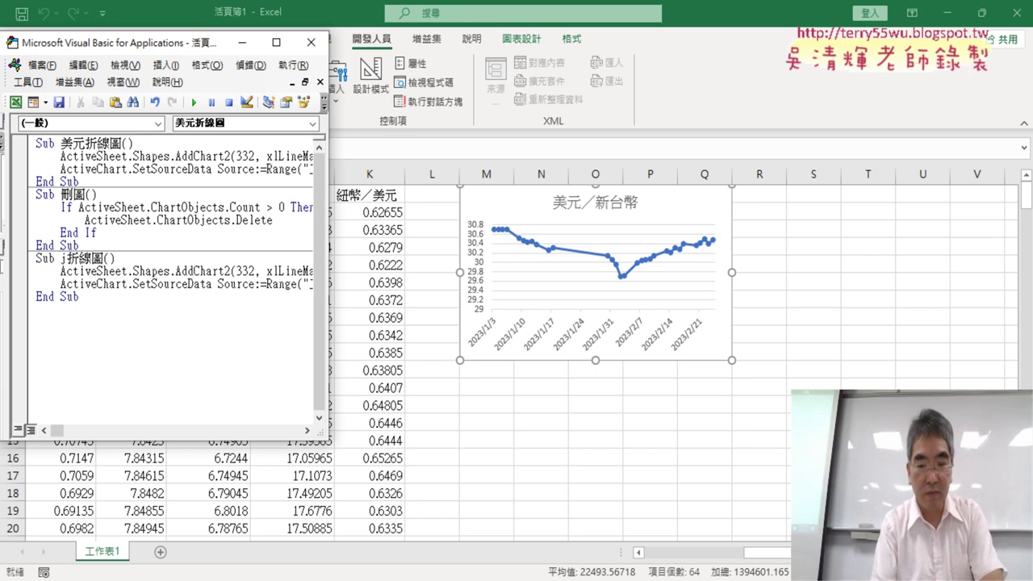
key("BackSpace")
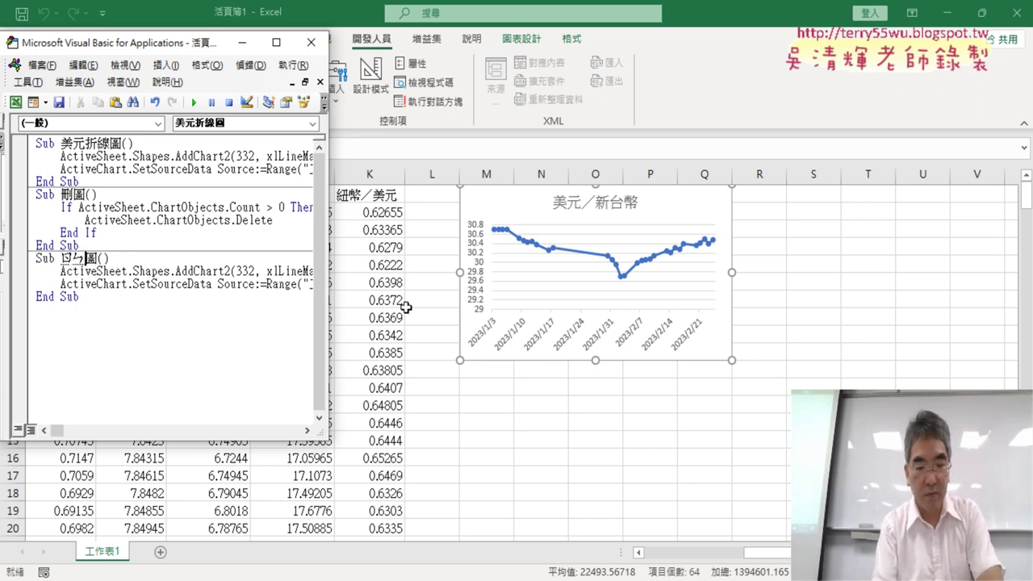
type("民幣折線")
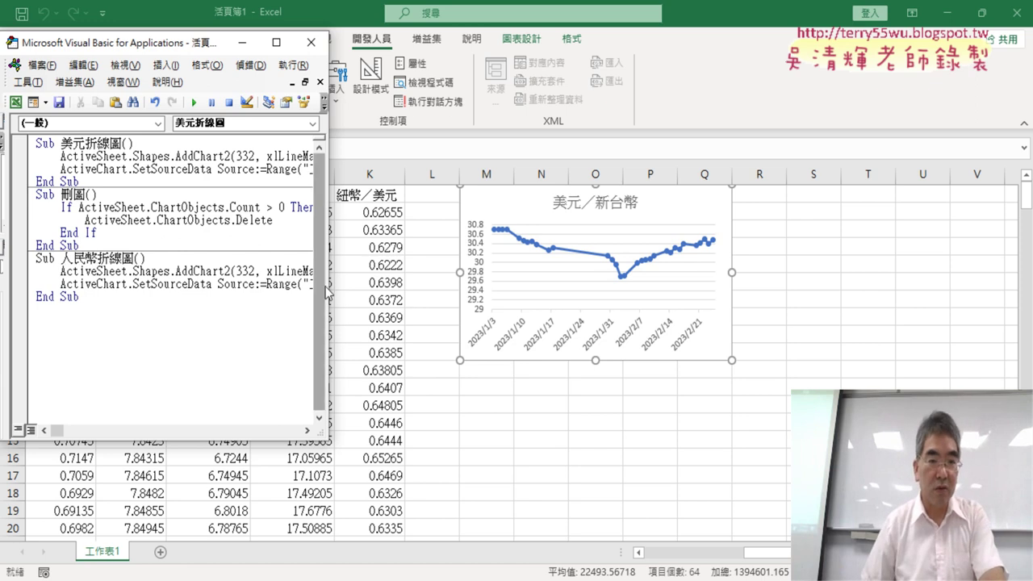
mouse_move(330, 285)
left_mouse_down()
mouse_move(717, 277)
mouse_move(466, 276)
left_mouse_up()
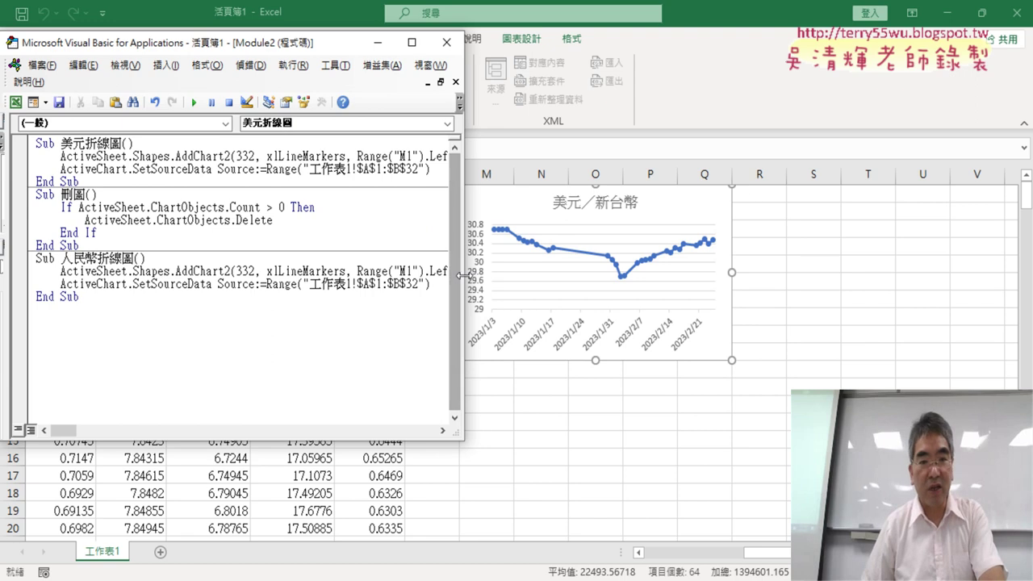
Move the 人民幣折線圖 chart anchor from M1 to R1 and run it to add a second chart
left_click_drag(466, 284, 663, 282)
left_click_drag(408, 255, 399, 254)
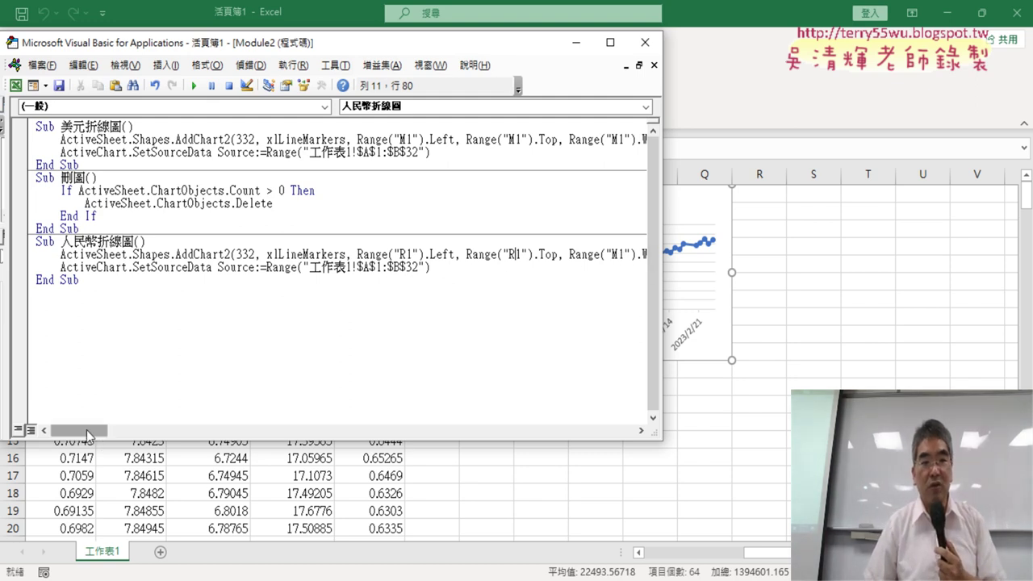
left_click_drag(86, 432, 111, 438)
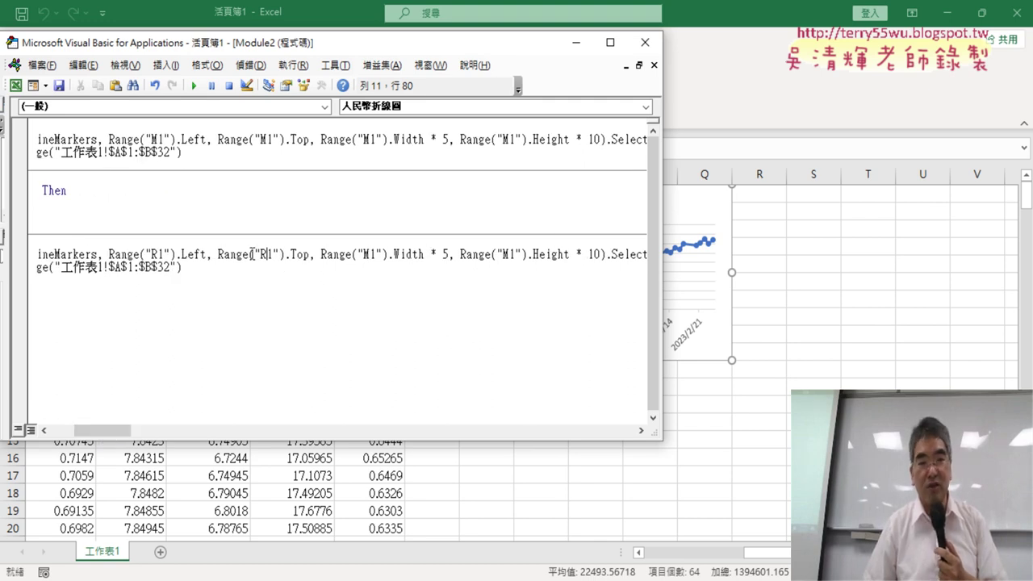
left_click_drag(110, 255, 284, 255)
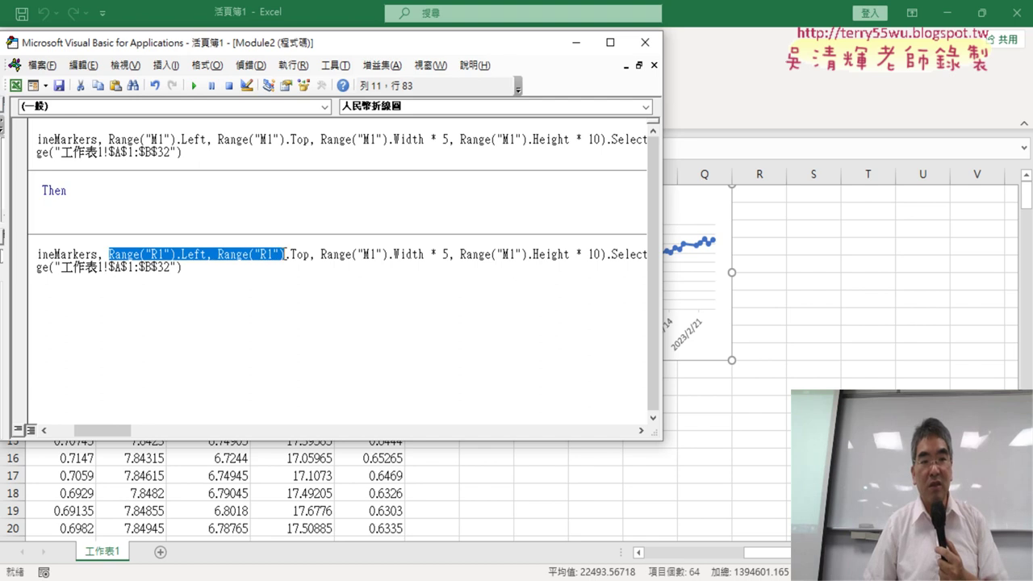
left_click_drag(121, 430, 81, 430)
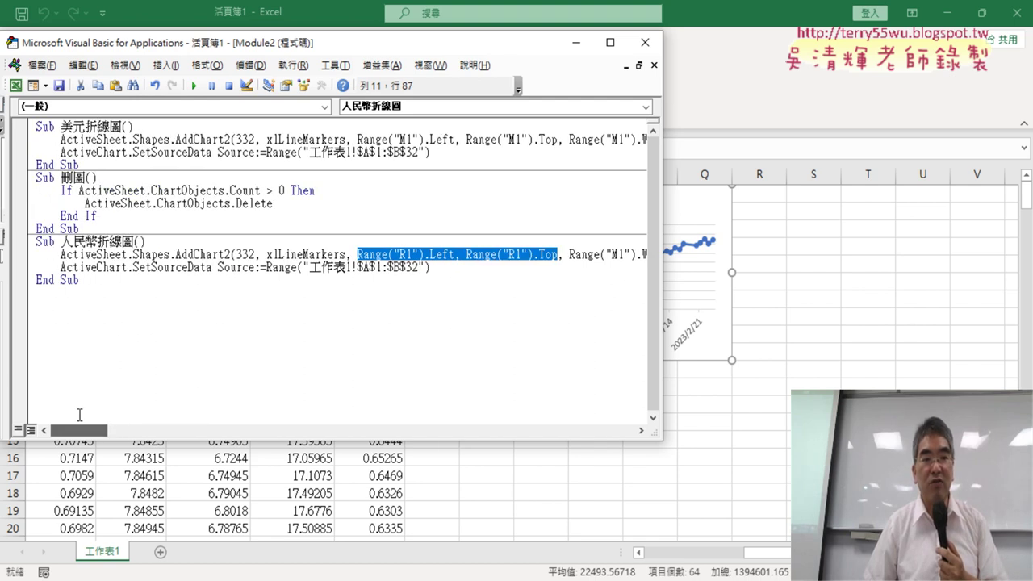
left_click(176, 271)
left_click(193, 85)
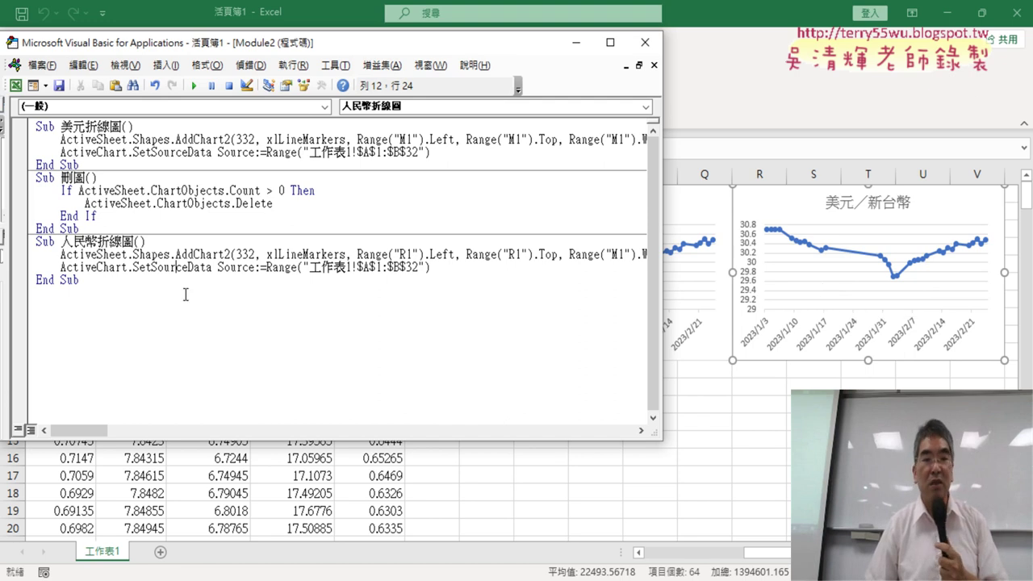
Remove the sheet name 工作表1 and $ signs so the USD range reads Range("A1:B32")
left_click_drag(62, 267, 223, 267)
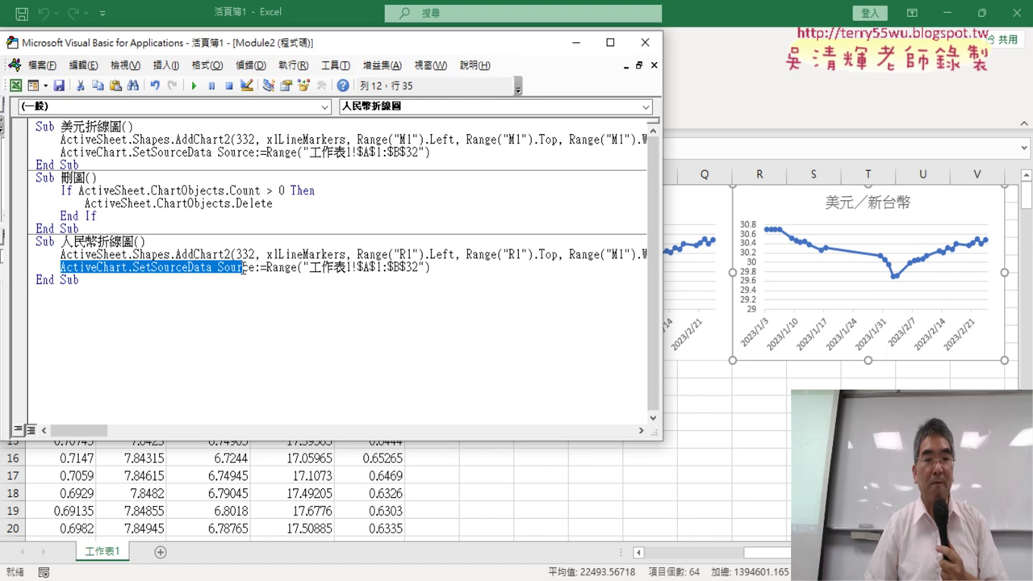
left_click(176, 269)
left_click_drag(152, 267, 201, 272)
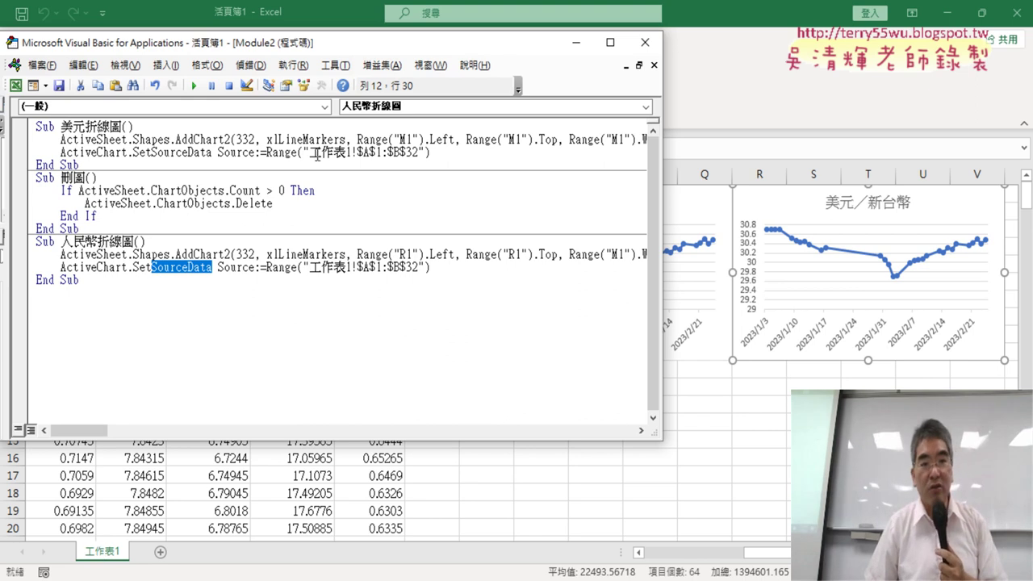
left_click_drag(310, 154, 352, 153)
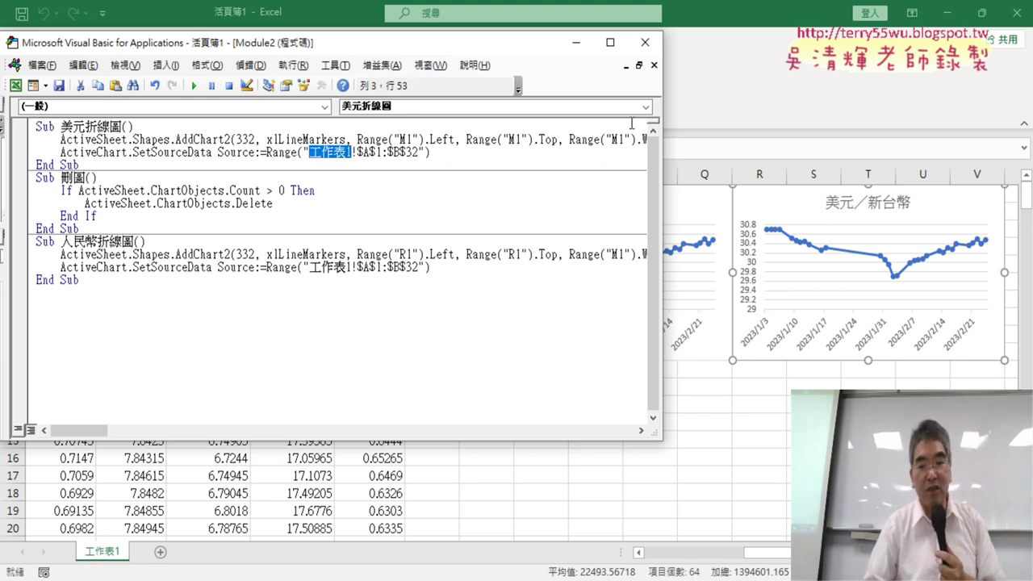
key("Delete")
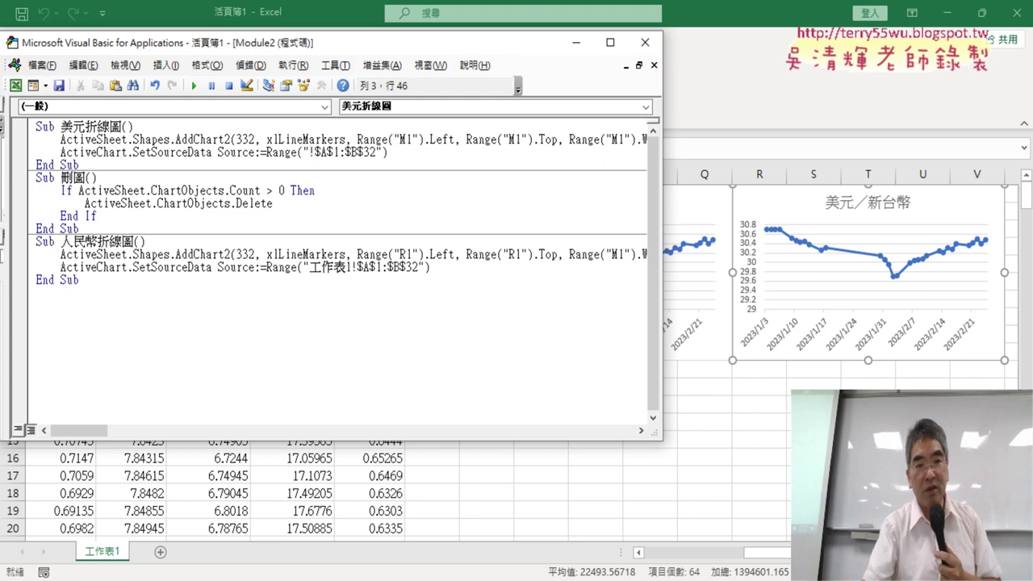
key("Delete")
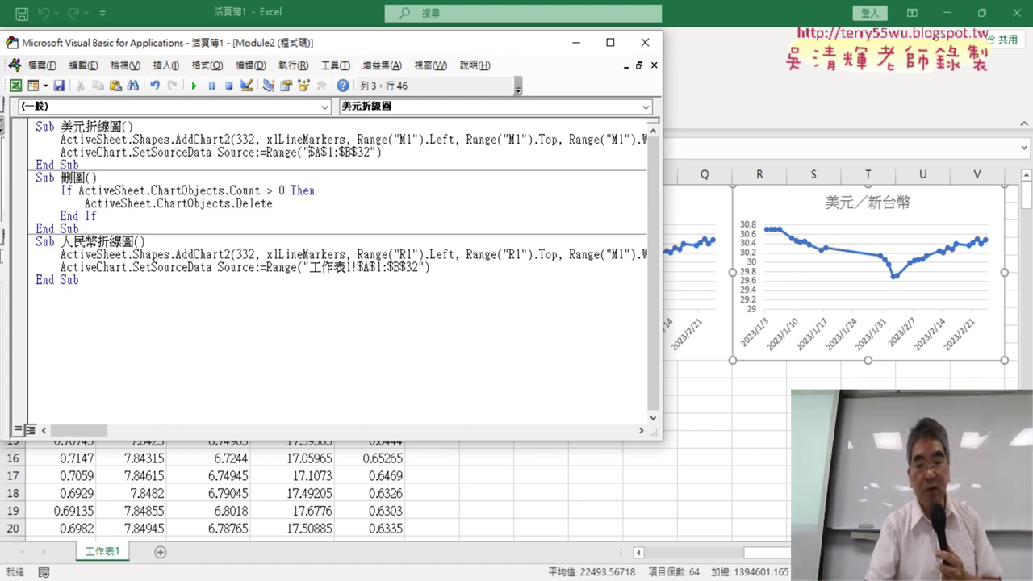
key("Delete")
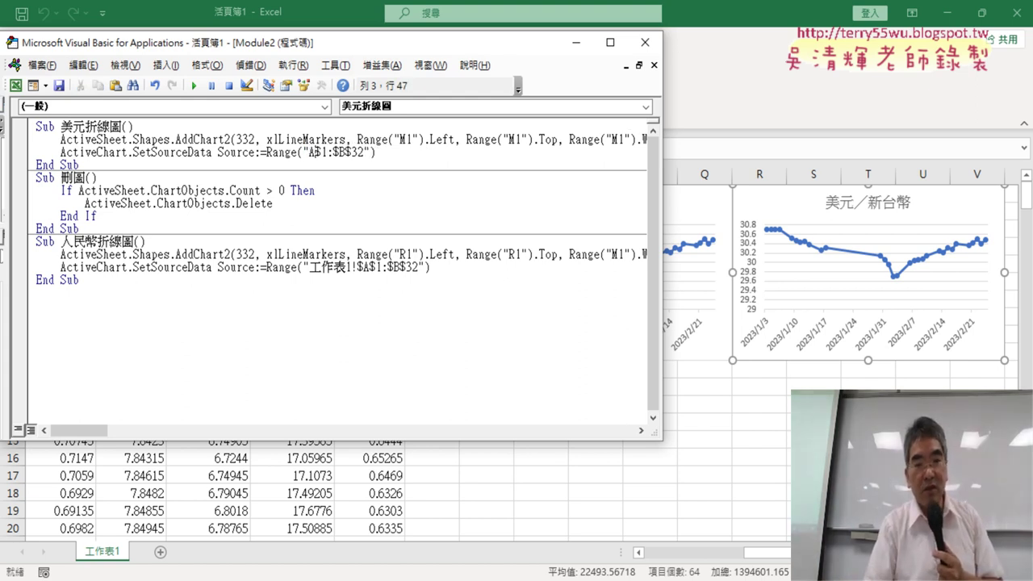
key("Delete")
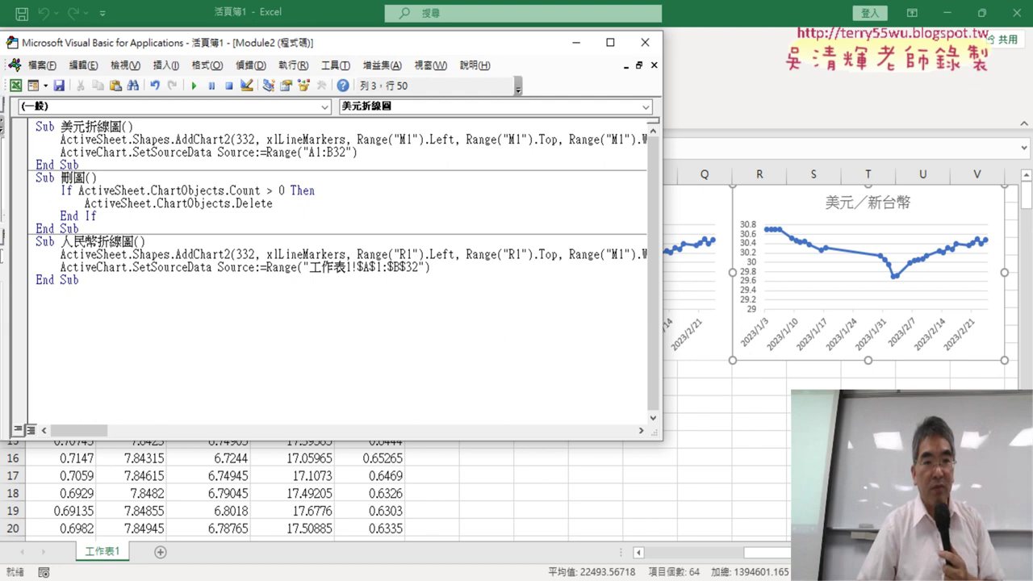
Copy Range("A1:B32") into the RMB macro's SetSourceData and change it to A1:C32
left_click_drag(359, 153, 267, 152)
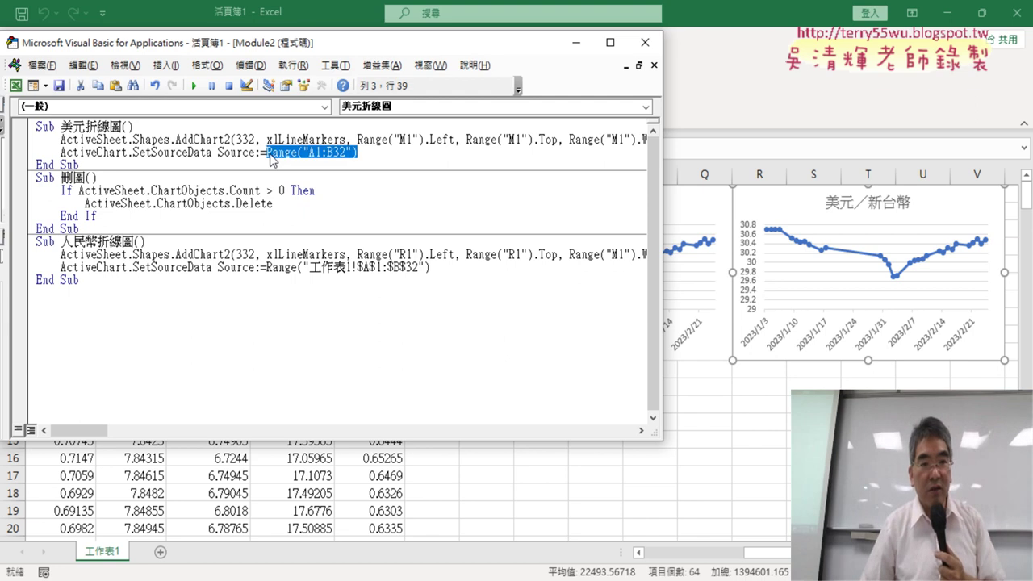
right_click(289, 154)
left_click(323, 183)
left_click_drag(430, 267, 272, 269)
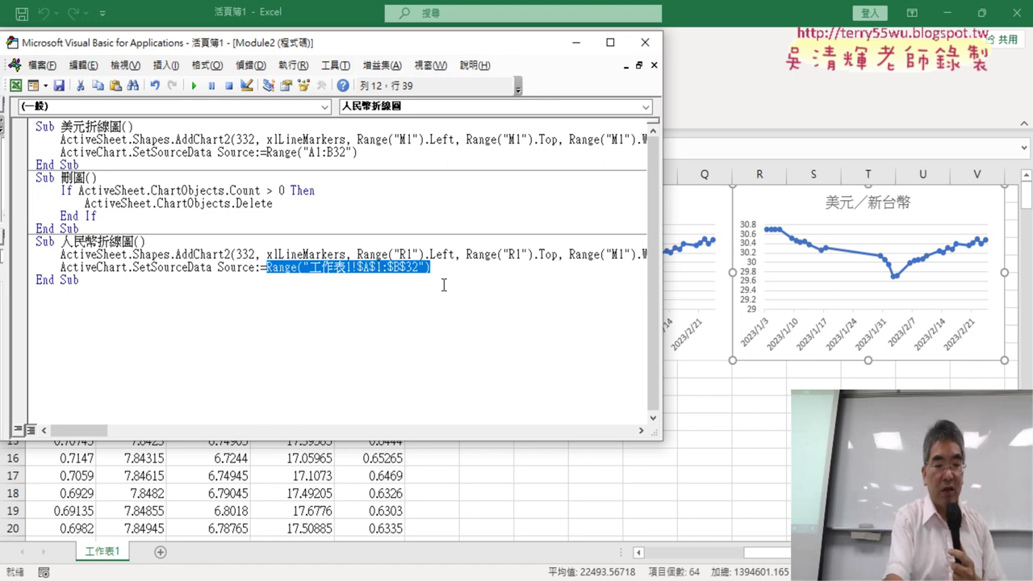
key("ctrl+v")
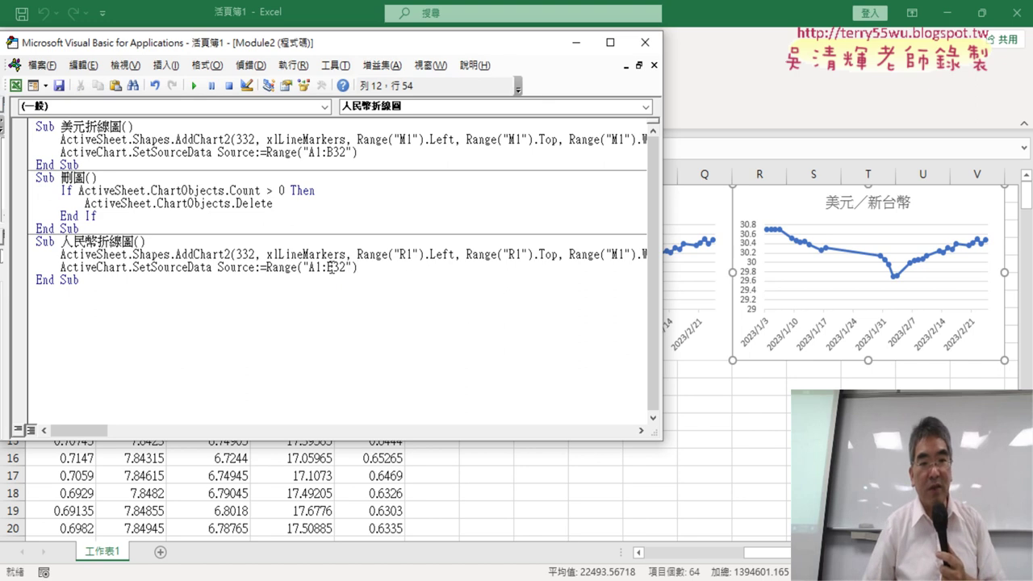
left_click_drag(327, 267, 335, 267)
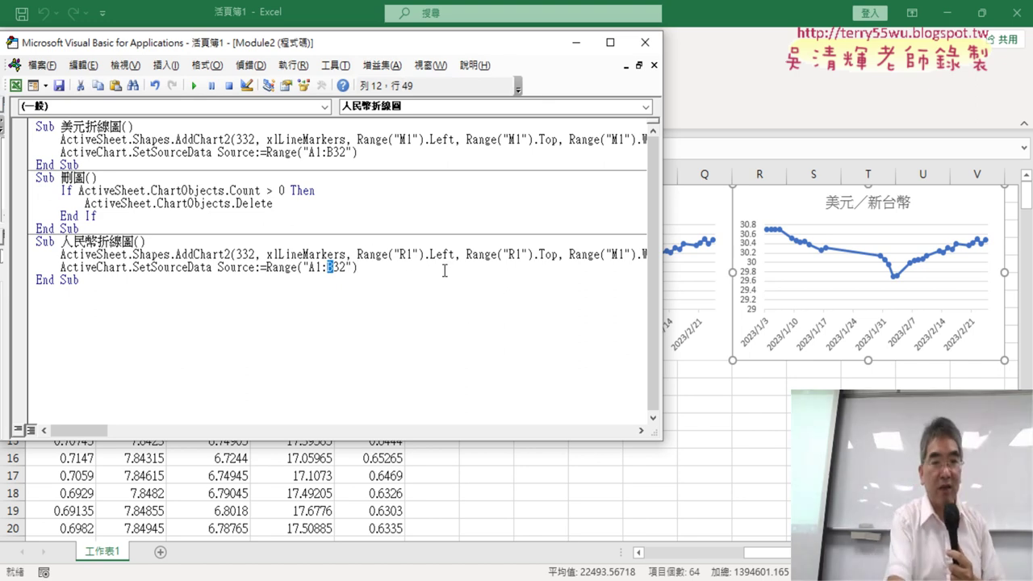
type("C")
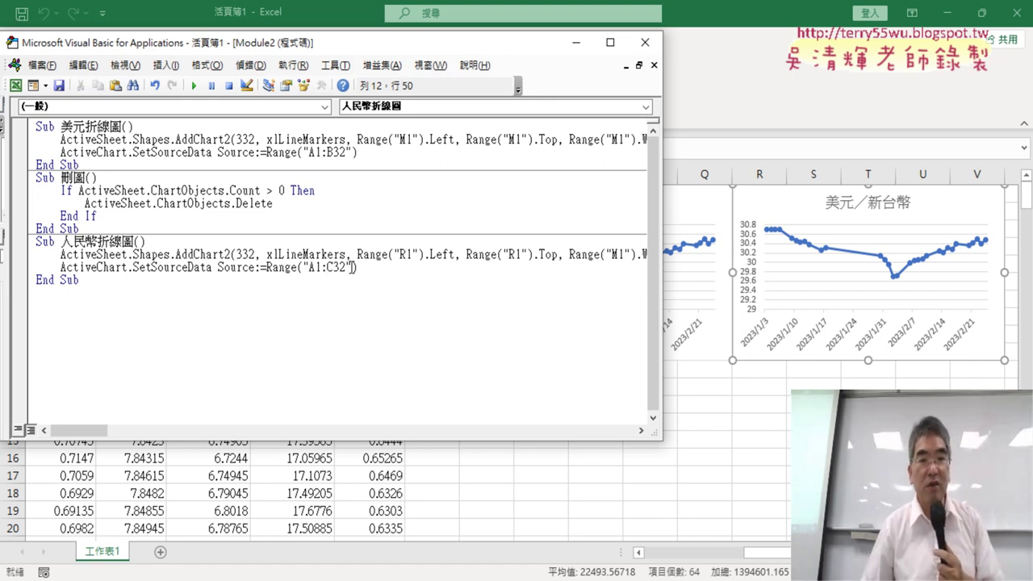
Test the RMB macro, then rewrite its source as Range("A1:A32,C1:C32")
left_click(194, 84)
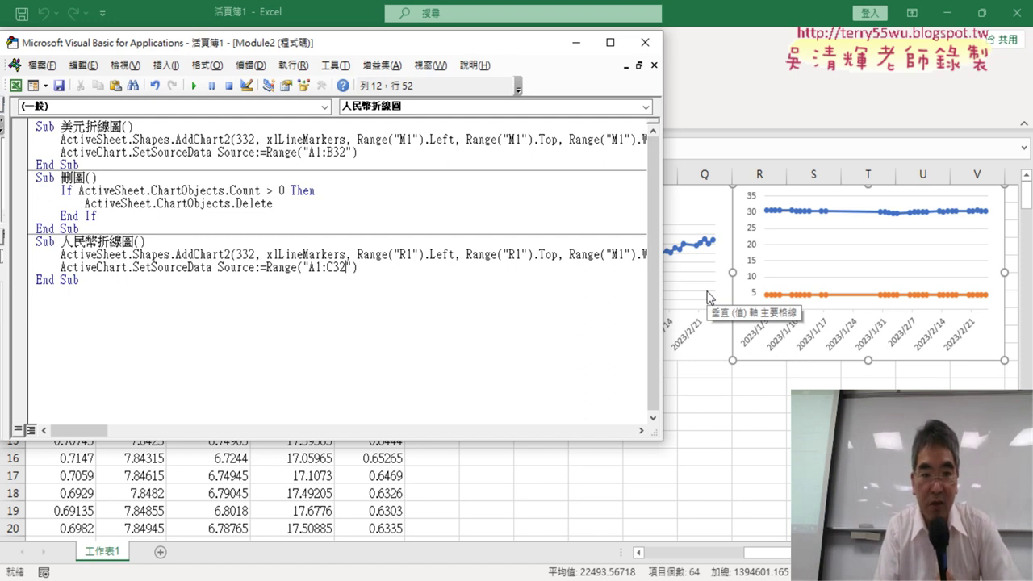
key("Left")
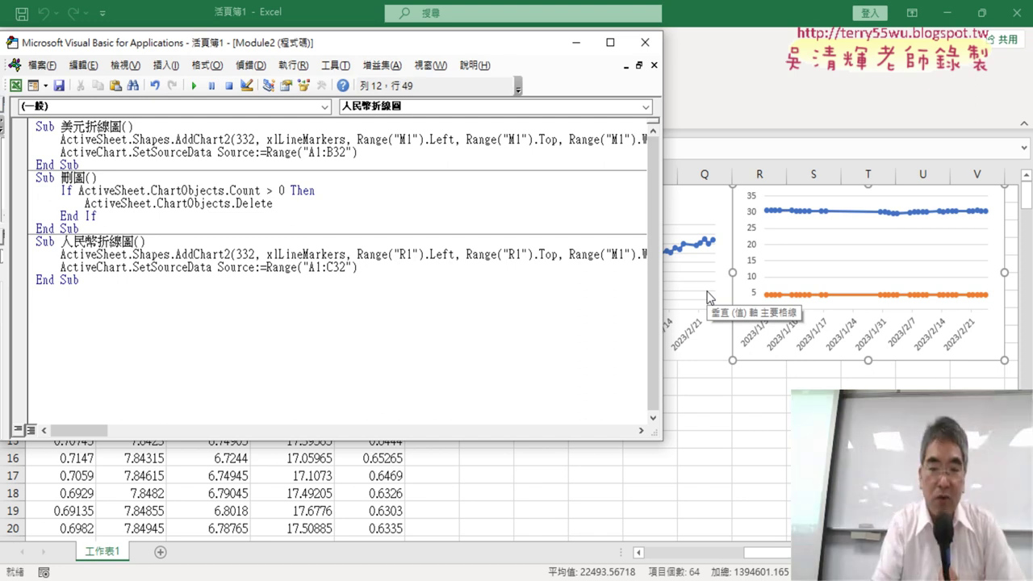
key("Delete")
type("A32,")
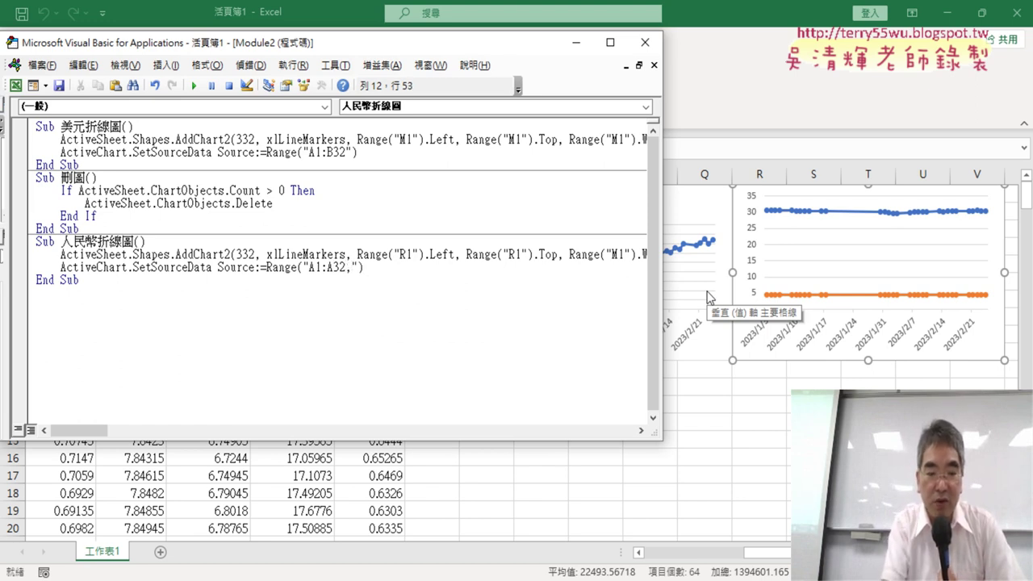
type("C1")
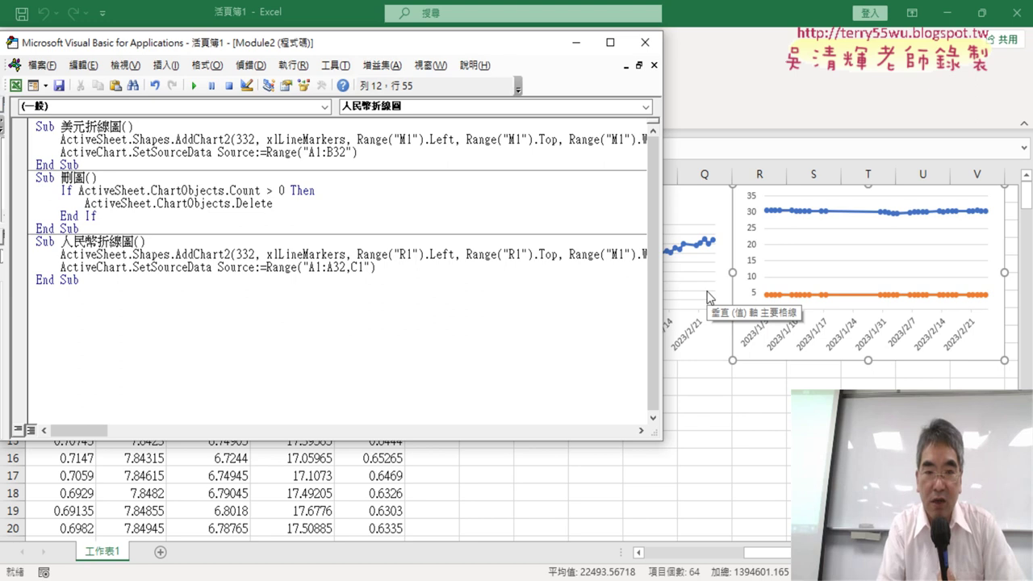
type(":C")
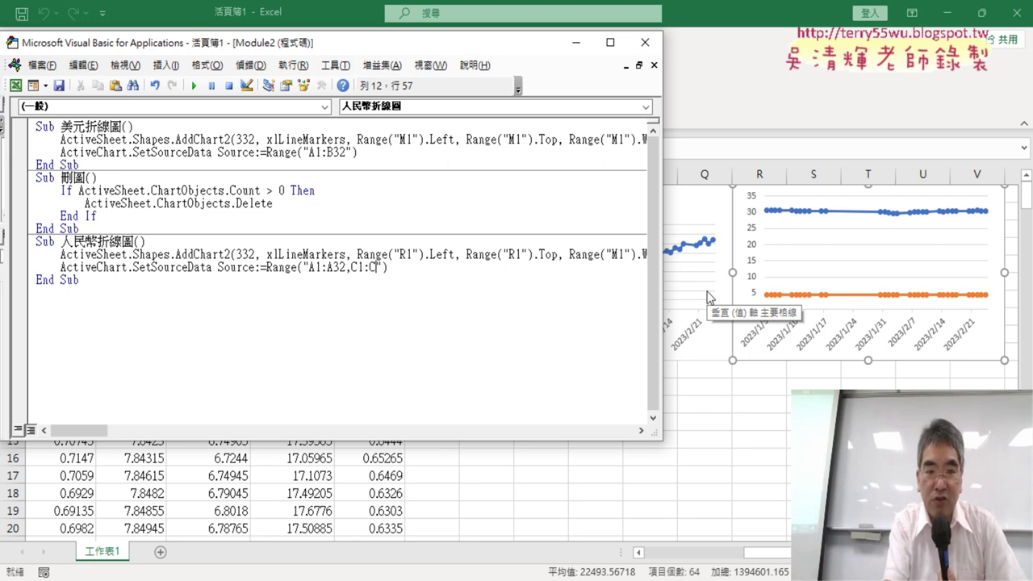
type("2")
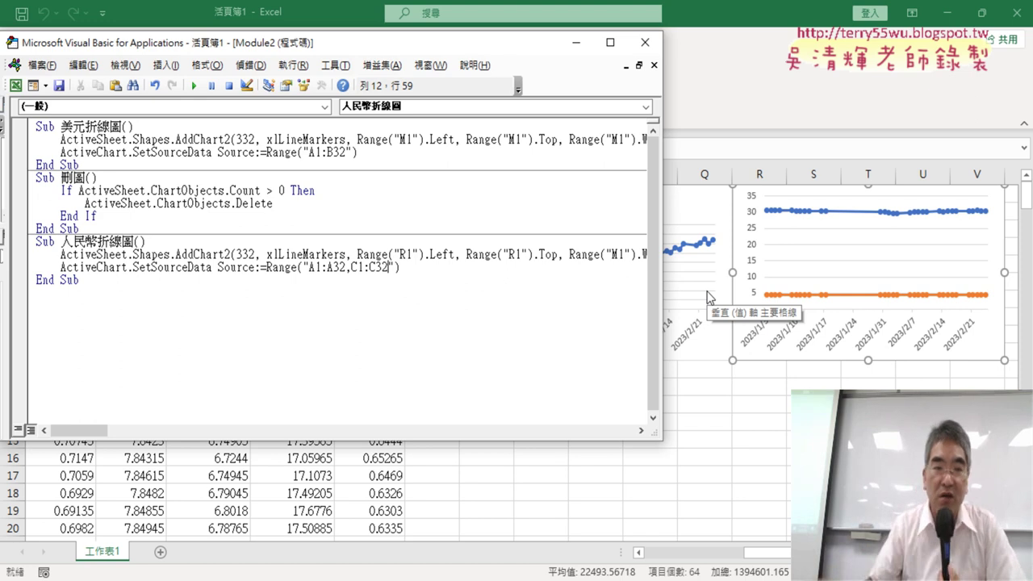
Clear charts with 刪圖, then run 美元折線圖 and 人民幣折線圖 to draw both charts side by side
left_click(248, 203)
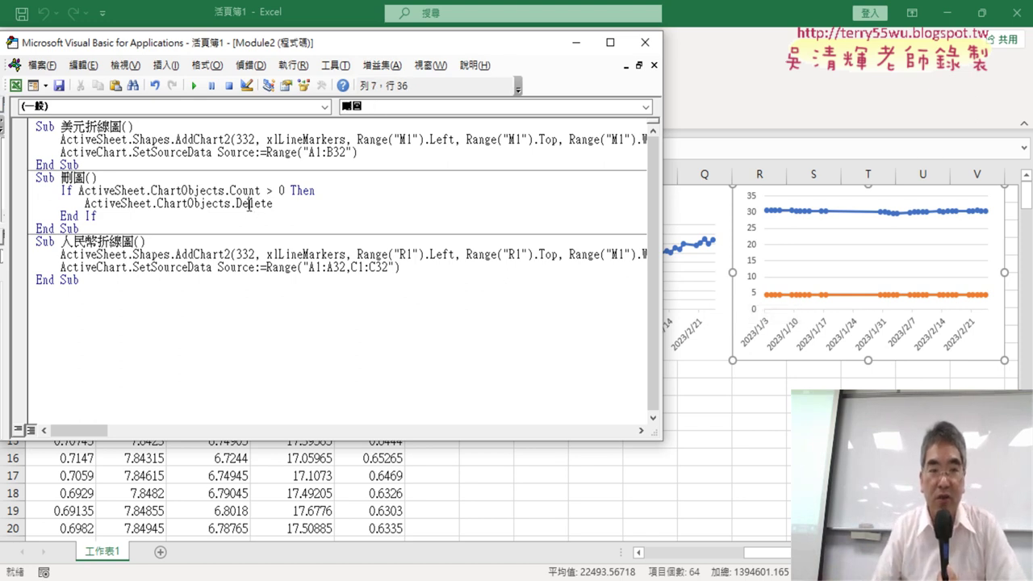
left_click(193, 86)
left_click(255, 273)
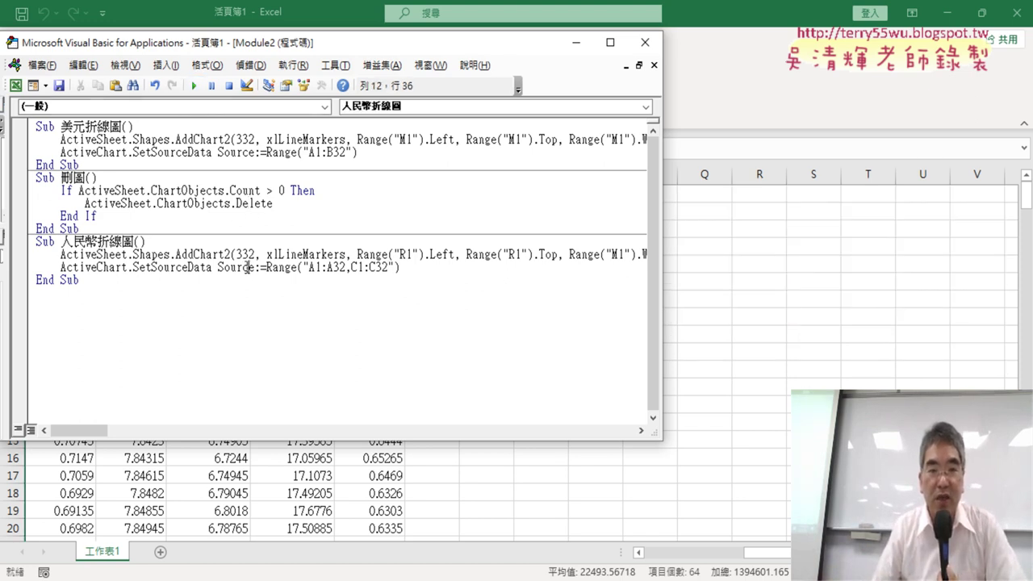
left_click(199, 139)
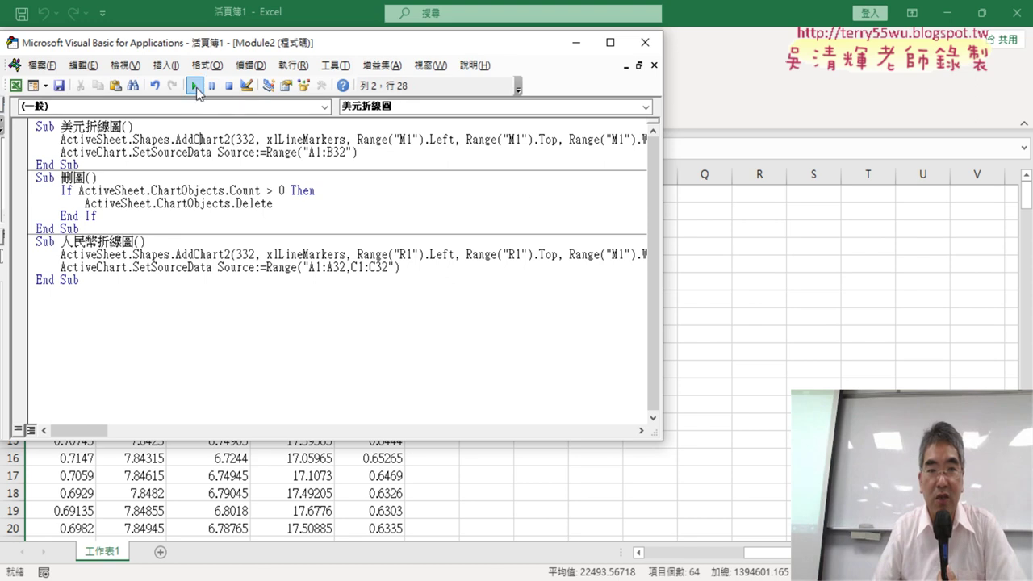
left_click(193, 86)
left_click_drag(662, 241, 444, 246)
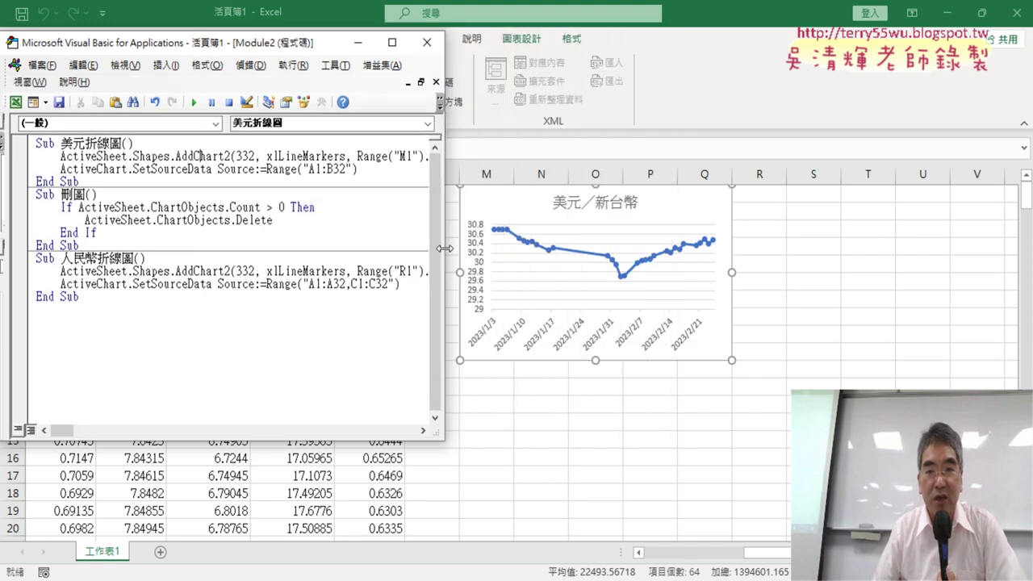
left_click(275, 287)
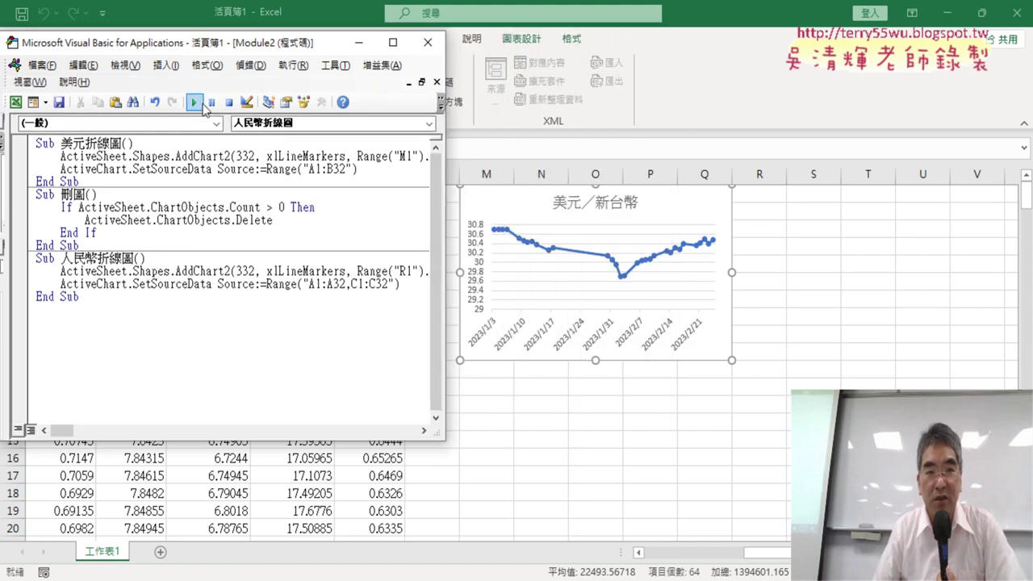
left_click(194, 101)
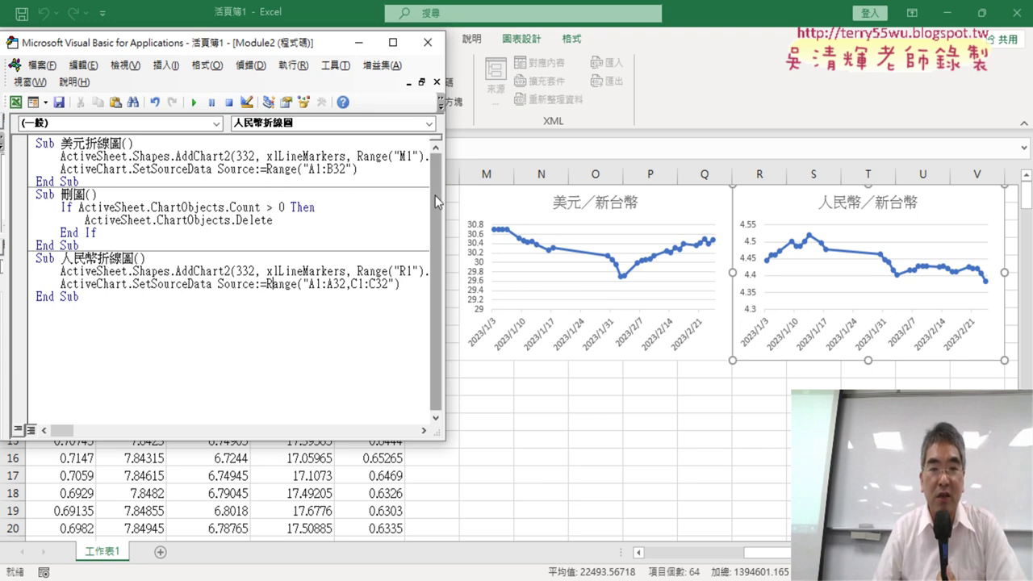
left_click_drag(444, 199, 568, 200)
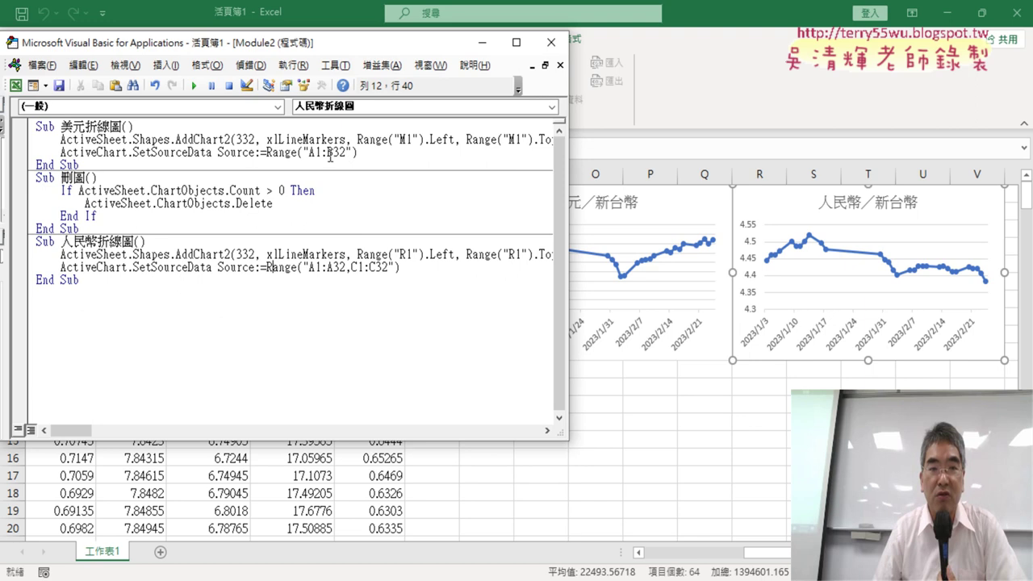
Change the 美元折線圖 SetSourceData range to Range("A1:A32,B1:B32")
left_click(330, 153)
key("shift+Left")
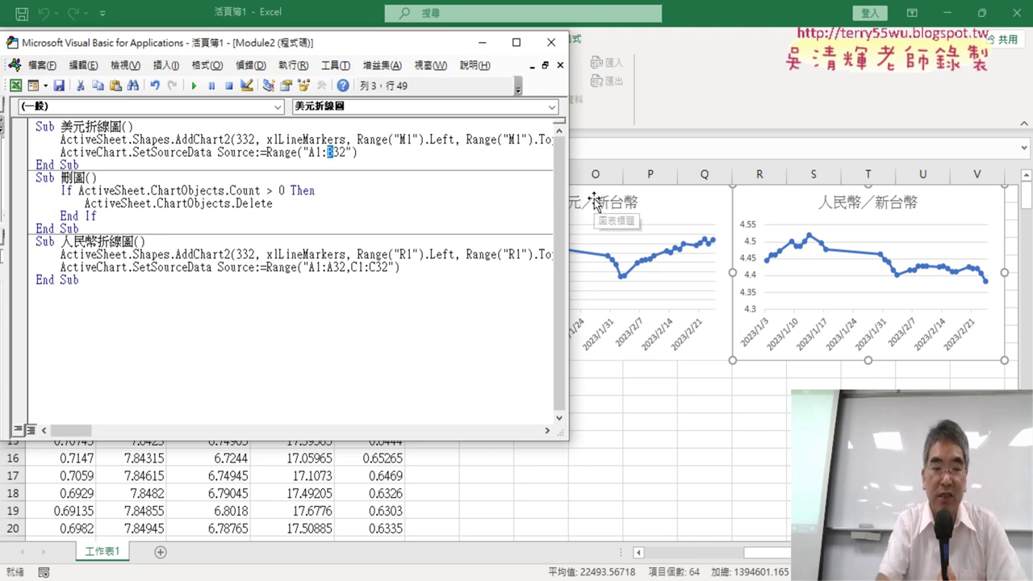
type("A32")
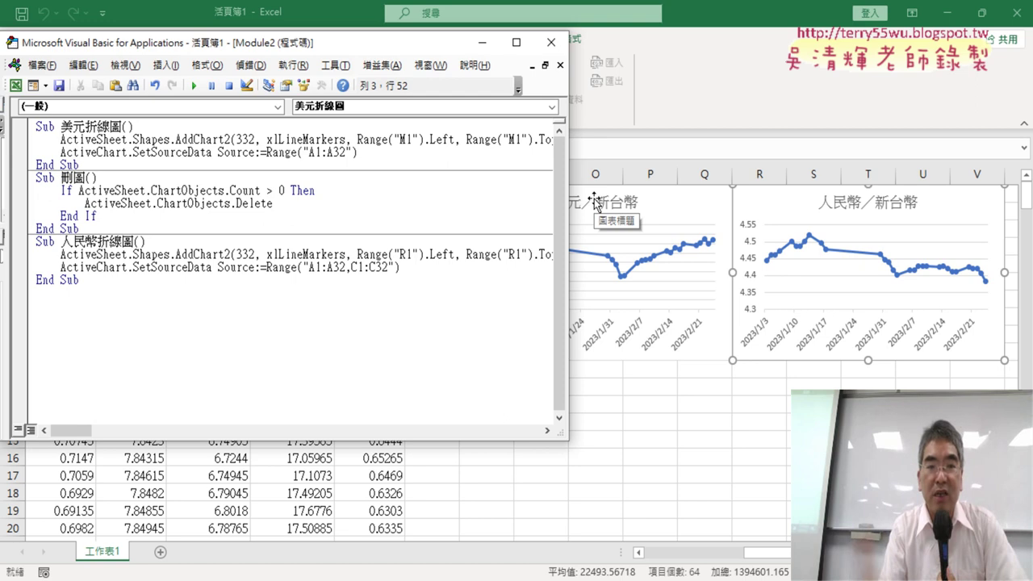
type(",")
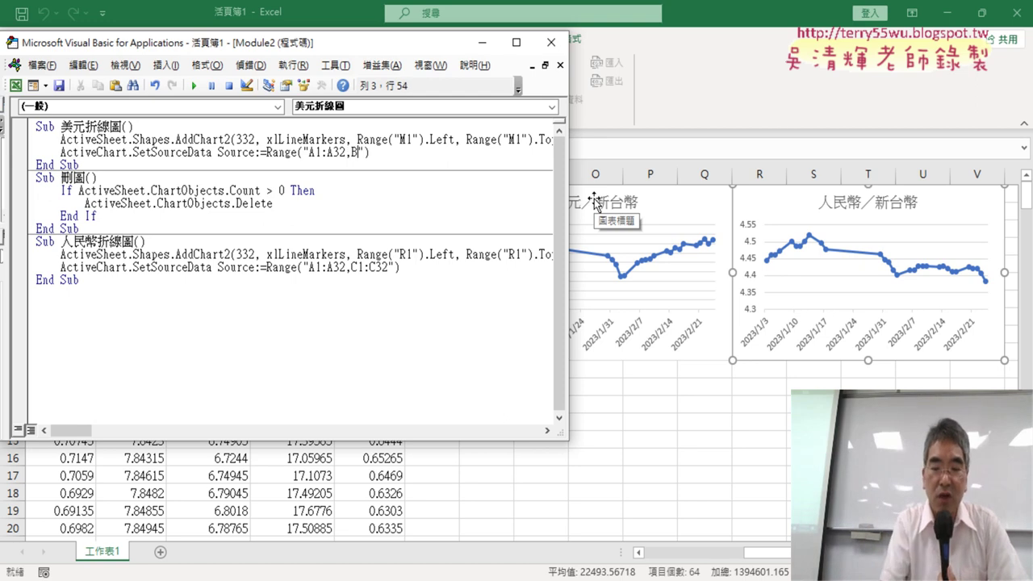
type("B1:B")
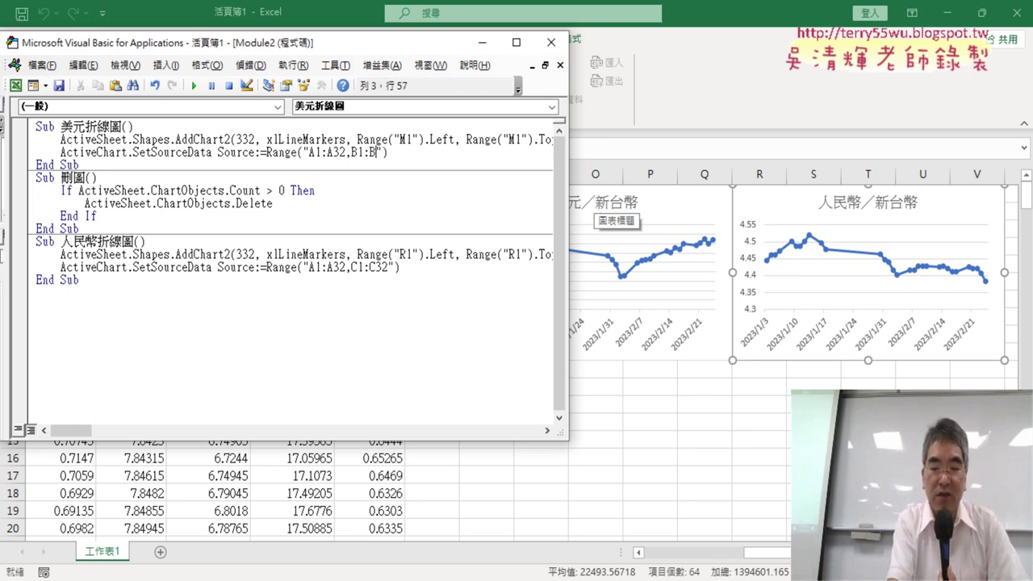
type("32")
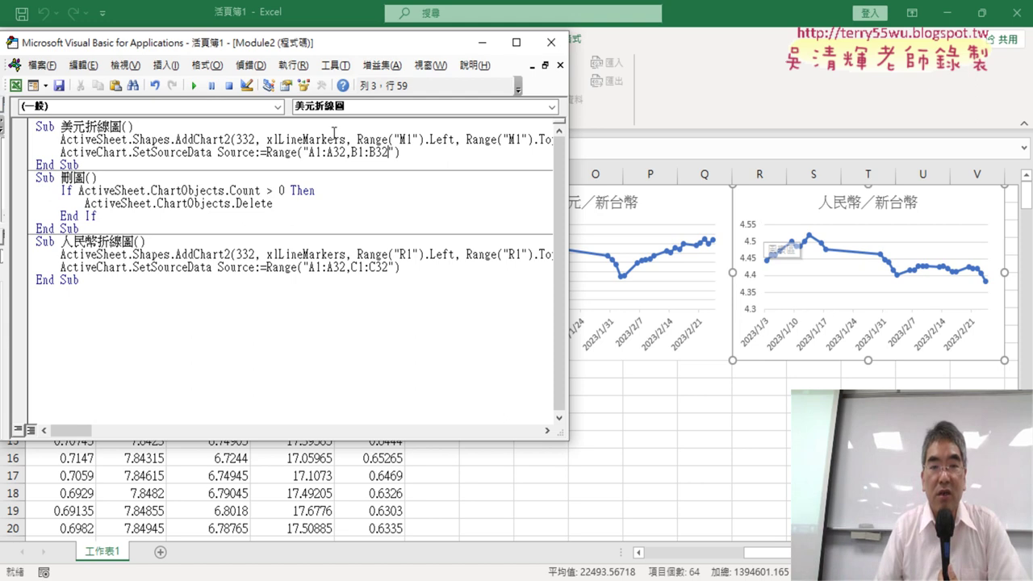
left_click_drag(352, 154, 393, 154)
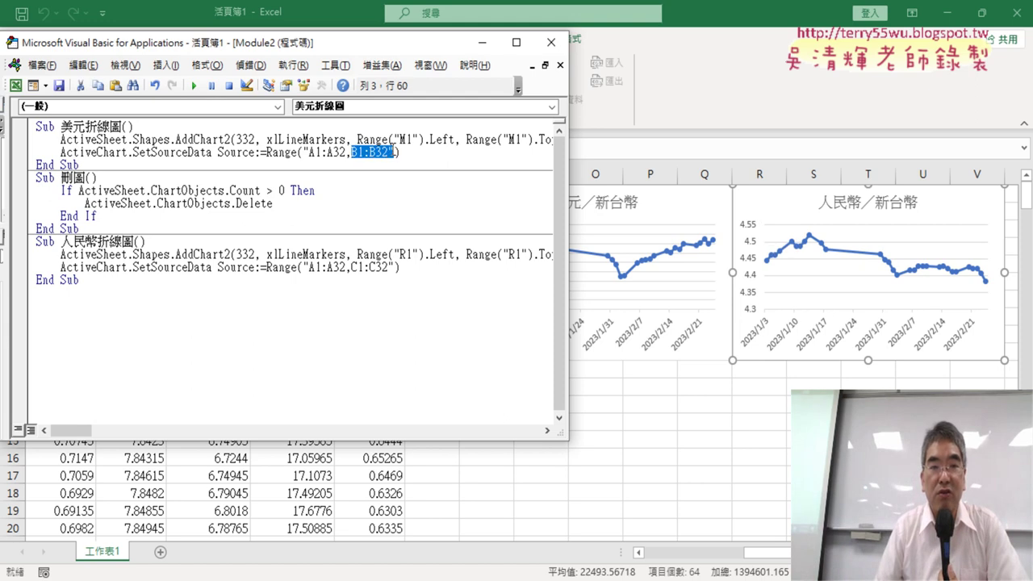
left_click_drag(568, 234, 442, 242)
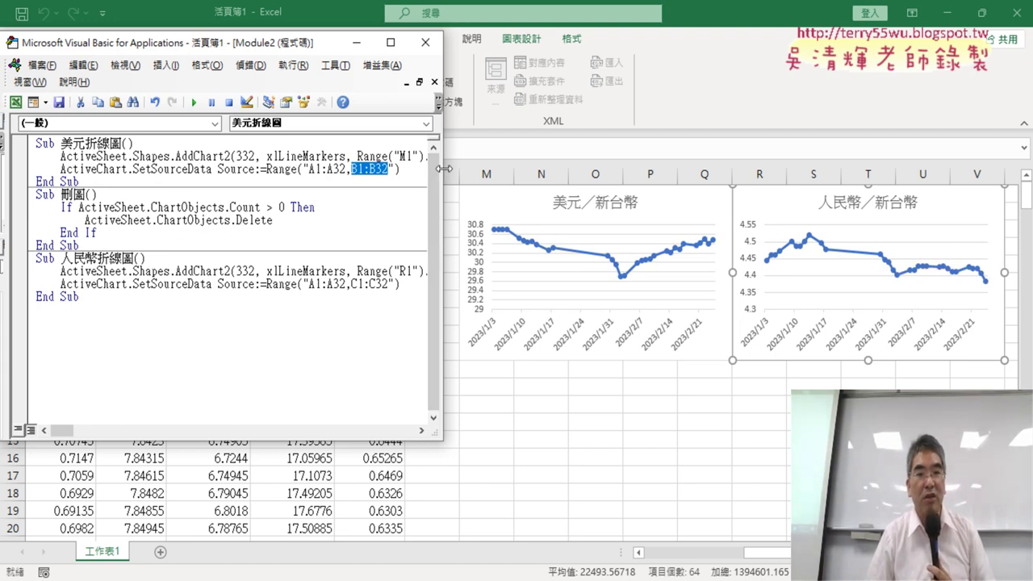
Duplicate the USD chart macro below the RMB macro and rename it 歐元折線圖
left_click_drag(443, 175, 646, 174)
left_click_drag(24, 166, 25, 129)
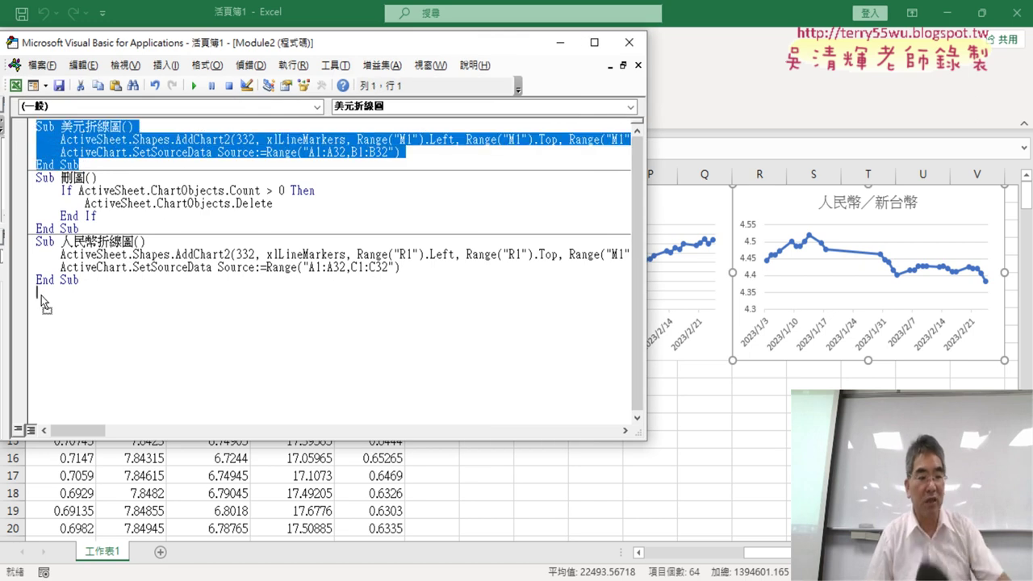
left_click_drag(40, 292, 40, 292)
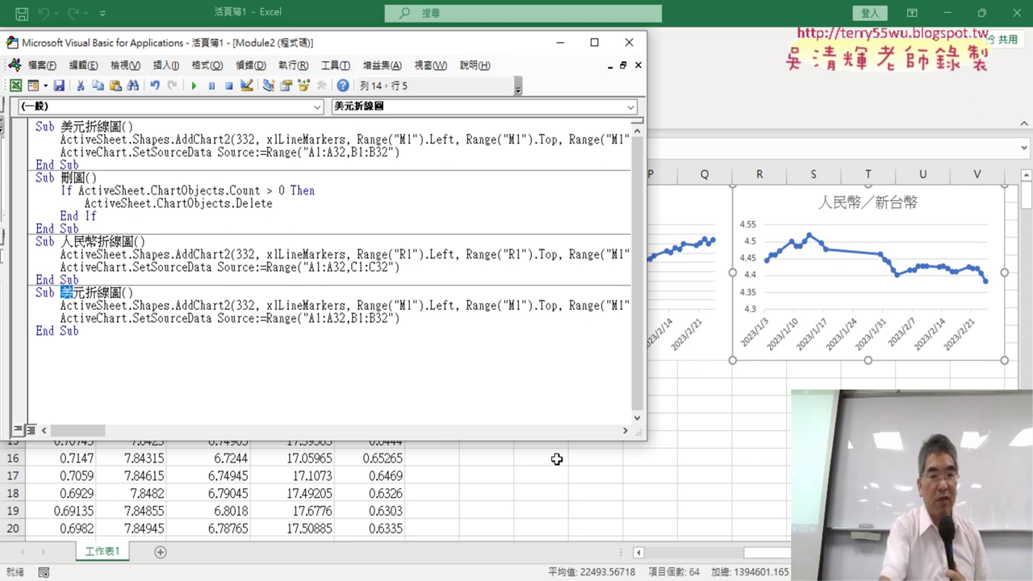
key("BackSpace")
key("Left")
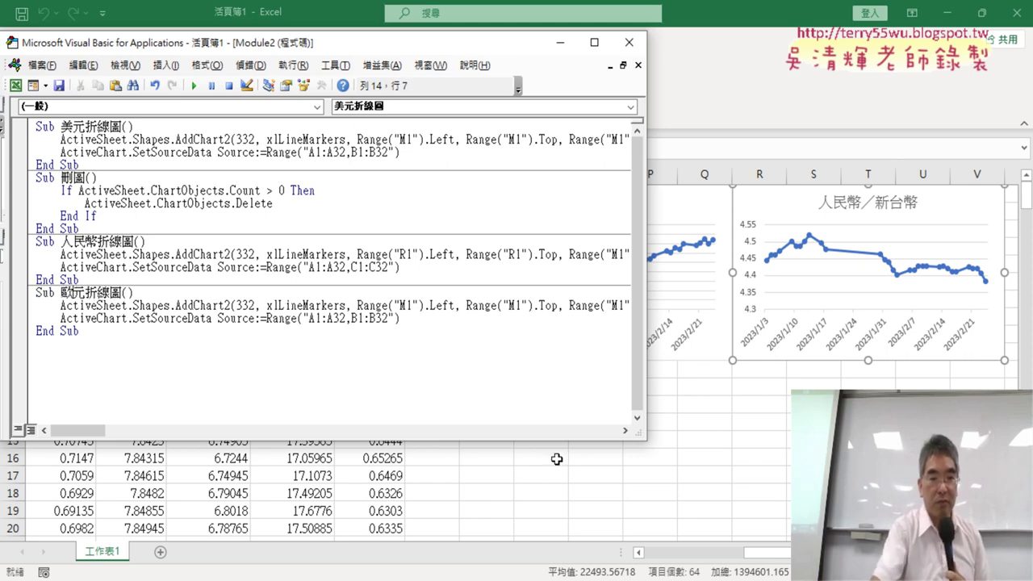
type("歐")
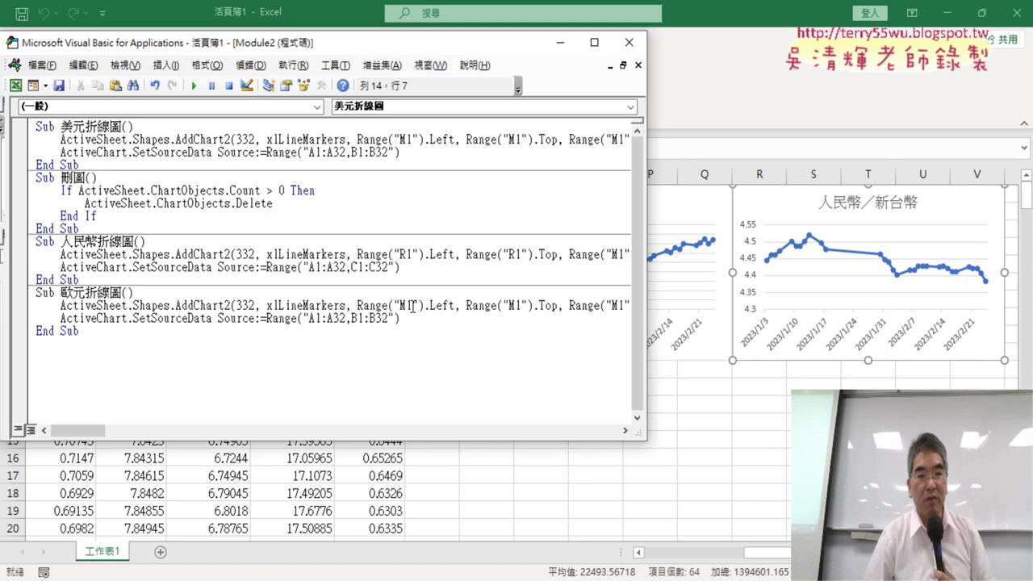
Anchor the 歐元折線圖 chart at M11 and chart Range("A1:A32,D1:D32")
left_click_drag(645, 307, 421, 297)
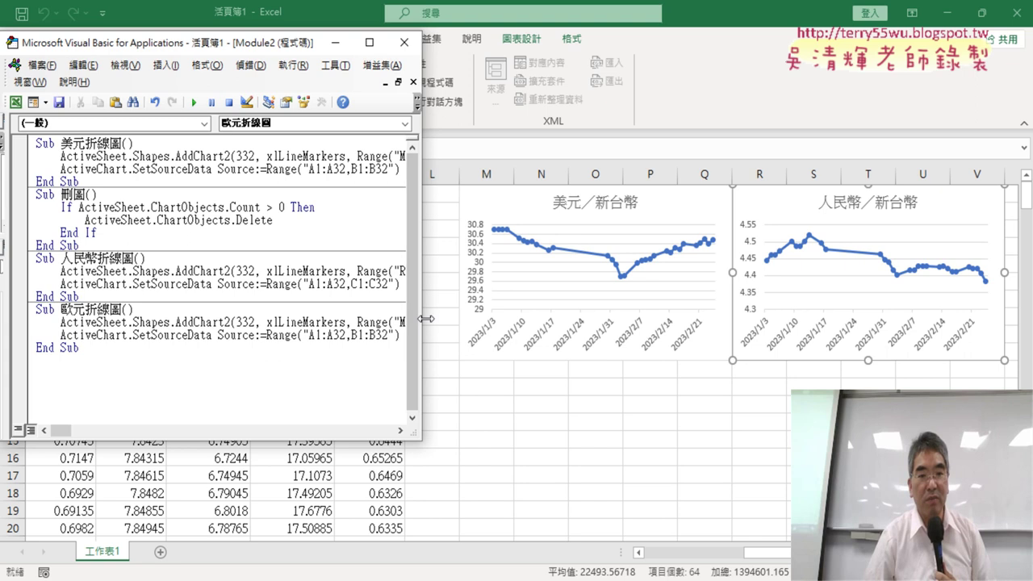
left_click_drag(421, 323, 672, 328)
type("1")
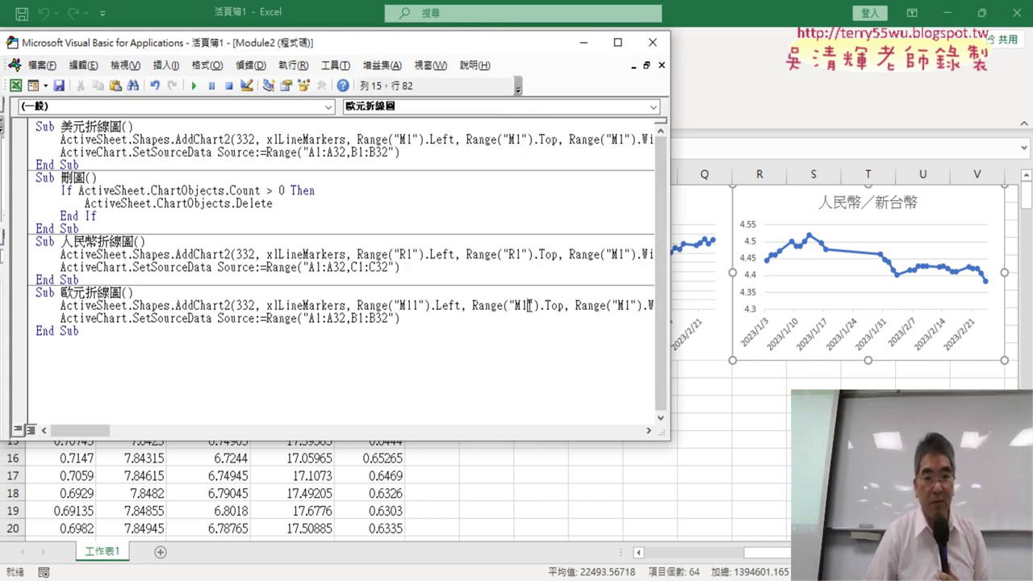
type("1")
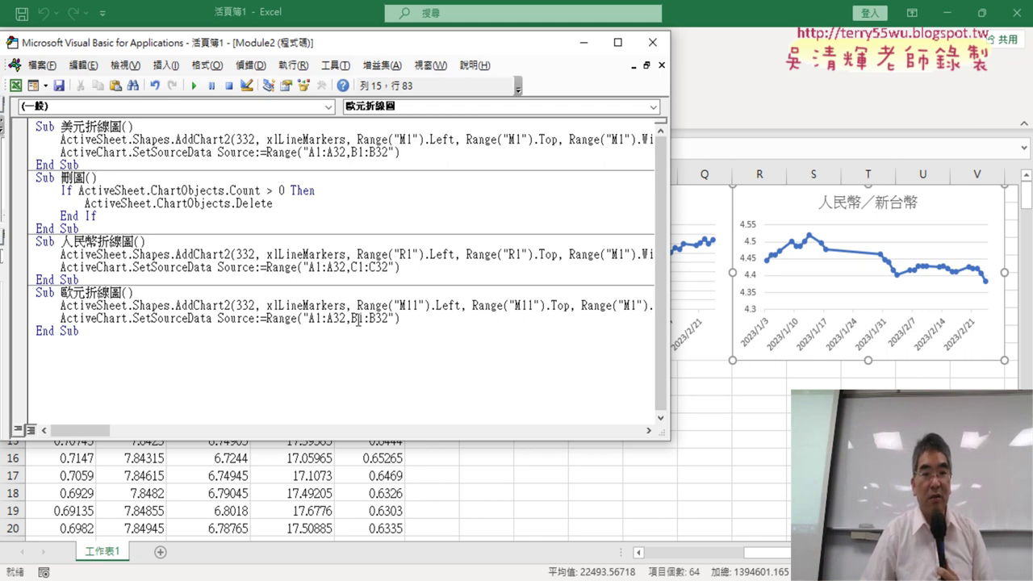
type("D")
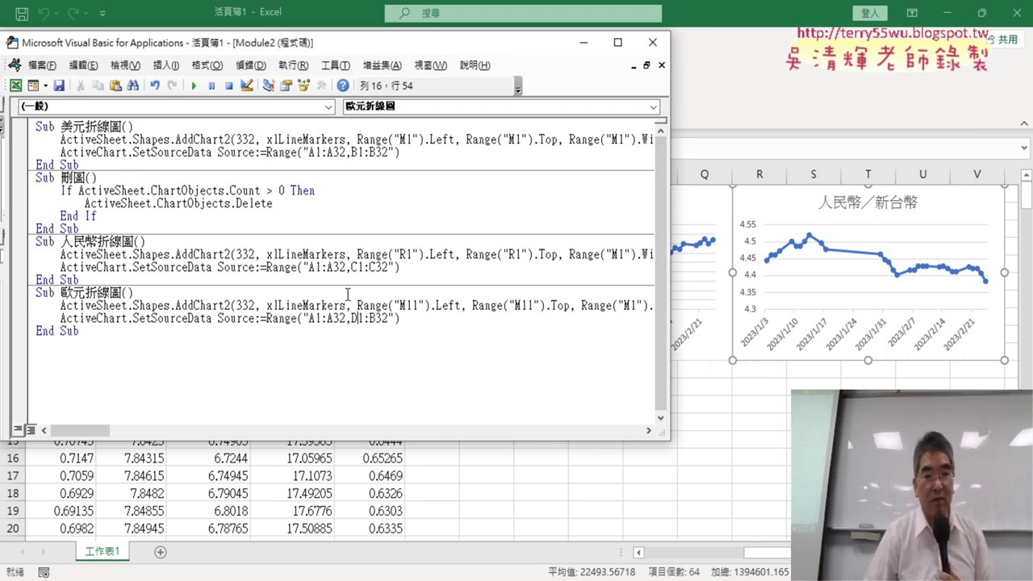
left_click_drag(372, 319, 379, 319)
type("D")
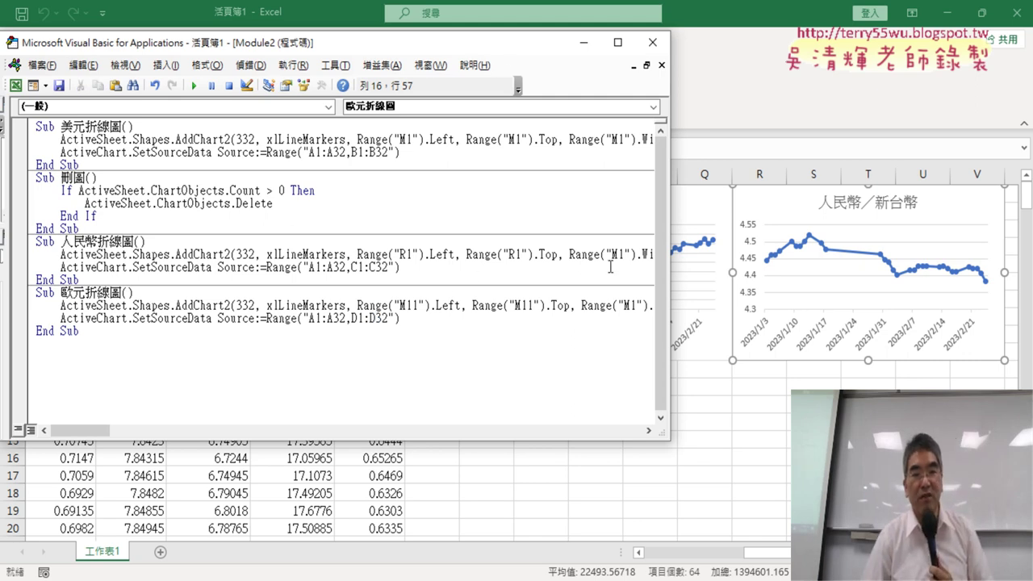
left_click_drag(669, 278, 393, 252)
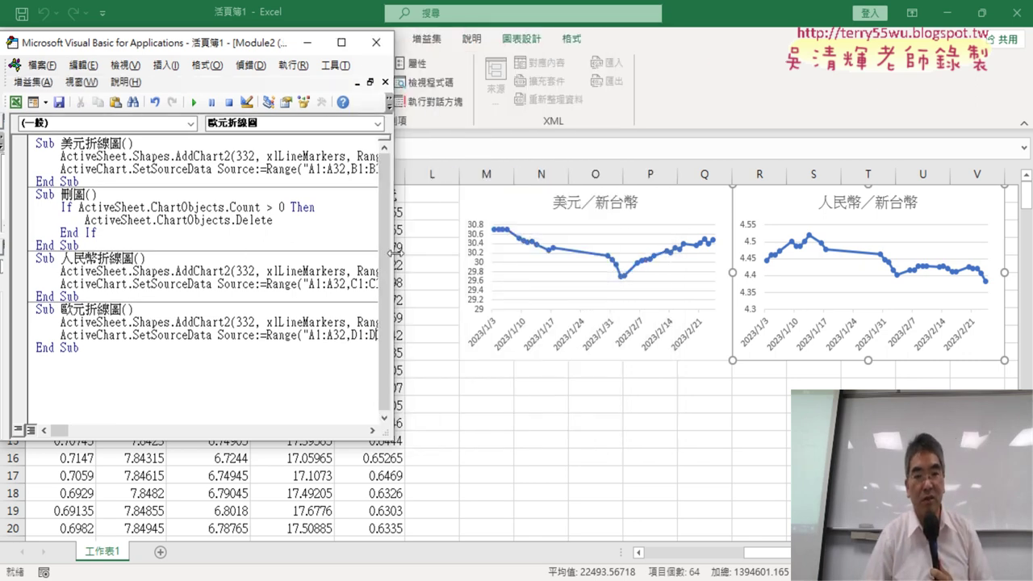
left_click(202, 322)
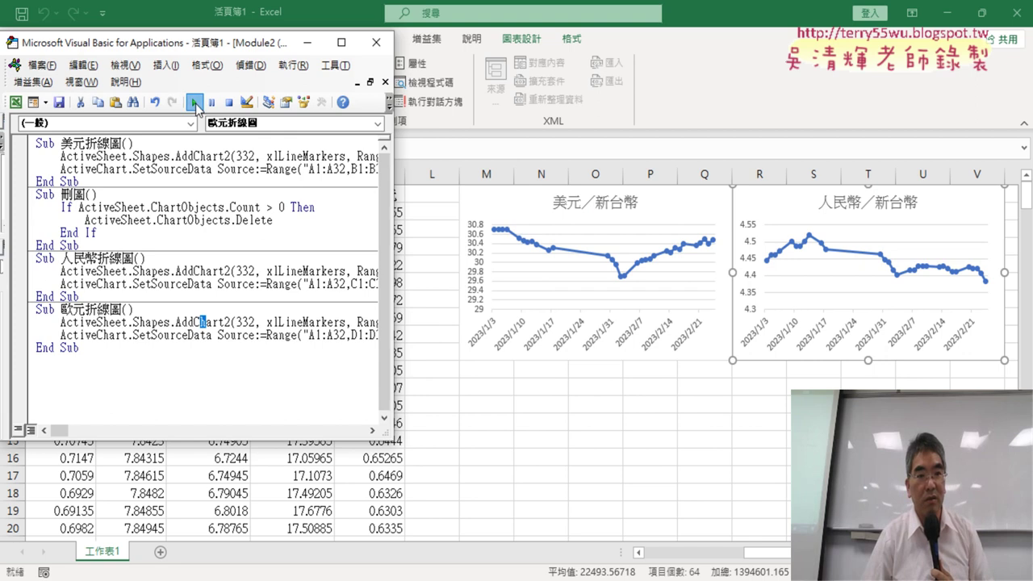
Run 歐元折線圖 and check the new 歐元/美元 chart below the USD chart
left_click(195, 102)
left_click(208, 475)
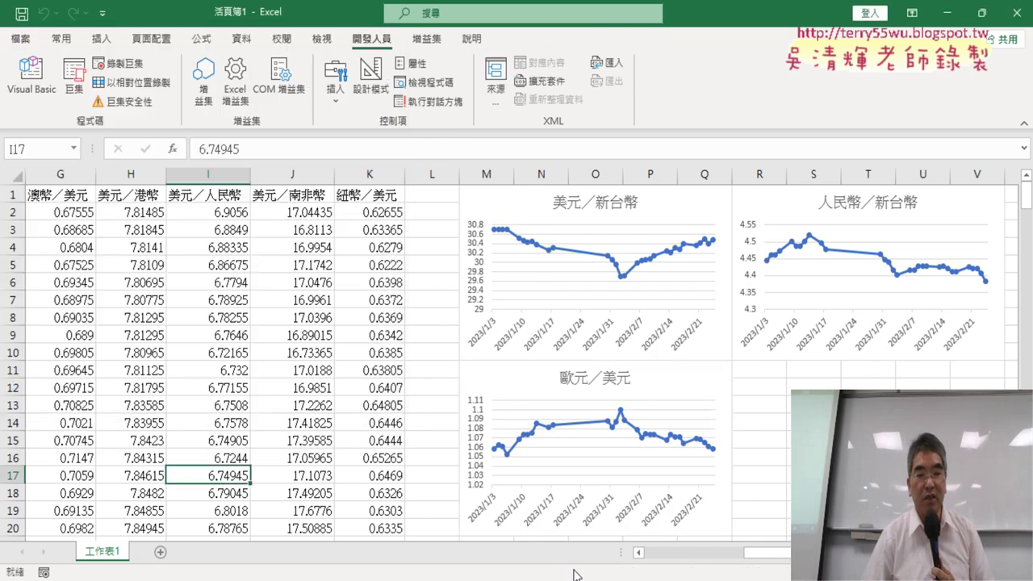
scroll(676, 538, "left", 3)
scroll(676, 538, "left", 3)
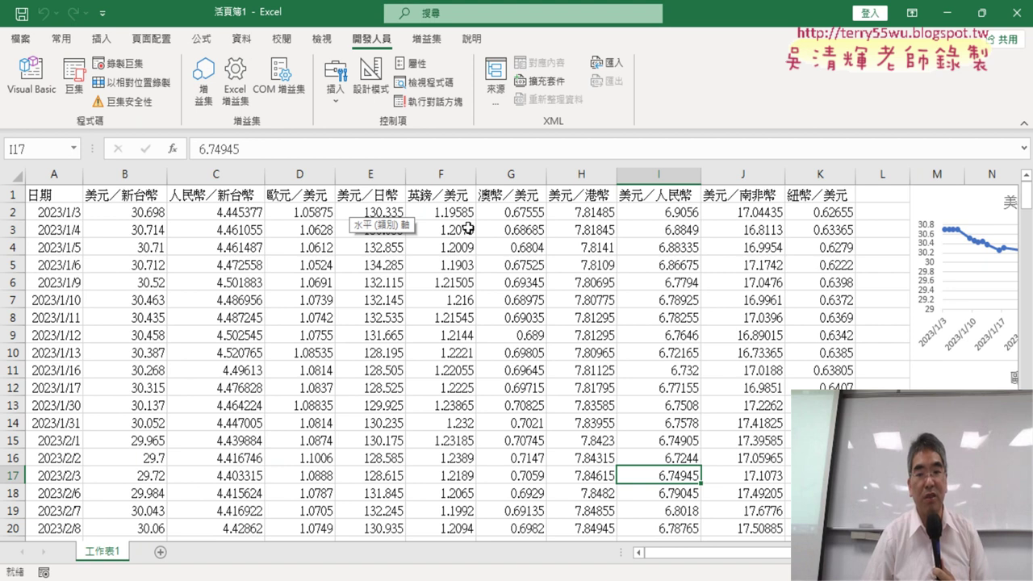
scroll(686, 553, "right", 3)
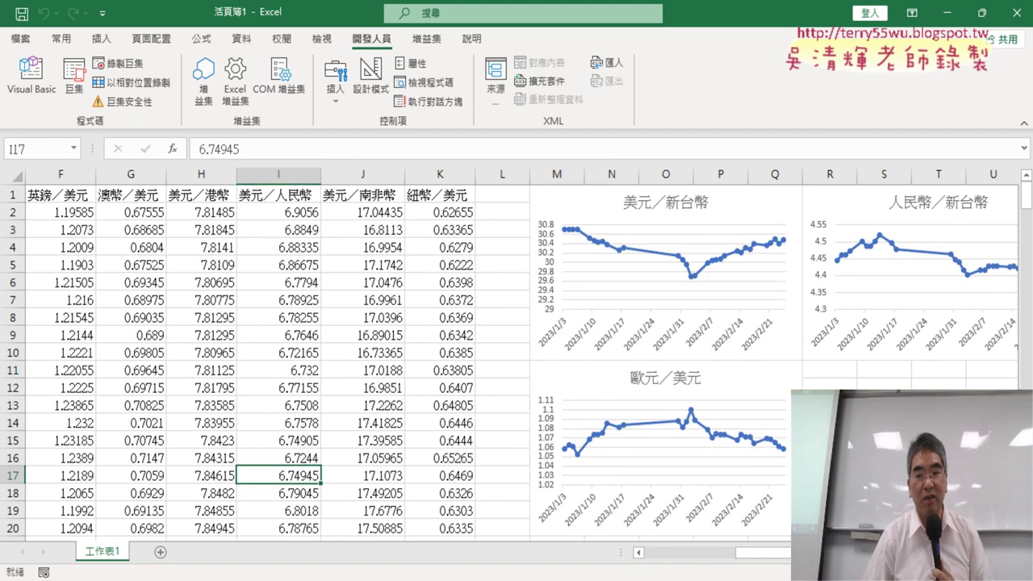
Reopen the VBA editor, widen it, and review the 人民幣折線圖 procedure
left_click(32, 77)
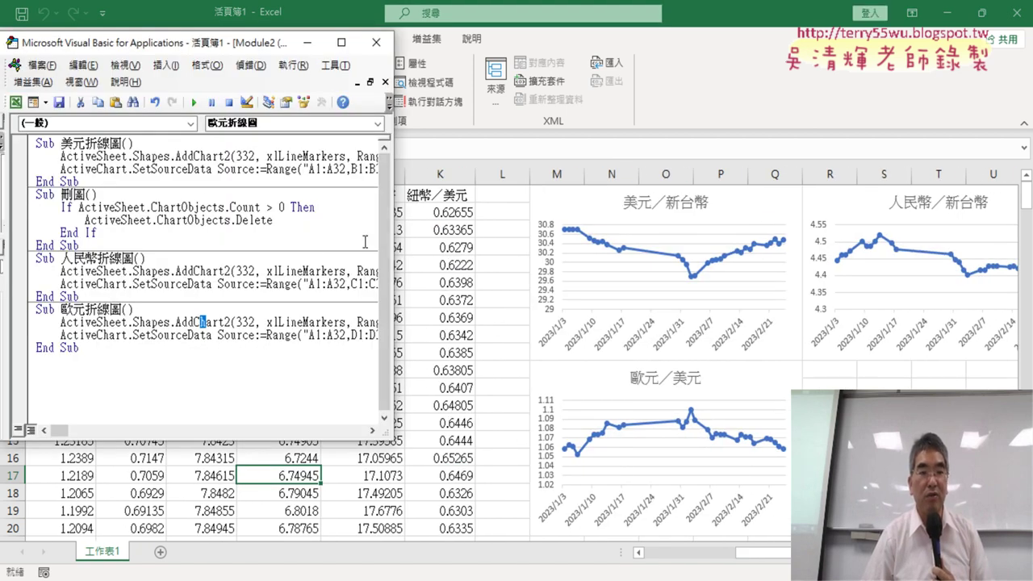
left_click_drag(393, 242, 775, 252)
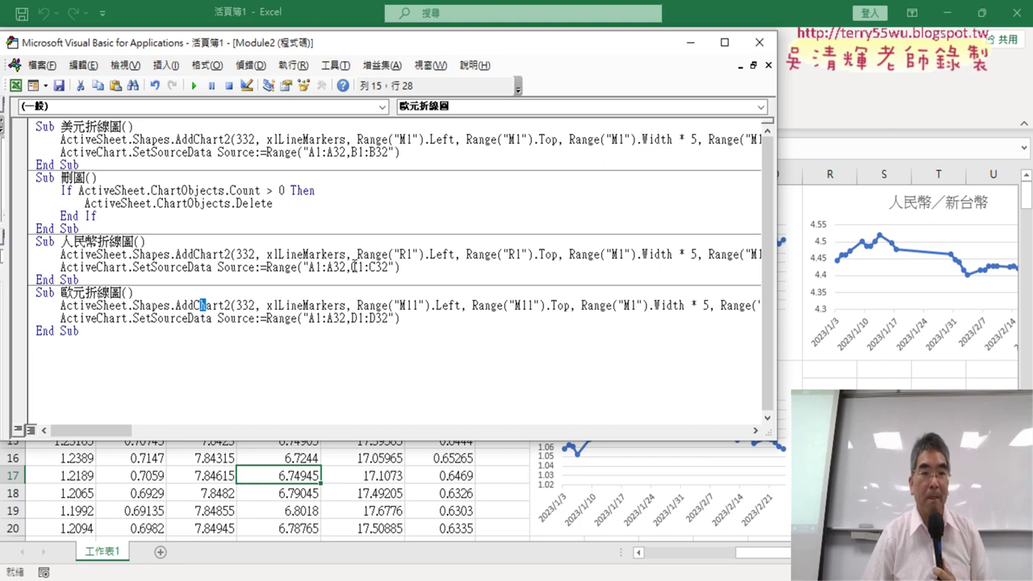
left_click_drag(83, 279, 35, 242)
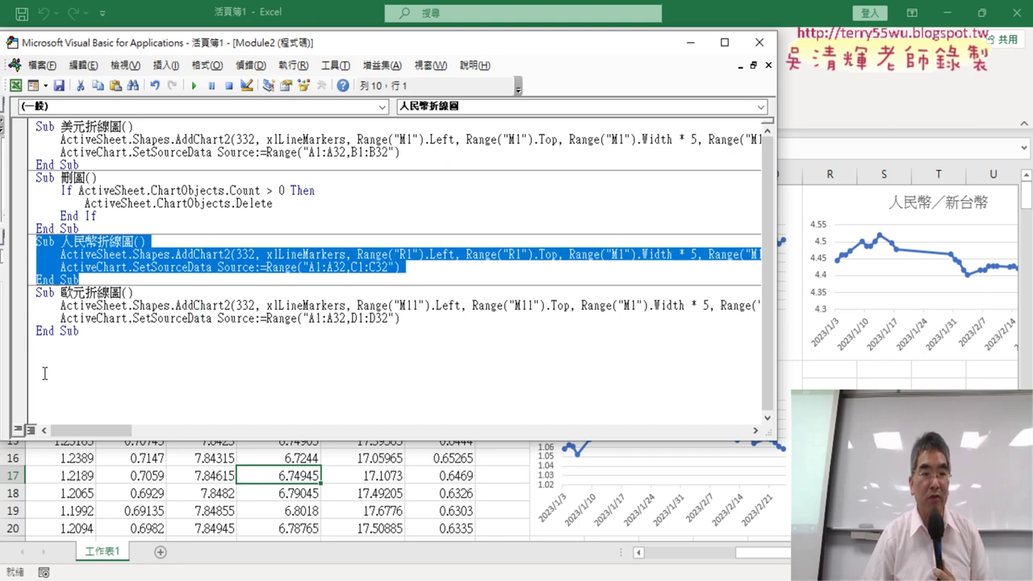
left_click(545, 275)
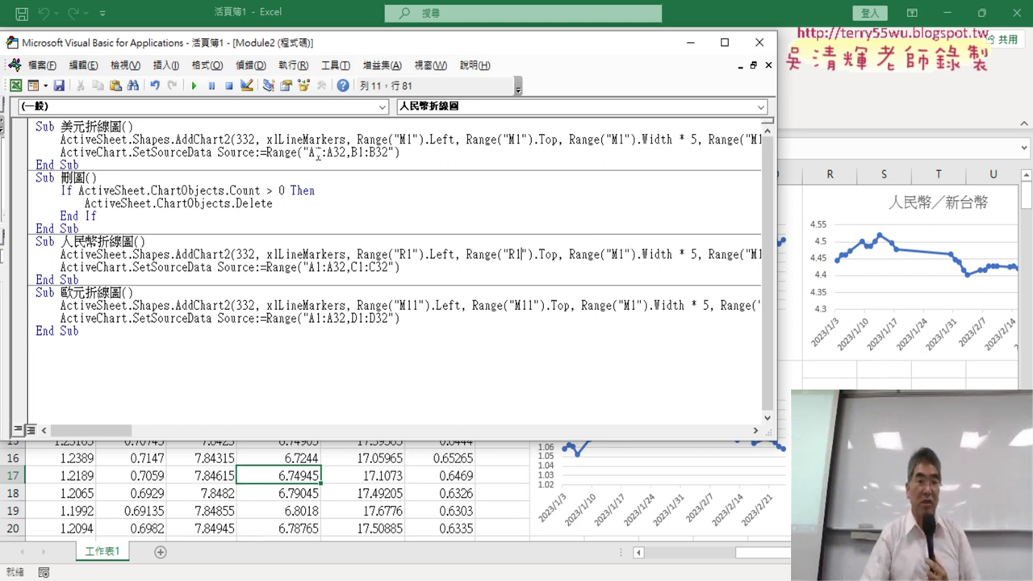
Select the 美元折線圖, 人民幣折線圖 and 歐元折線圖 procedures in turn, and narrow the code editor
left_click_drag(96, 164, 36, 126)
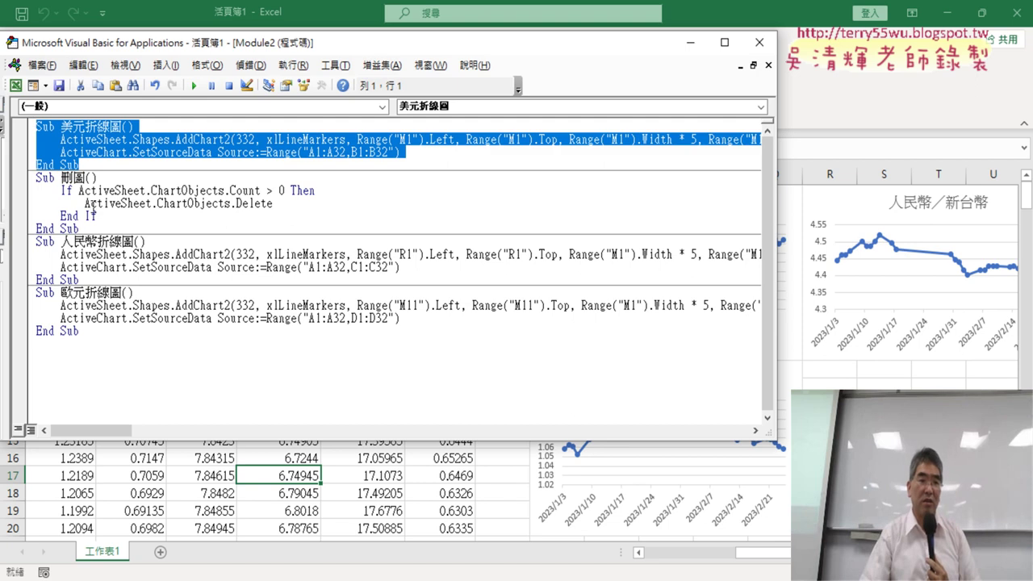
left_click_drag(95, 279, 35, 242)
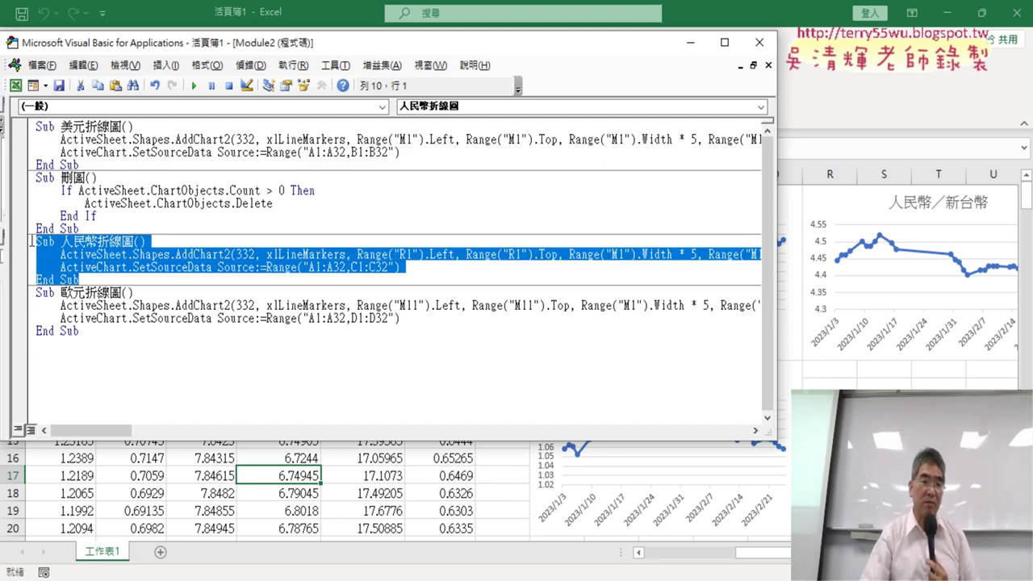
left_click_drag(92, 331, 36, 292)
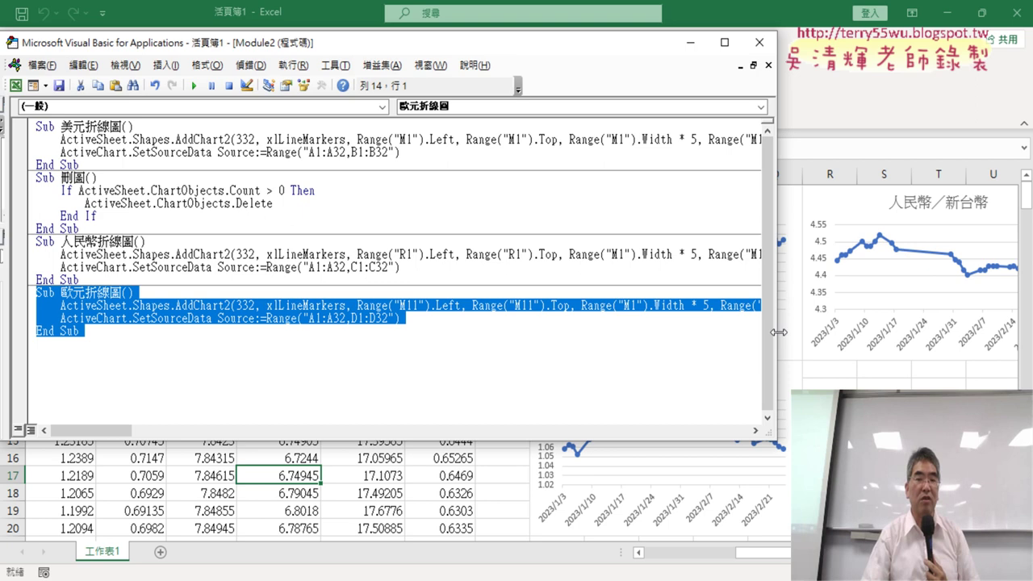
left_click_drag(778, 332, 713, 331)
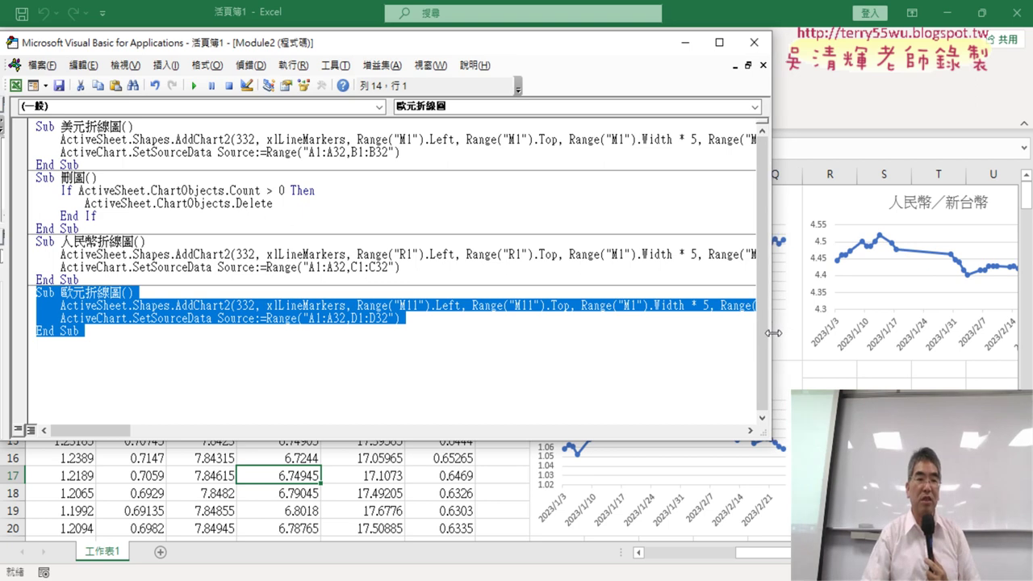
left_click(196, 363)
Duplicate the 美元折線圖 procedure below the last End Sub in Module2
left_click_drag(95, 166, 33, 126)
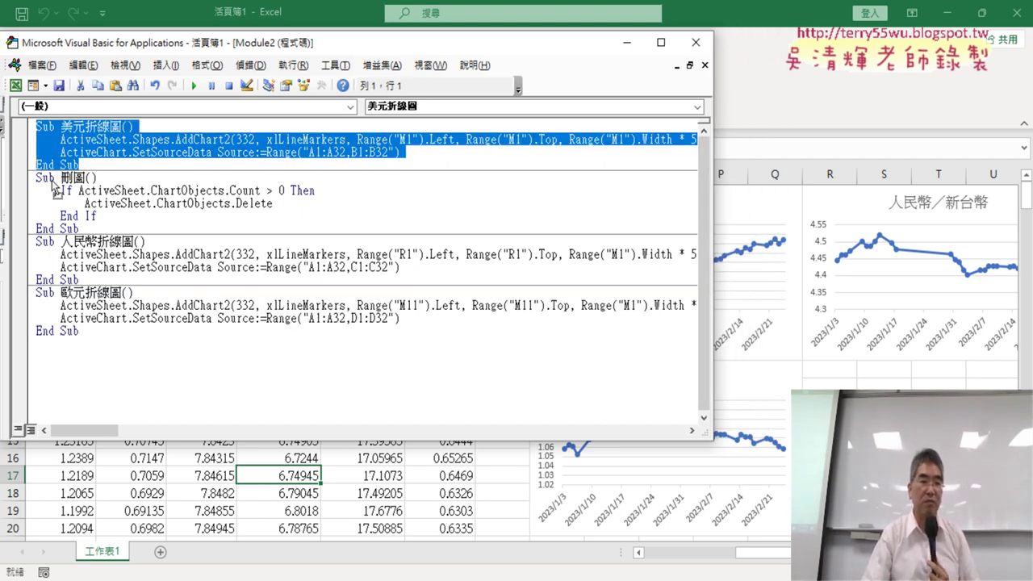
key("ctrl+c")
left_click(61, 355)
key("ctrl+v")
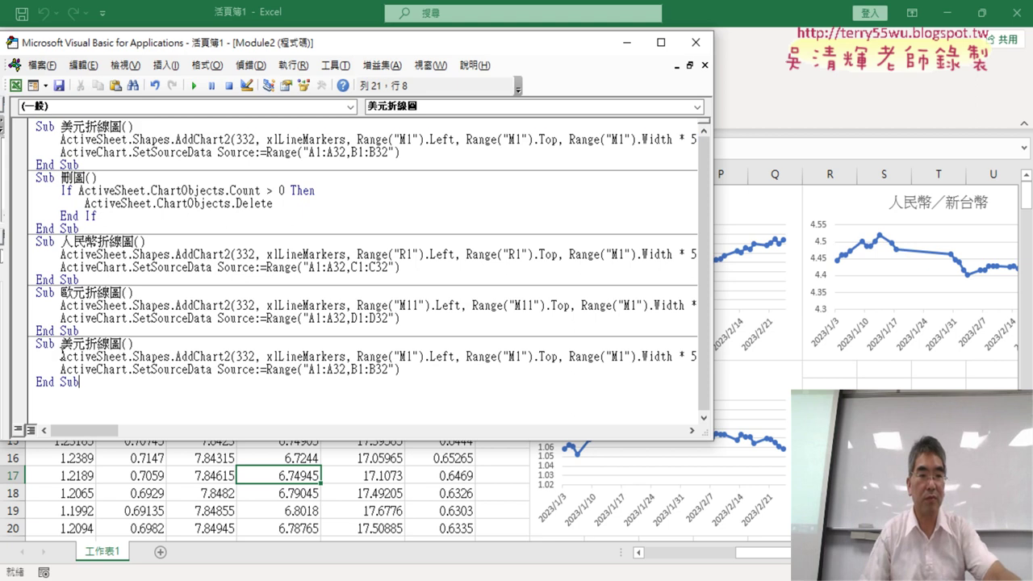
Rename the duplicated macro from 美元折線圖 to 全部折線圖
left_click(101, 356)
key("BackSpace")
key("BackSpace")
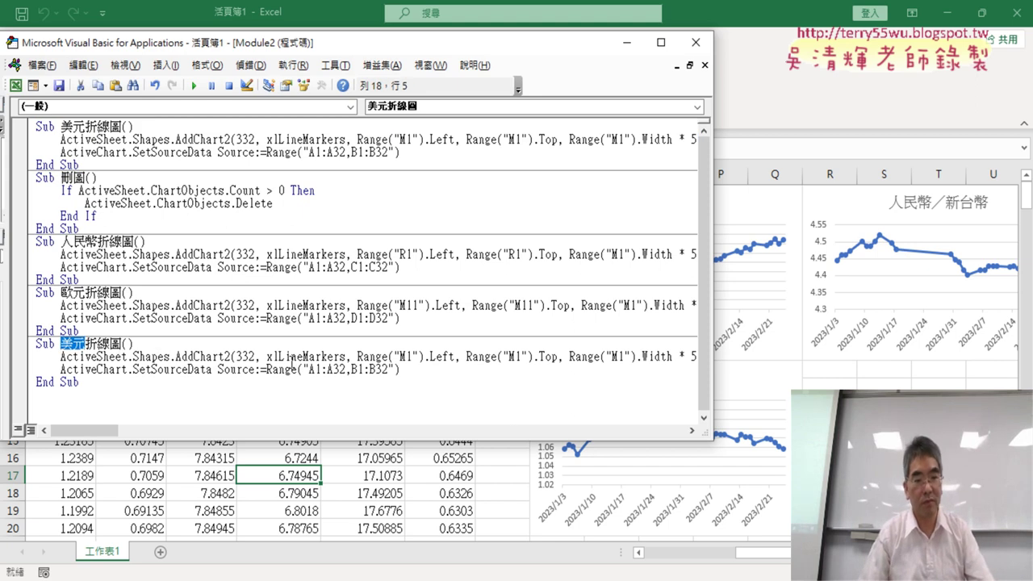
type("ㄑㄩ")
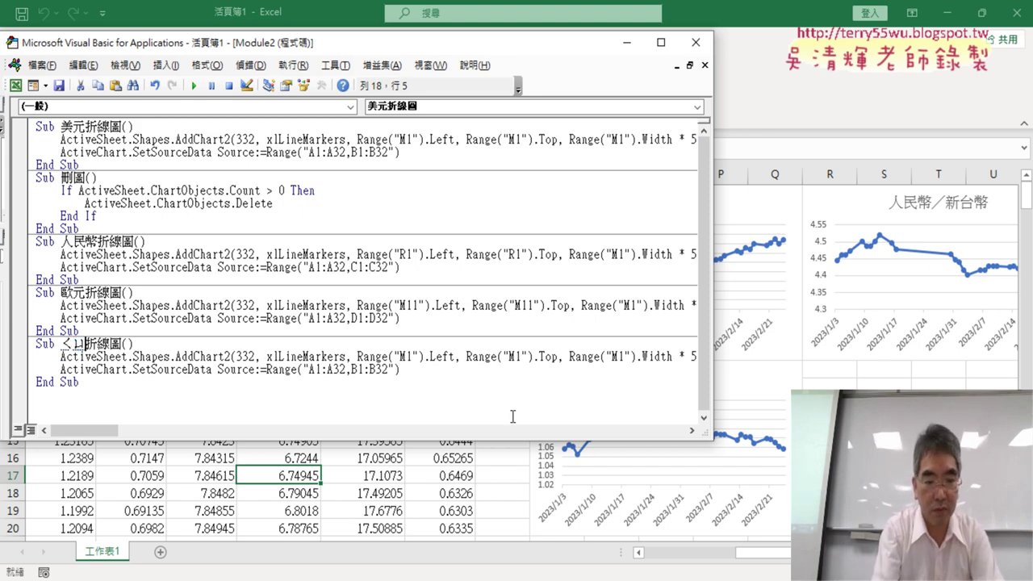
type("ㄢˊㄅㄨˋ")
key("Return")
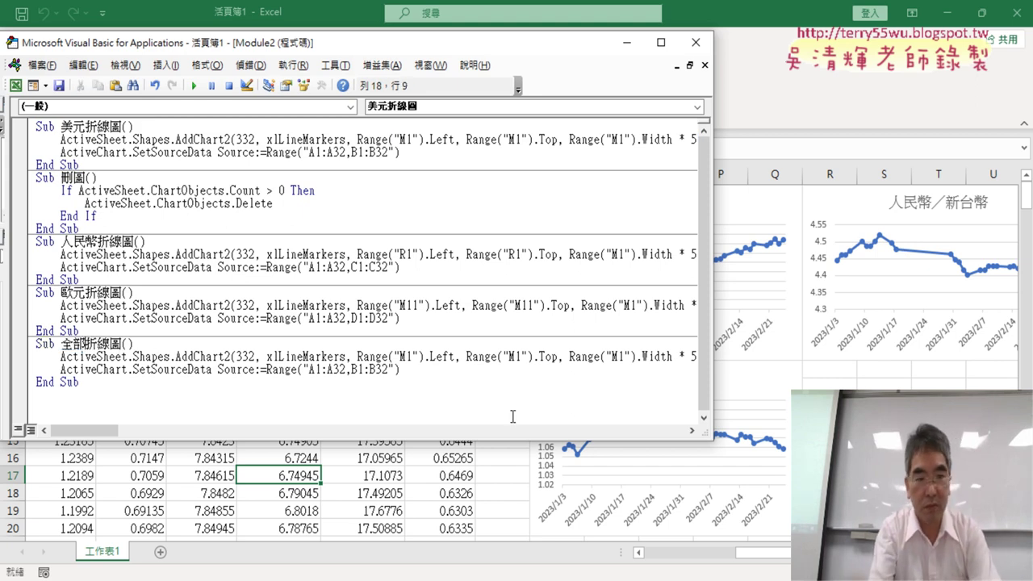